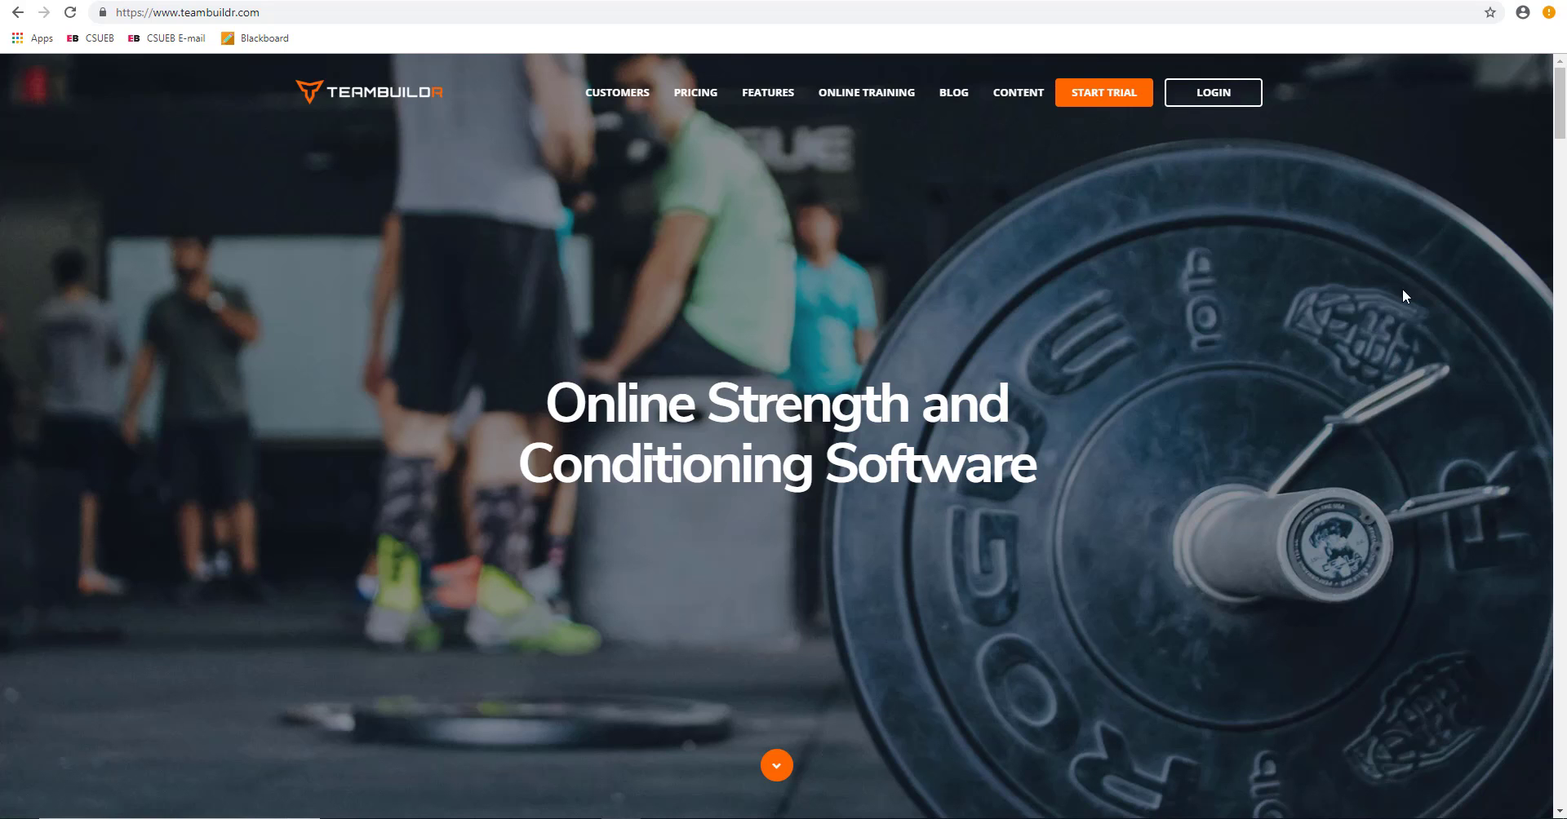
Step: Sign in to the TeamBuildr coach account with the account e-mail and password
click(1220, 97)
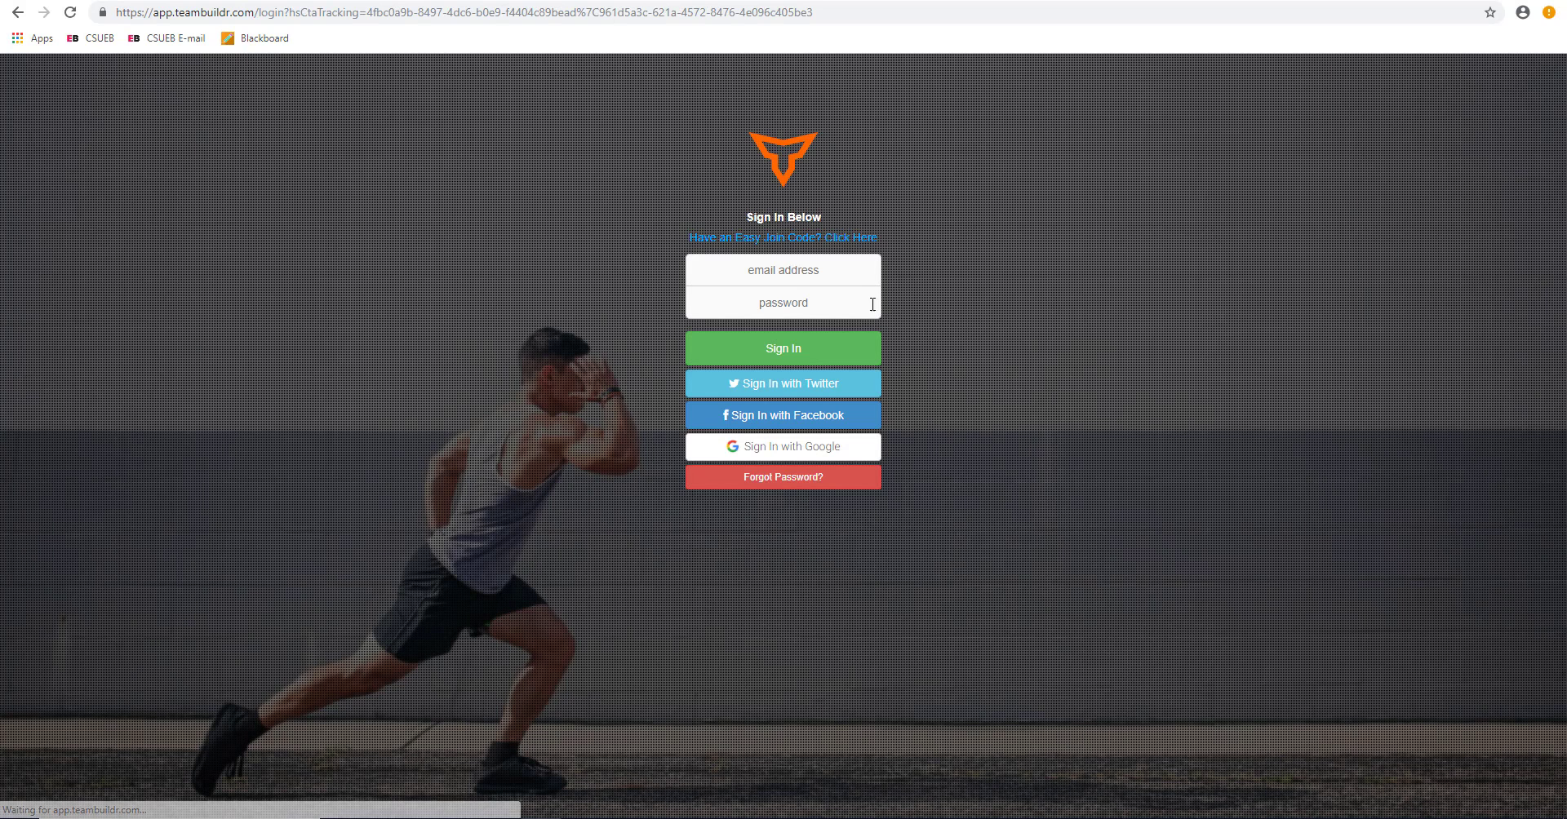
click(861, 268)
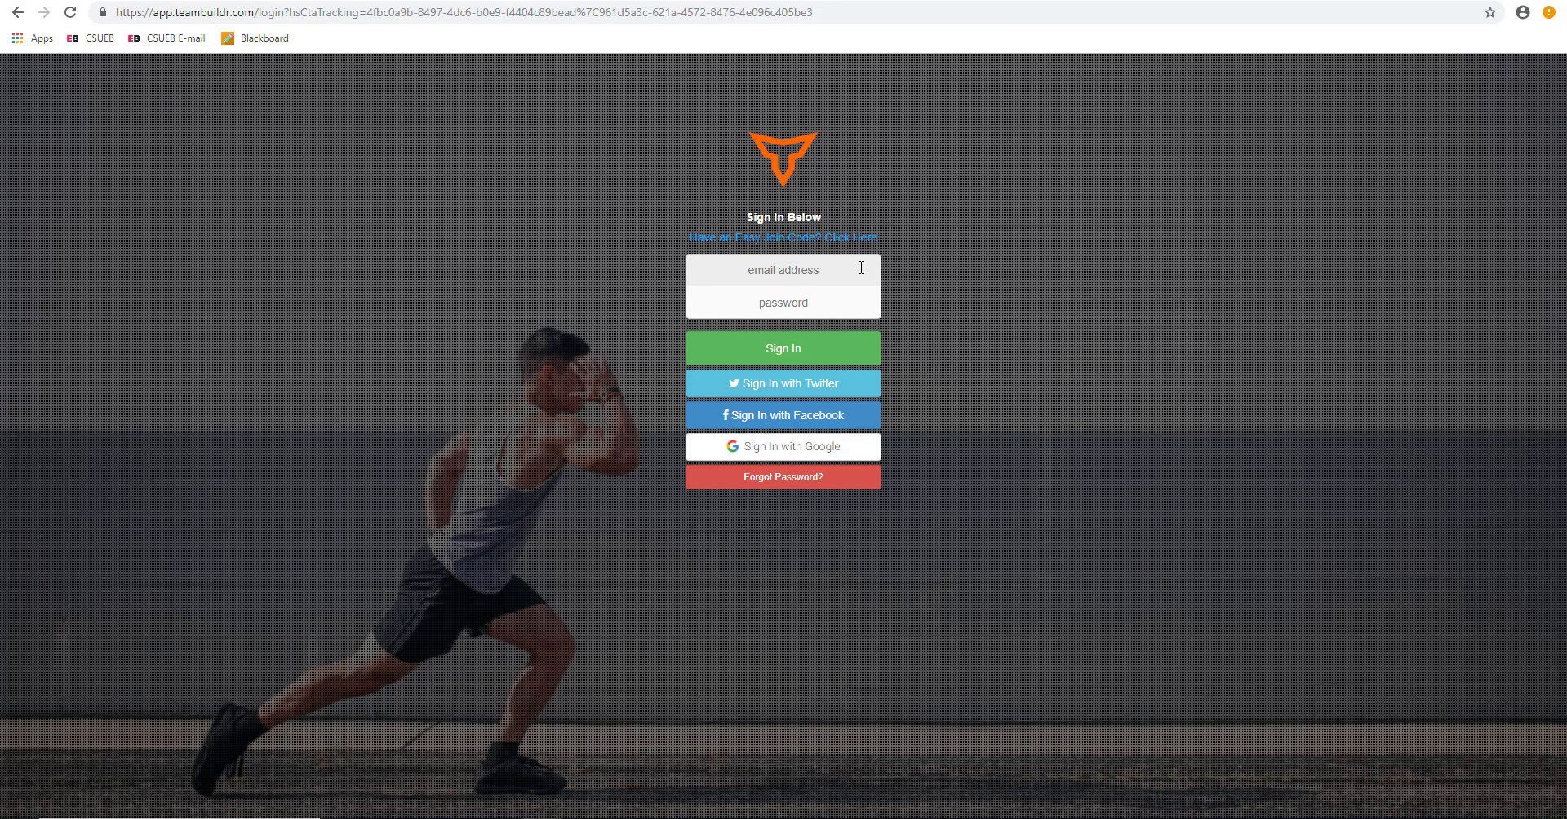
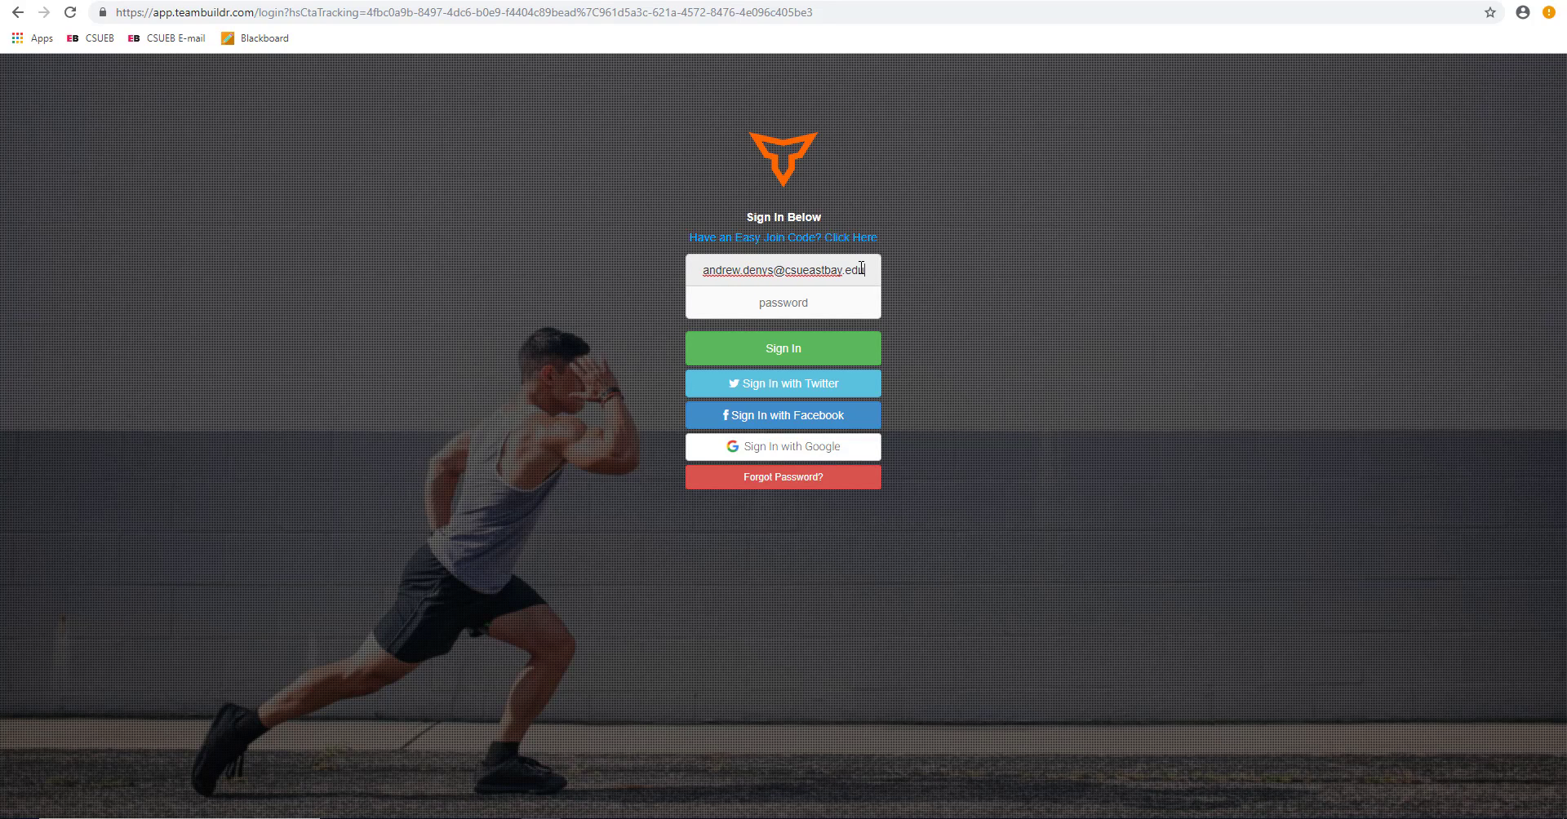
key(Tab)
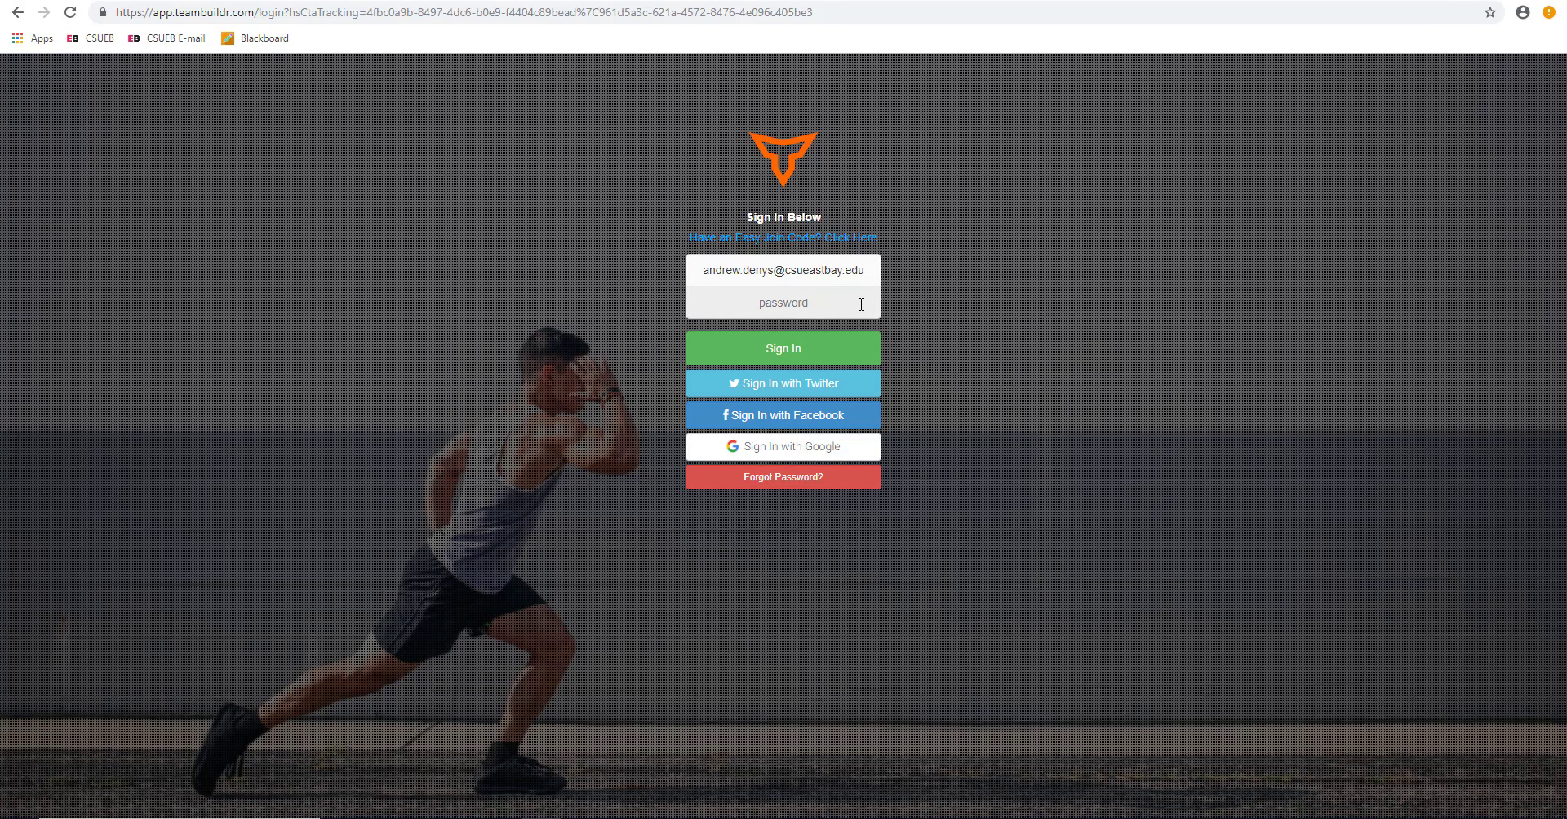
text(*)
key(Return)
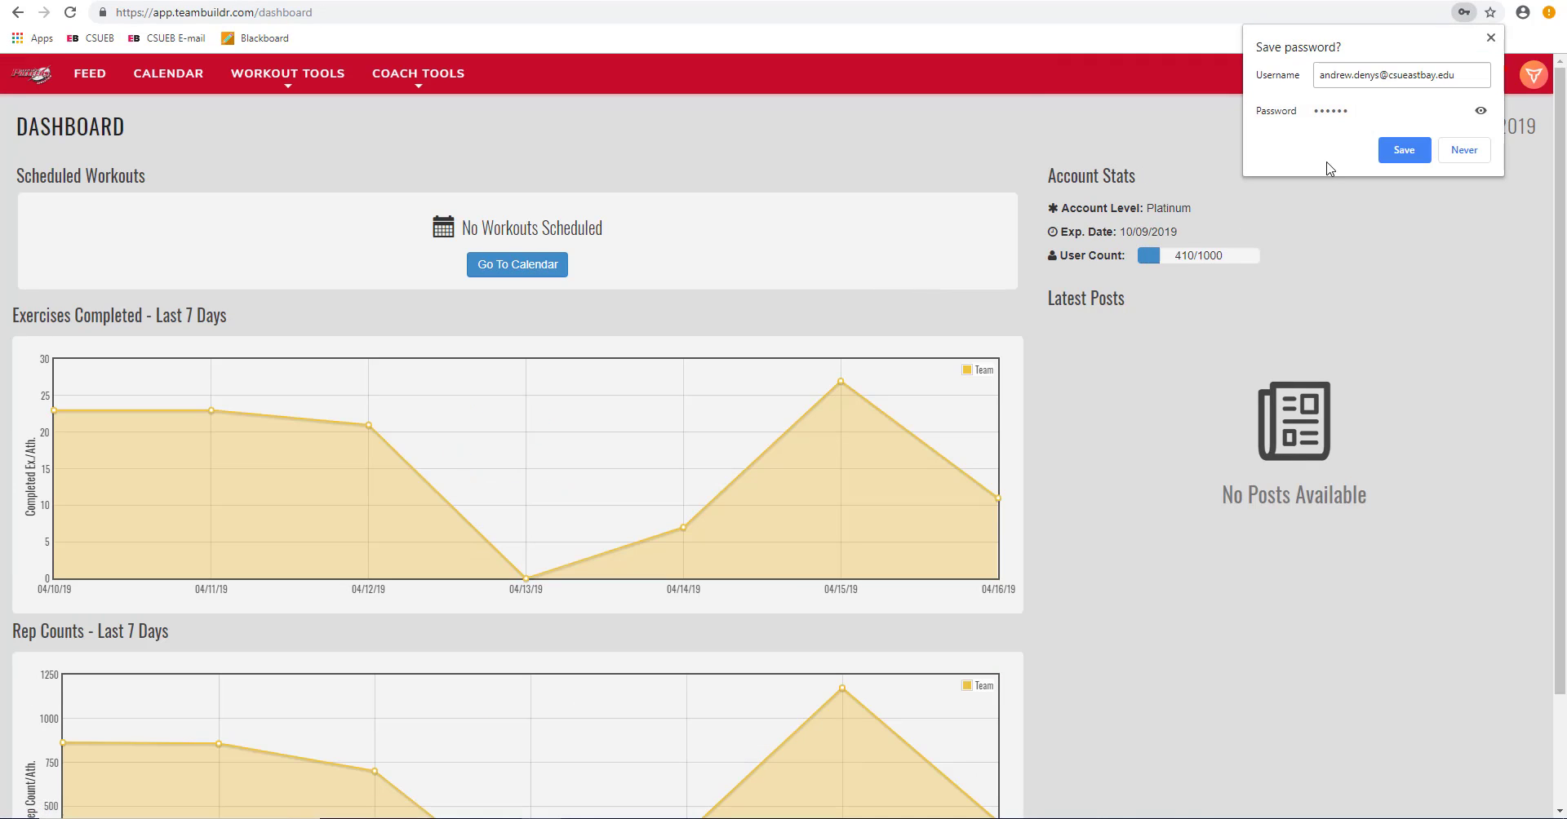
Step: Decline Chrome's offer to save the password
click(1463, 149)
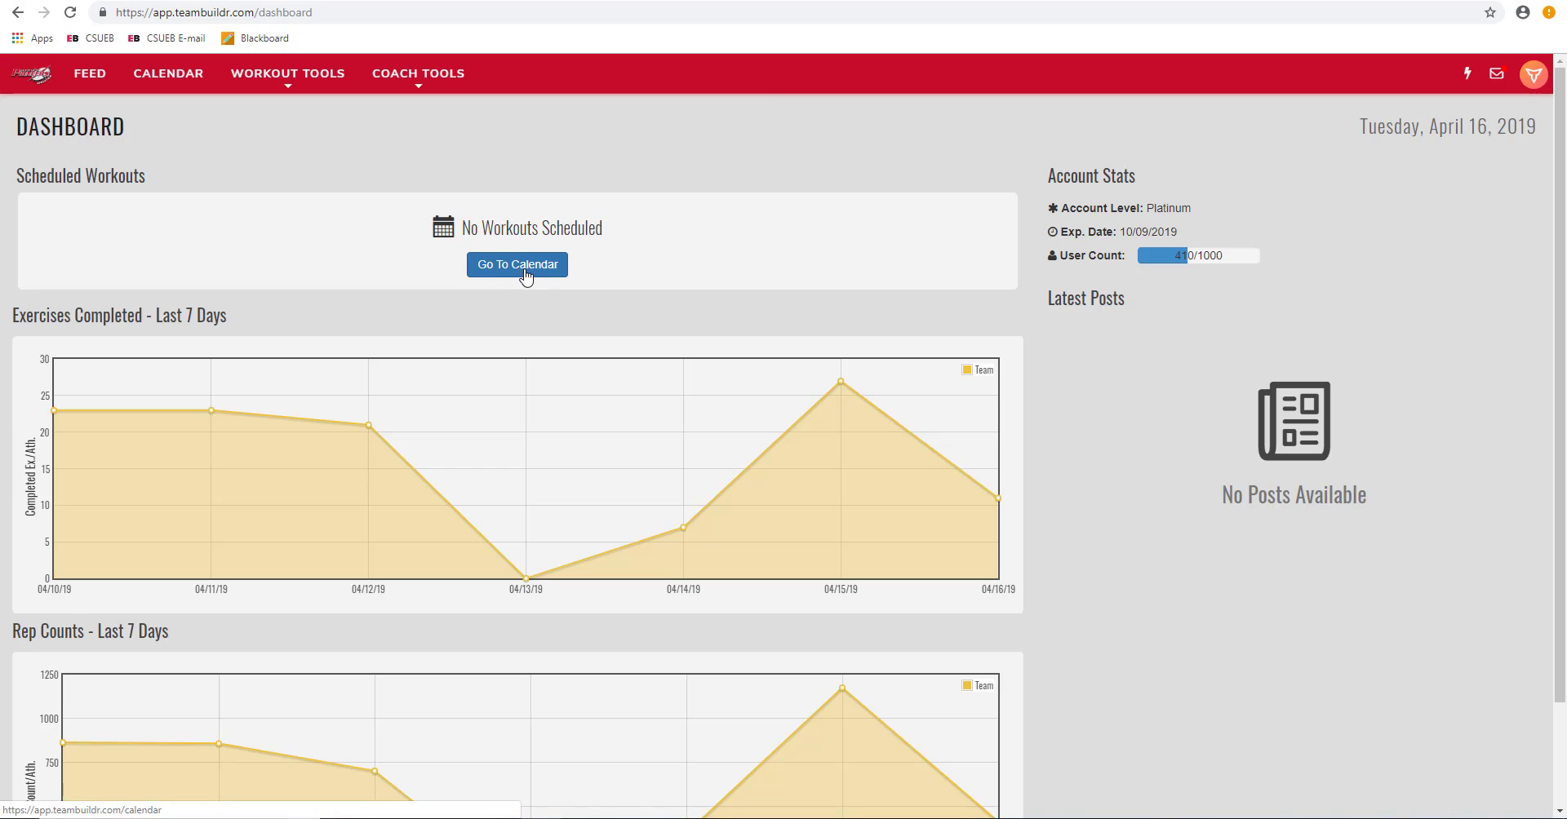
Step: Go to the Calendar and check the calendar chooser without switching calendars
click(170, 72)
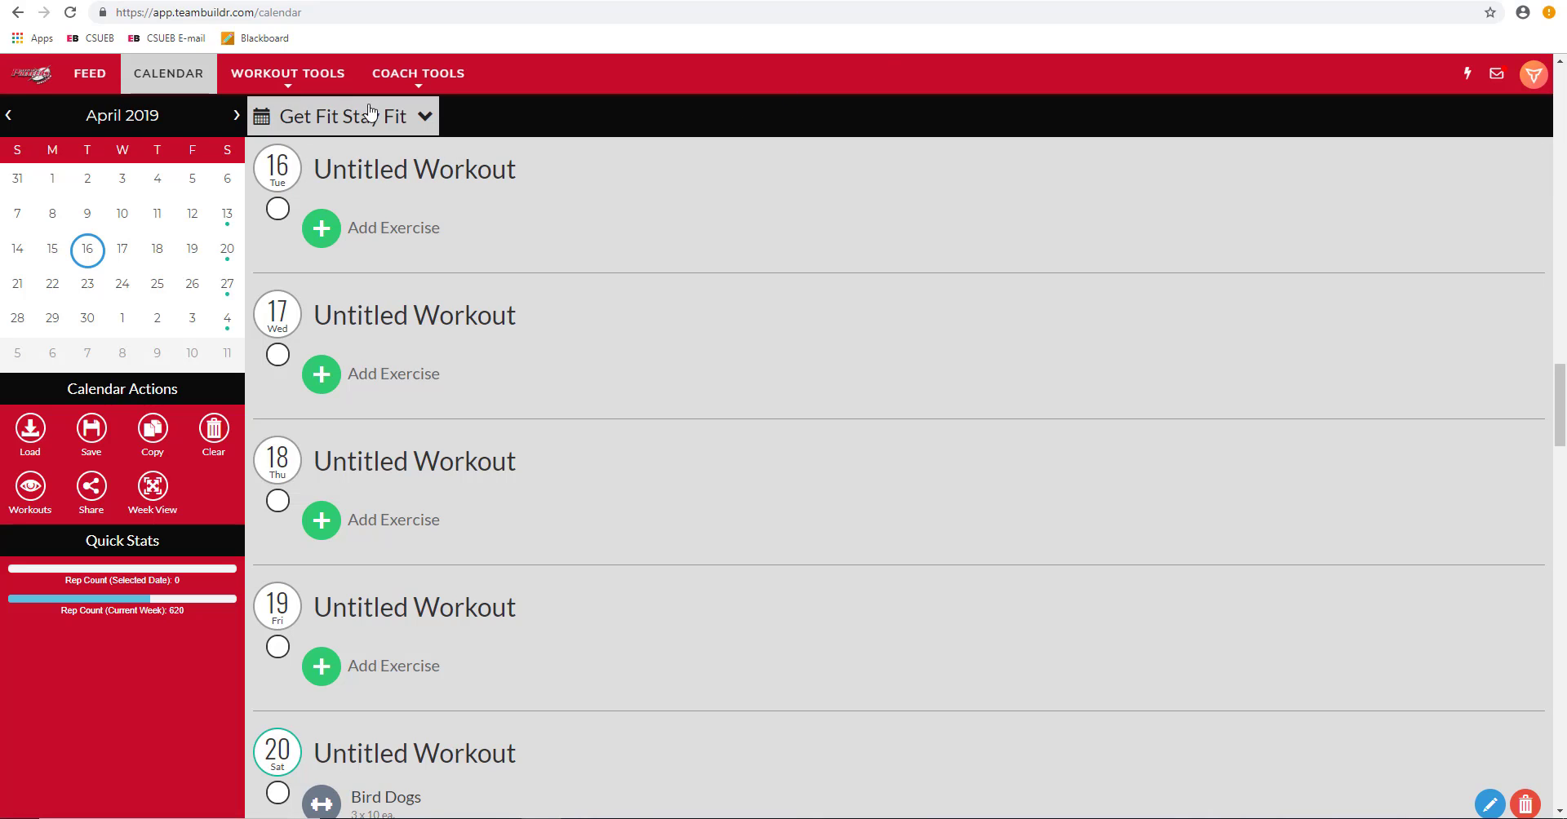
click(404, 119)
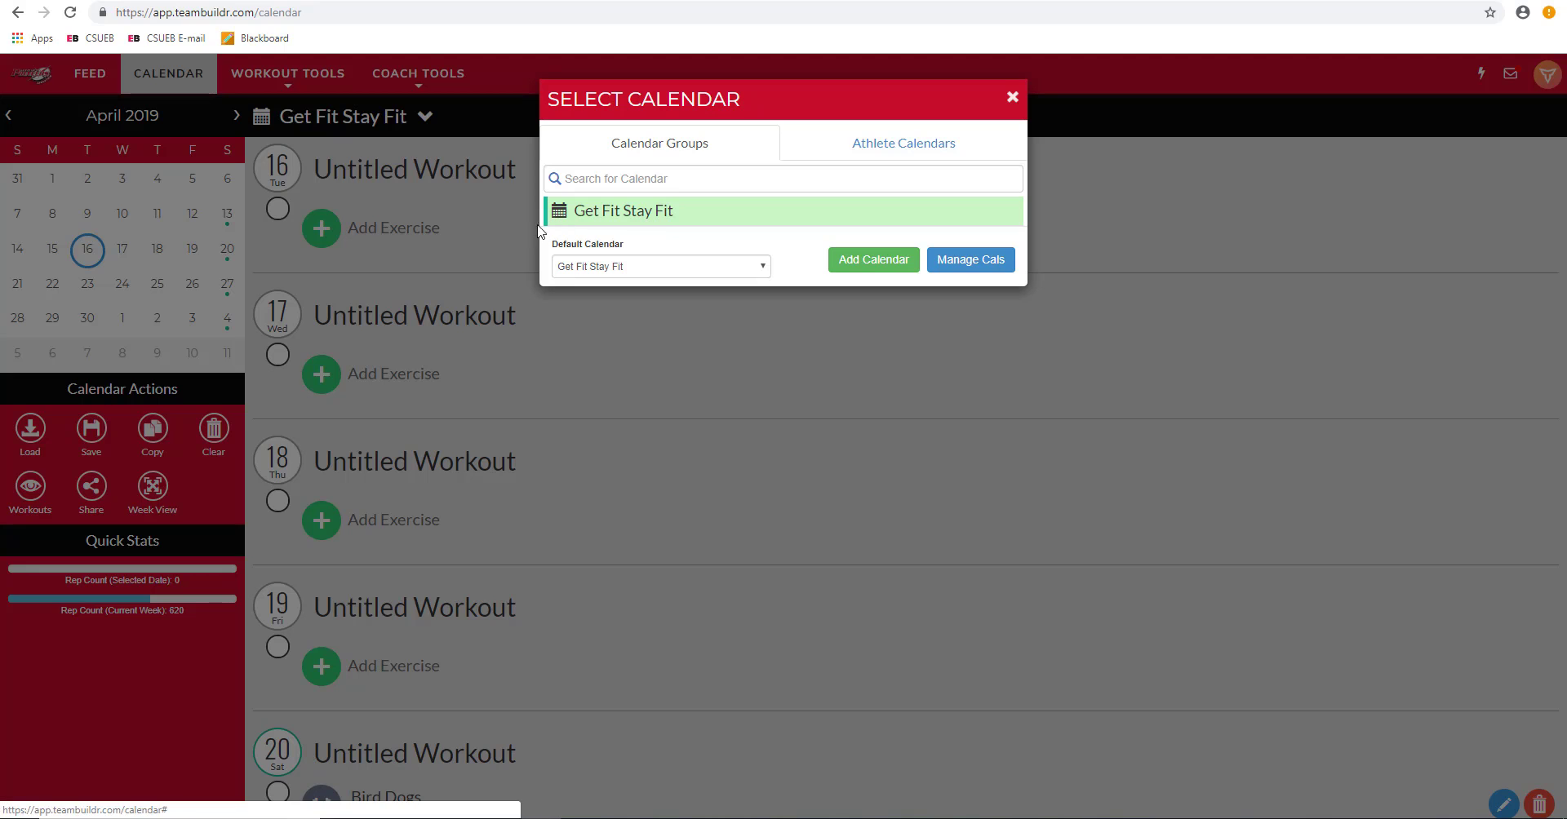
click(1012, 97)
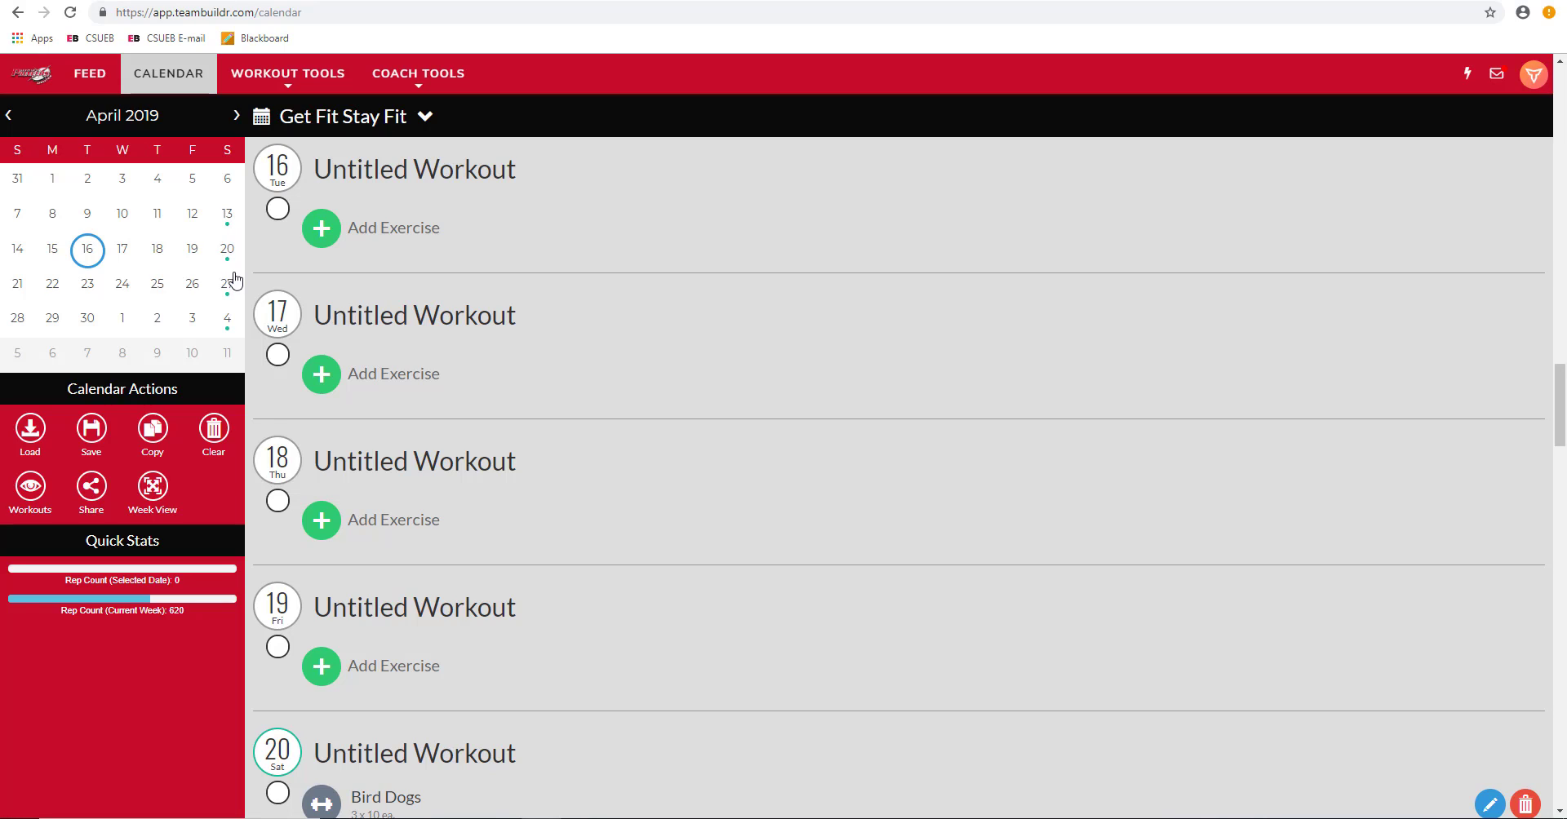
Step: Review the Get Fit Stay Fit workouts around April 13 and April 15
click(226, 215)
scroll(408, 224, up, 6)
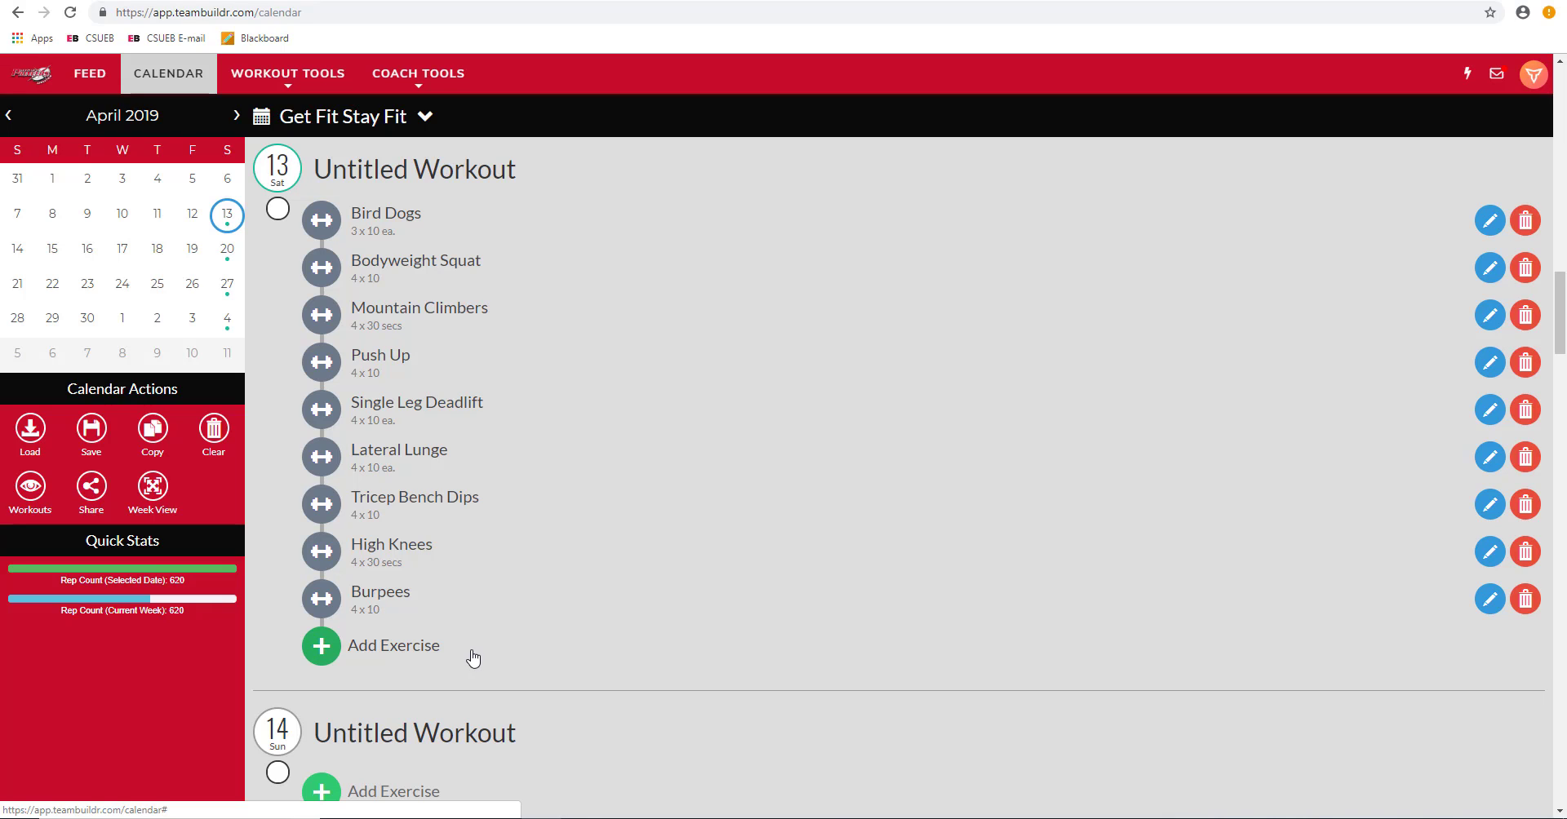
click(54, 249)
scroll(86, 262, down, 6)
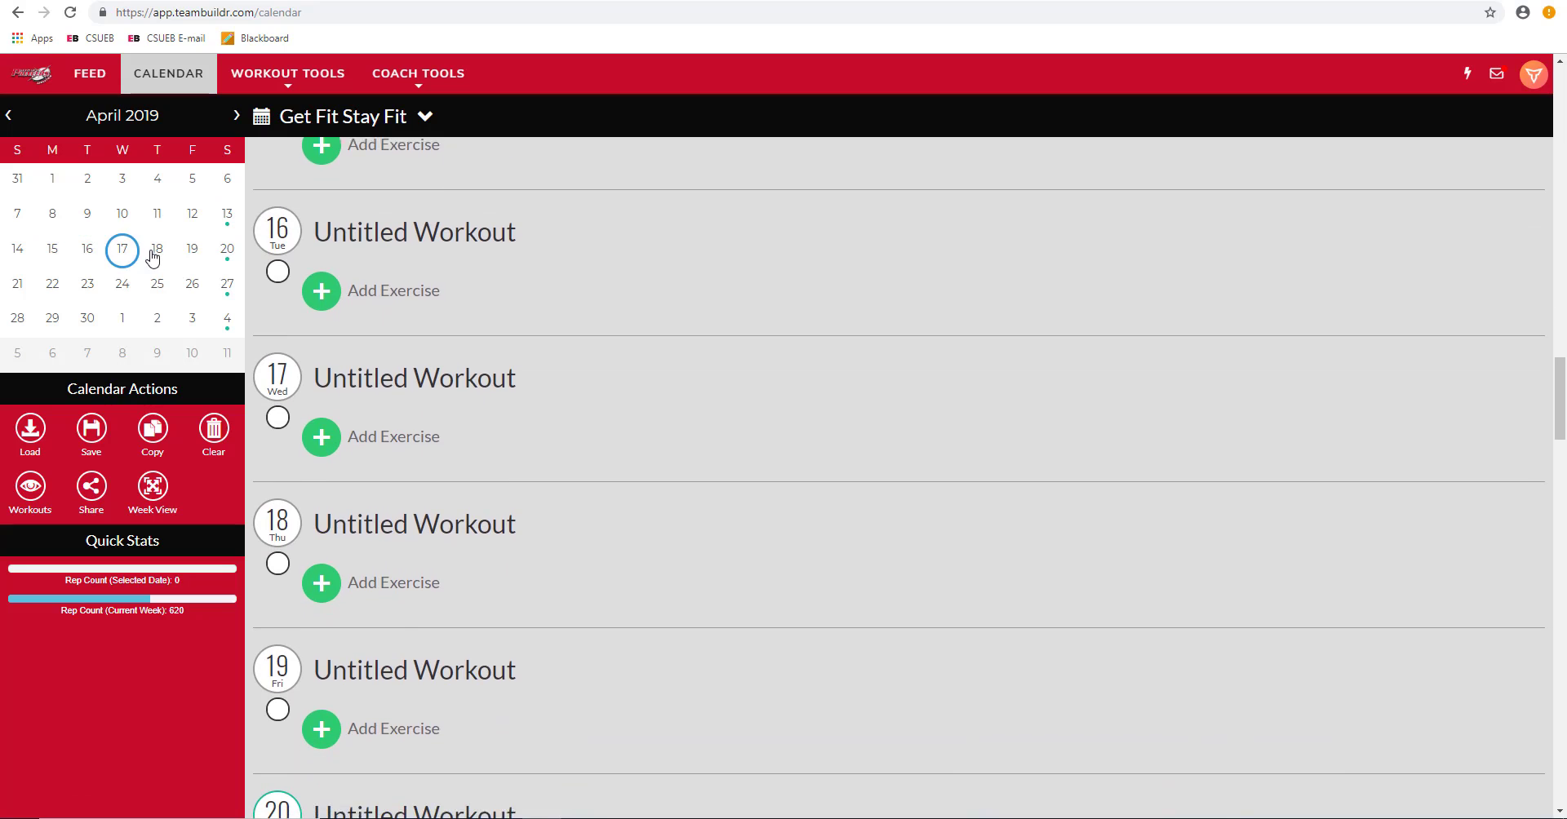
scroll(225, 332, down, 4)
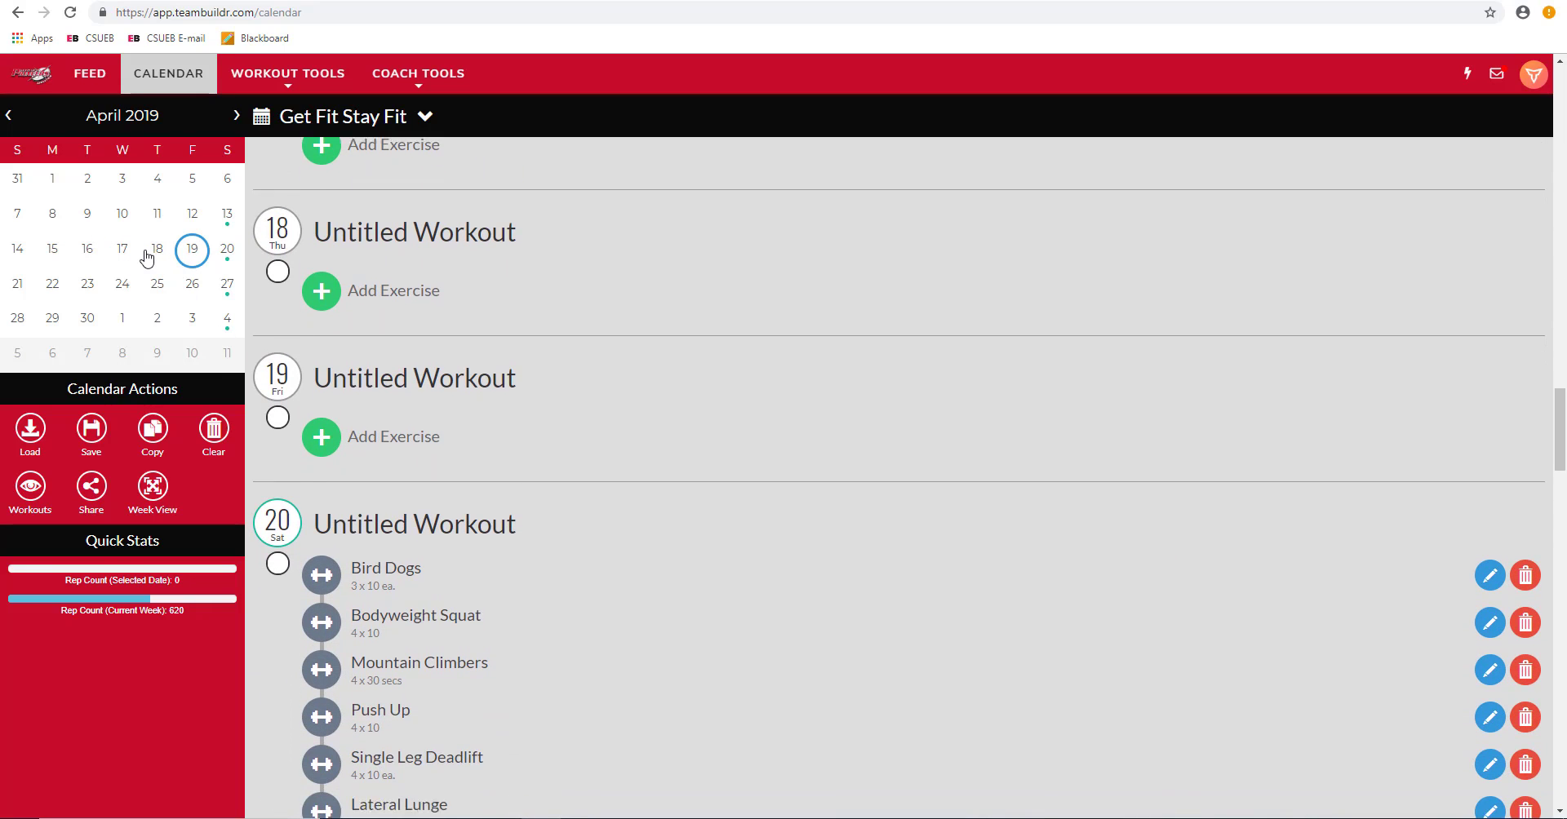
scroll(141, 274, down, 1)
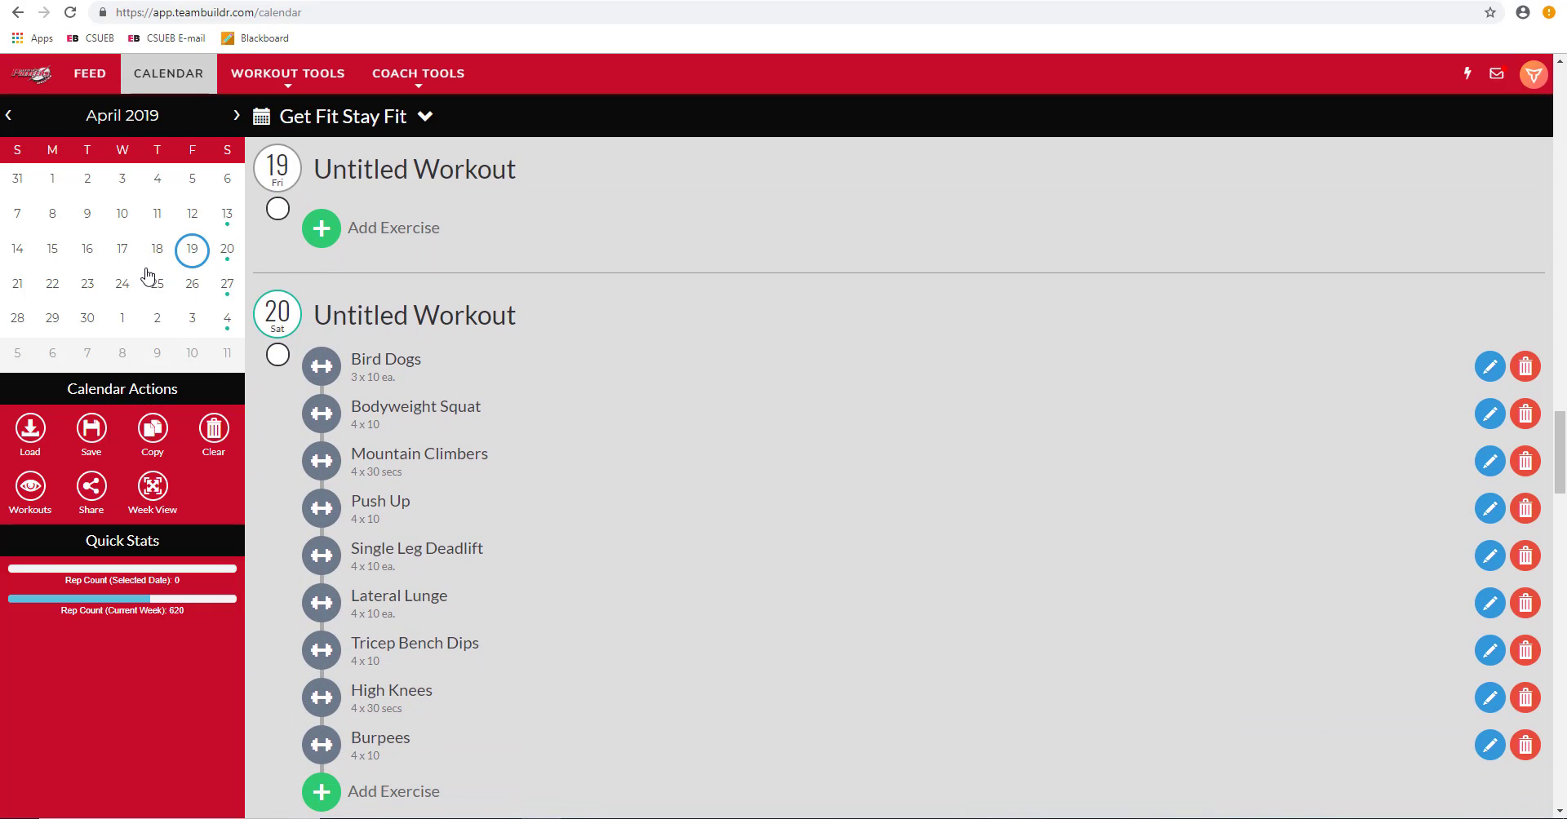
Step: Switch to Athlete Calendars and load the athlete found by searching their surname
click(424, 119)
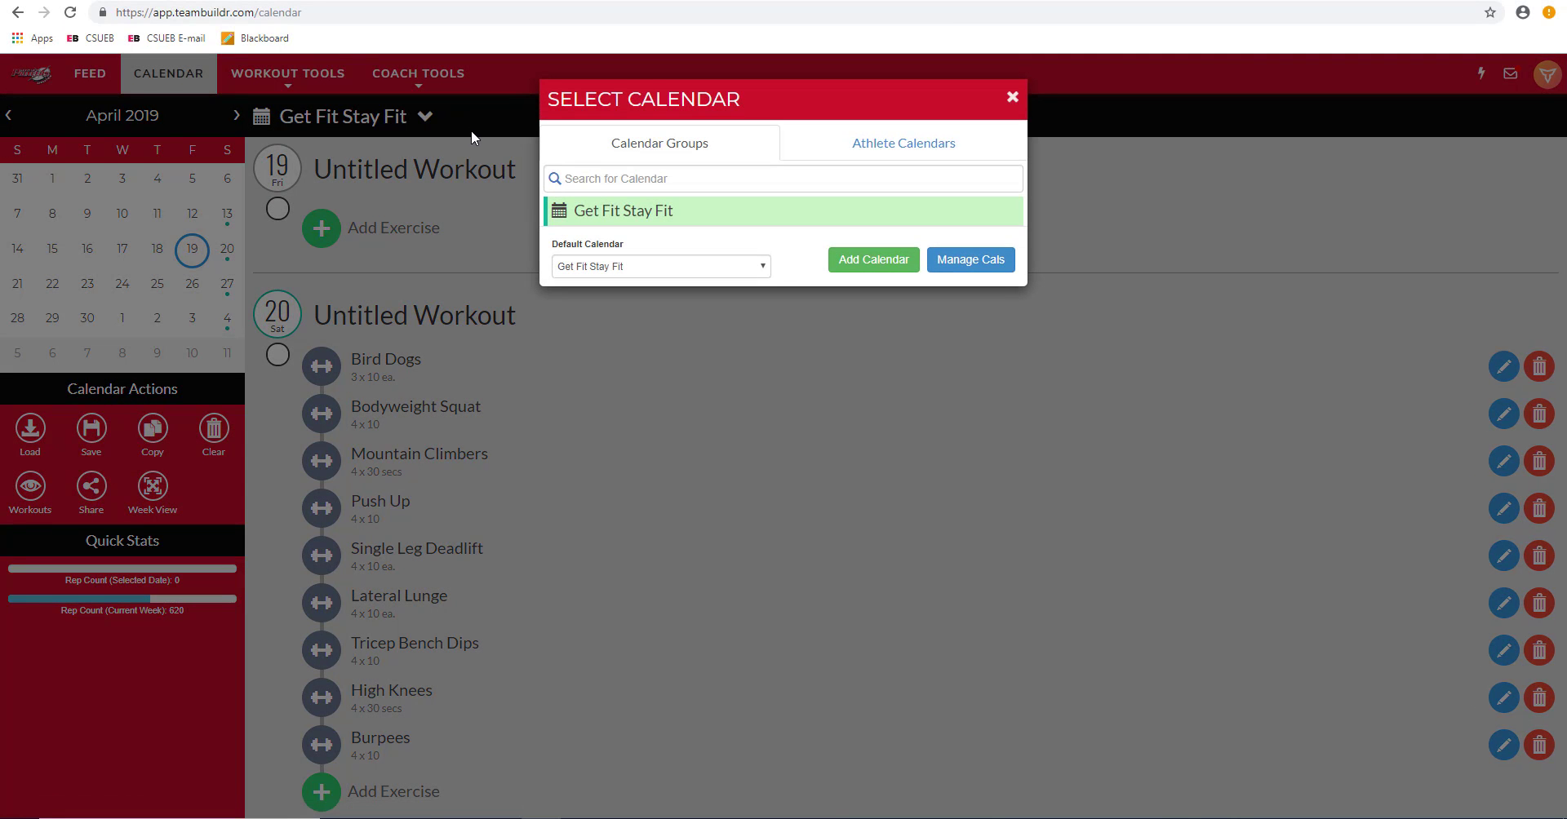
click(956, 146)
click(951, 178)
text(d)
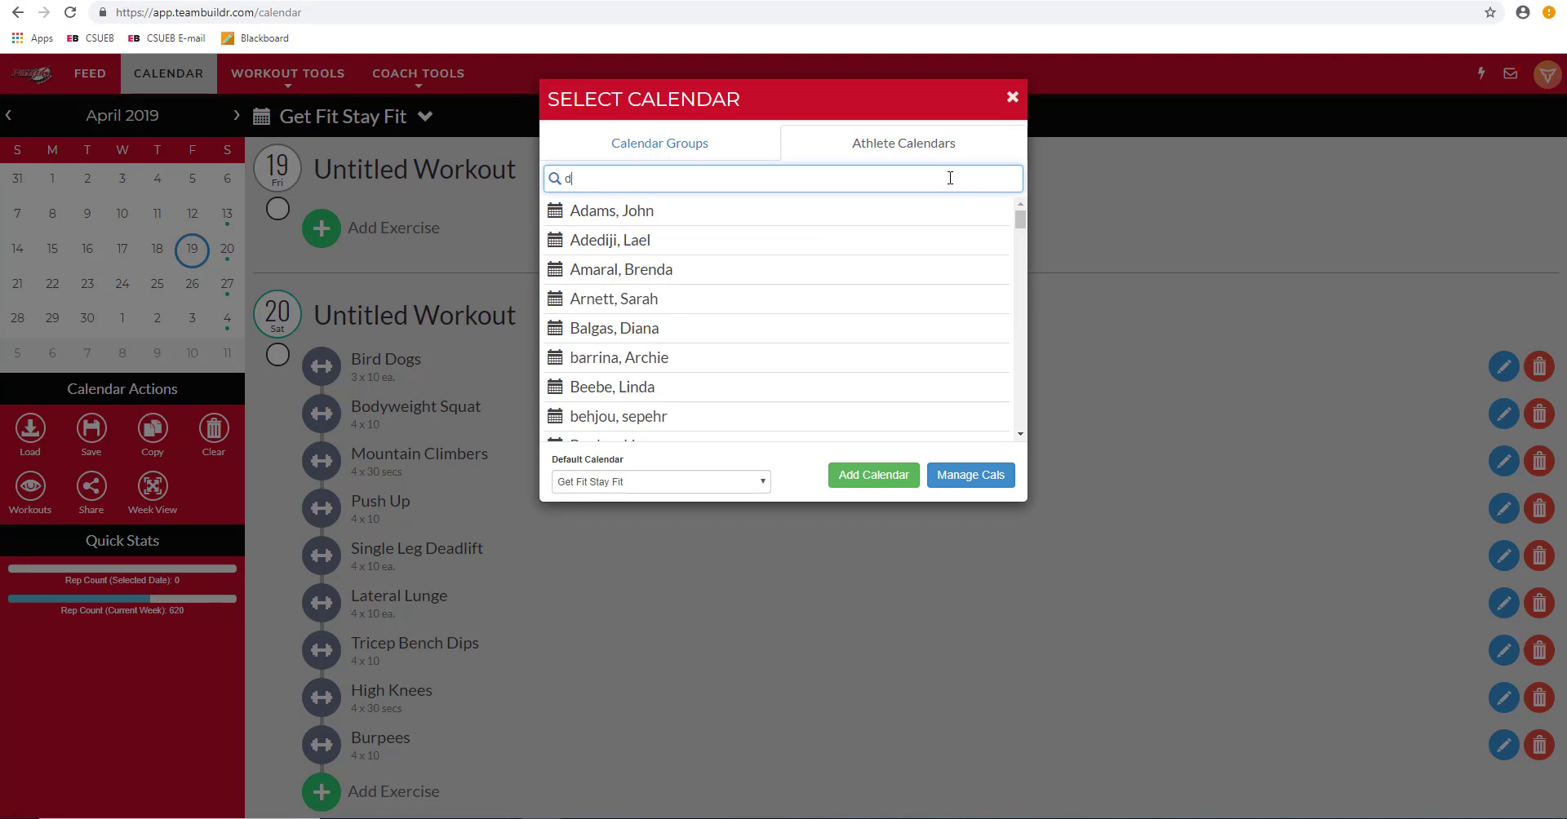
text(eny)
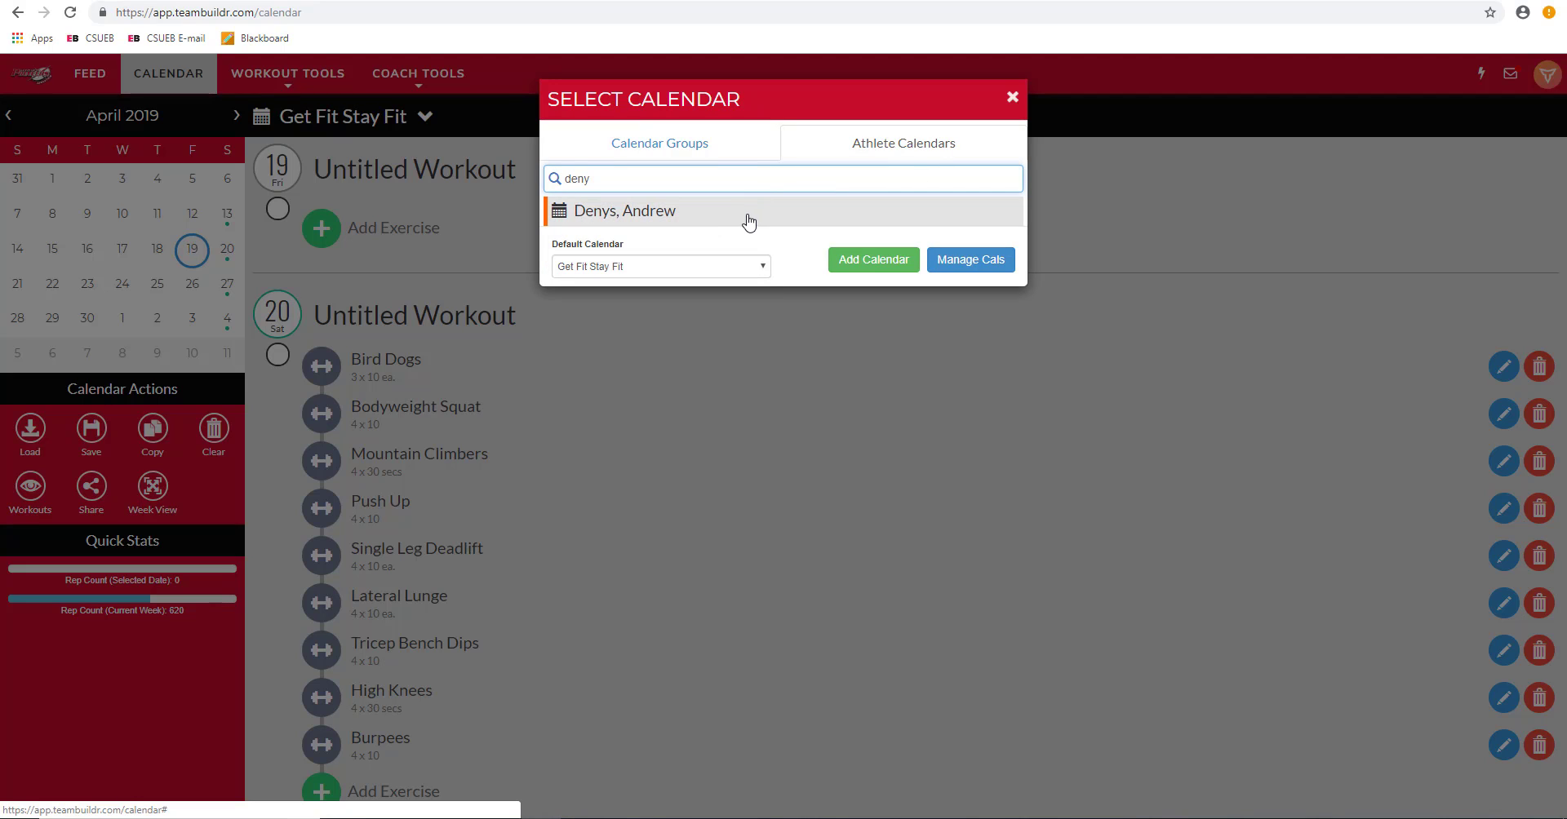
click(743, 219)
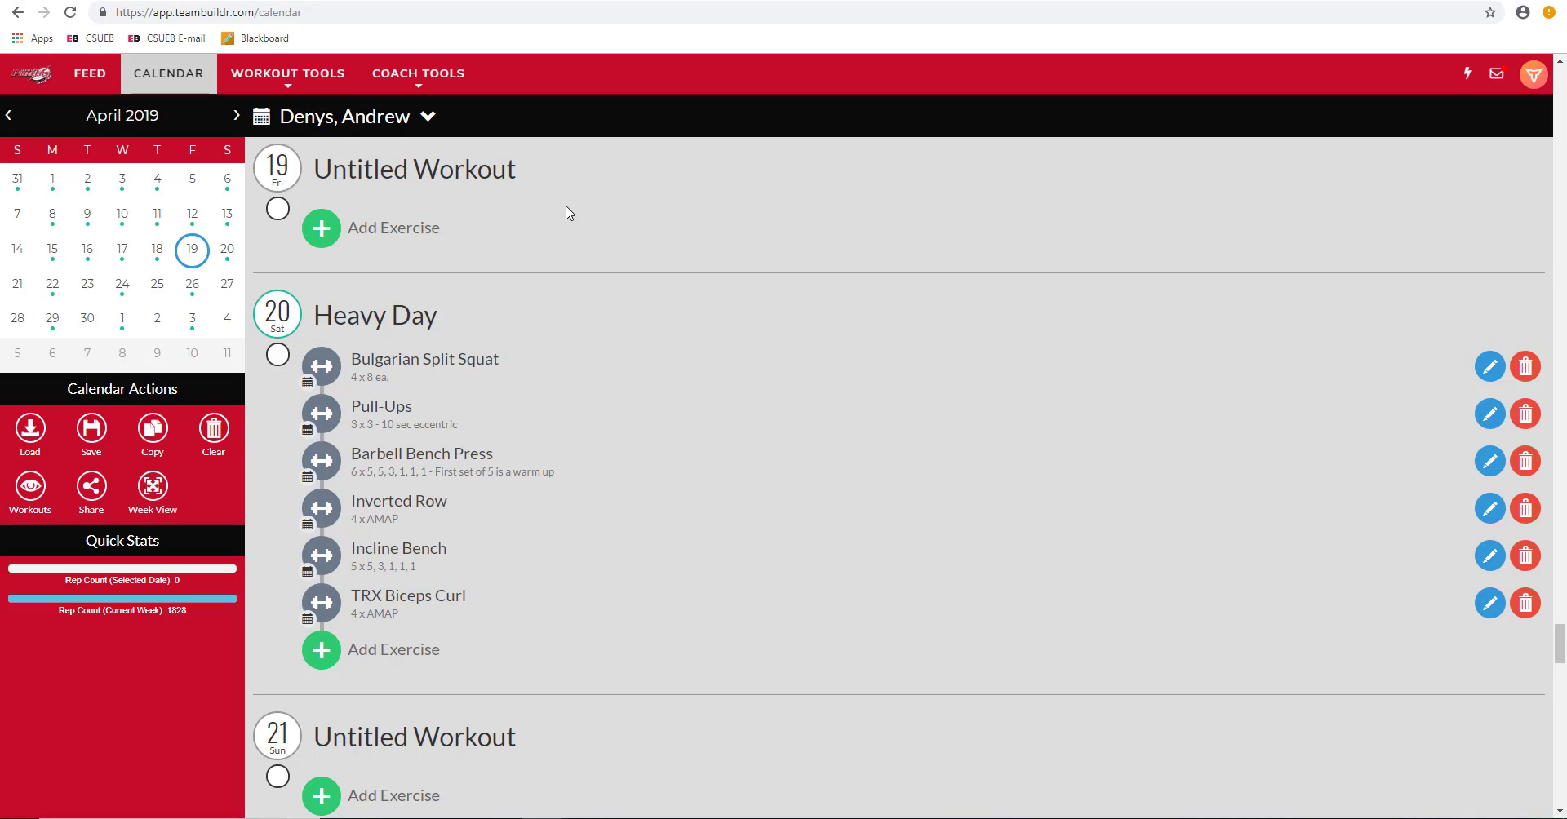
Step: Step through the athlete's workouts on April 13, 12, 11, 10, 17, 20, ending at empty April 21
click(127, 224)
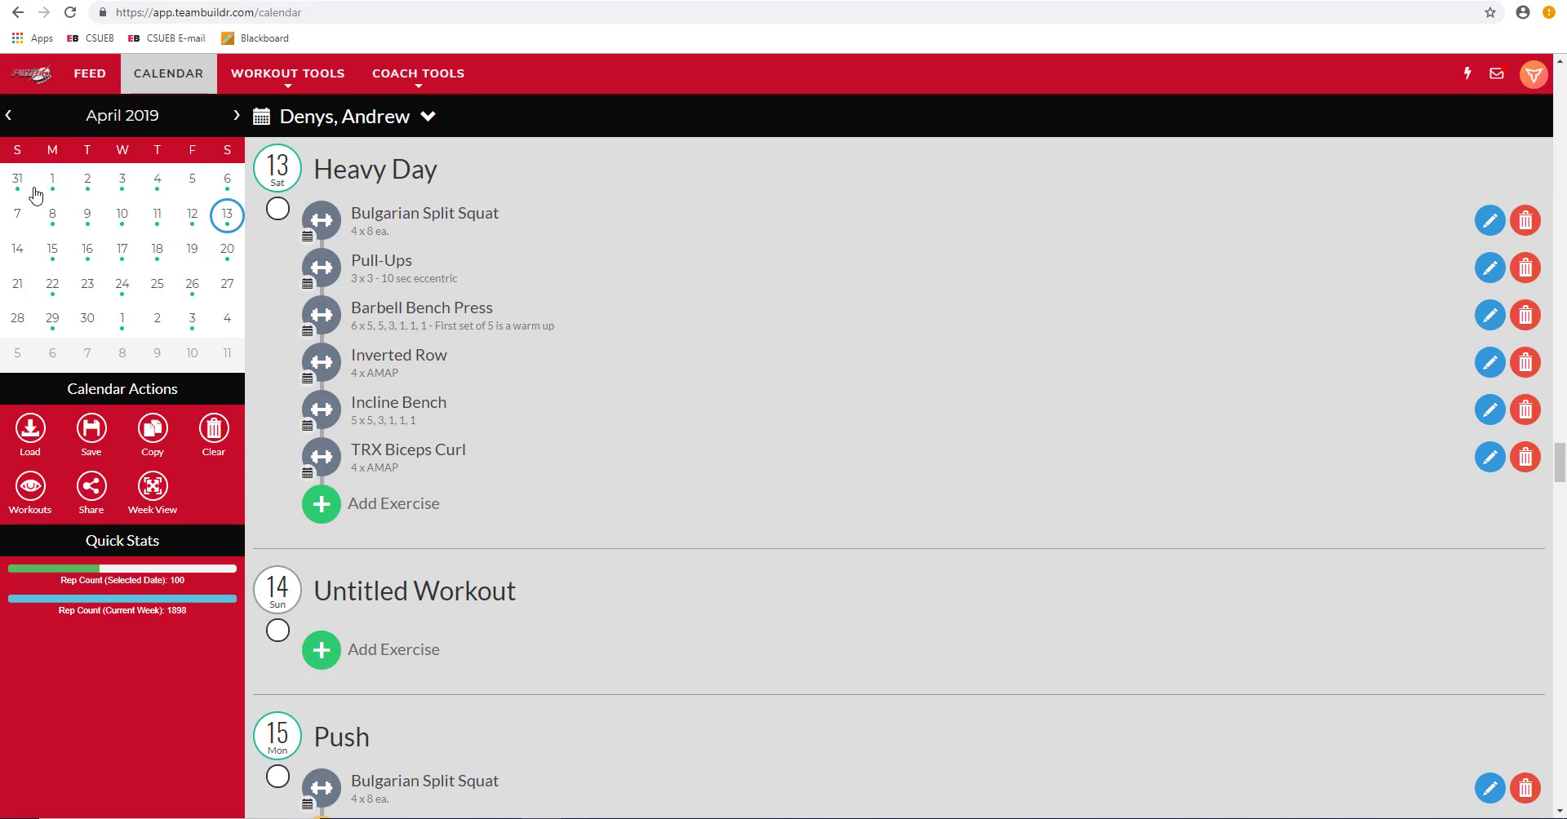
click(186, 220)
click(156, 229)
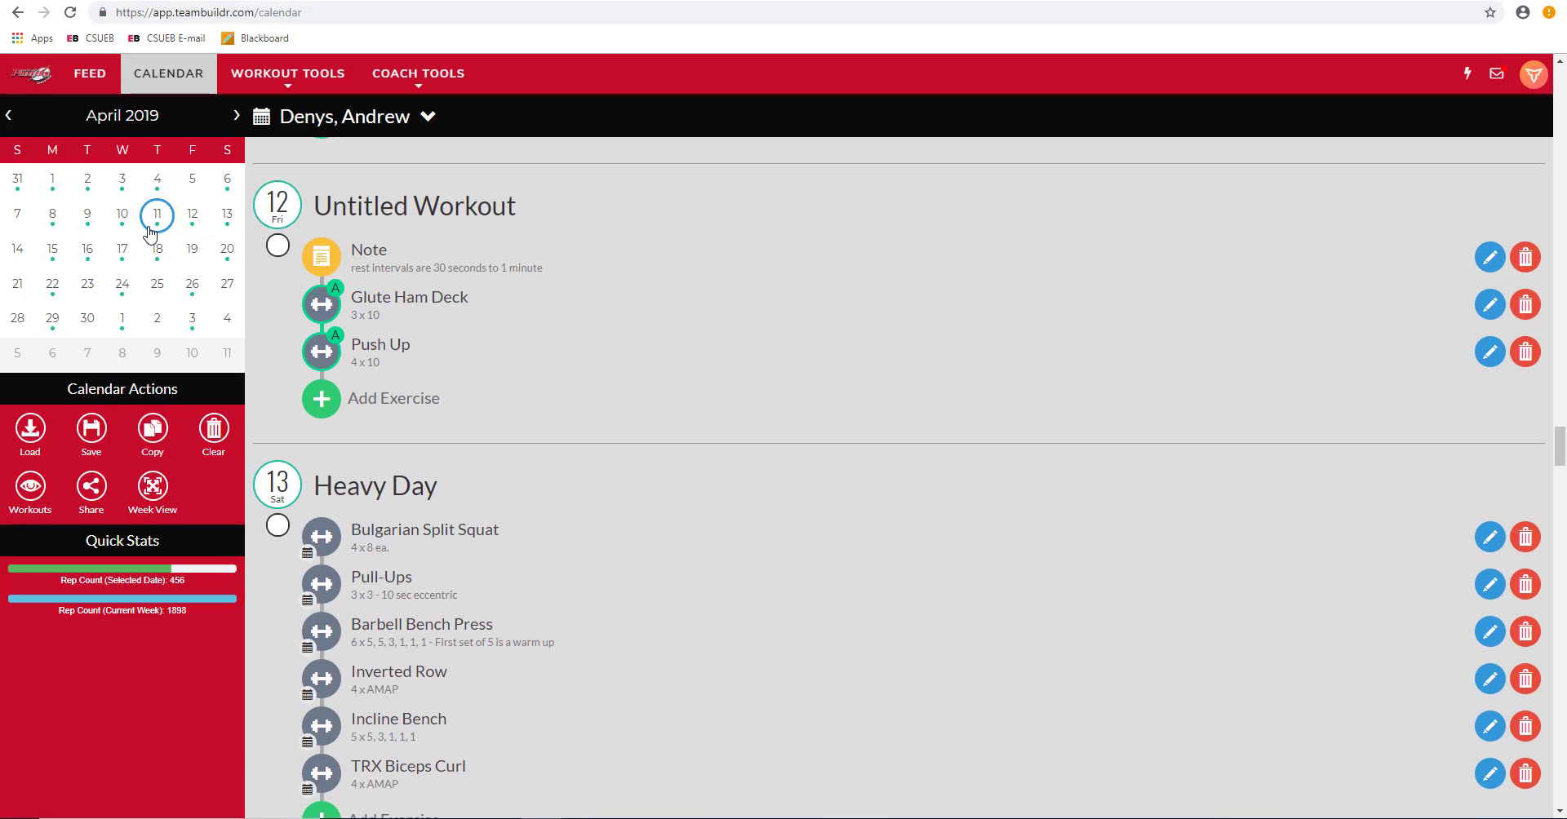
click(120, 229)
click(123, 252)
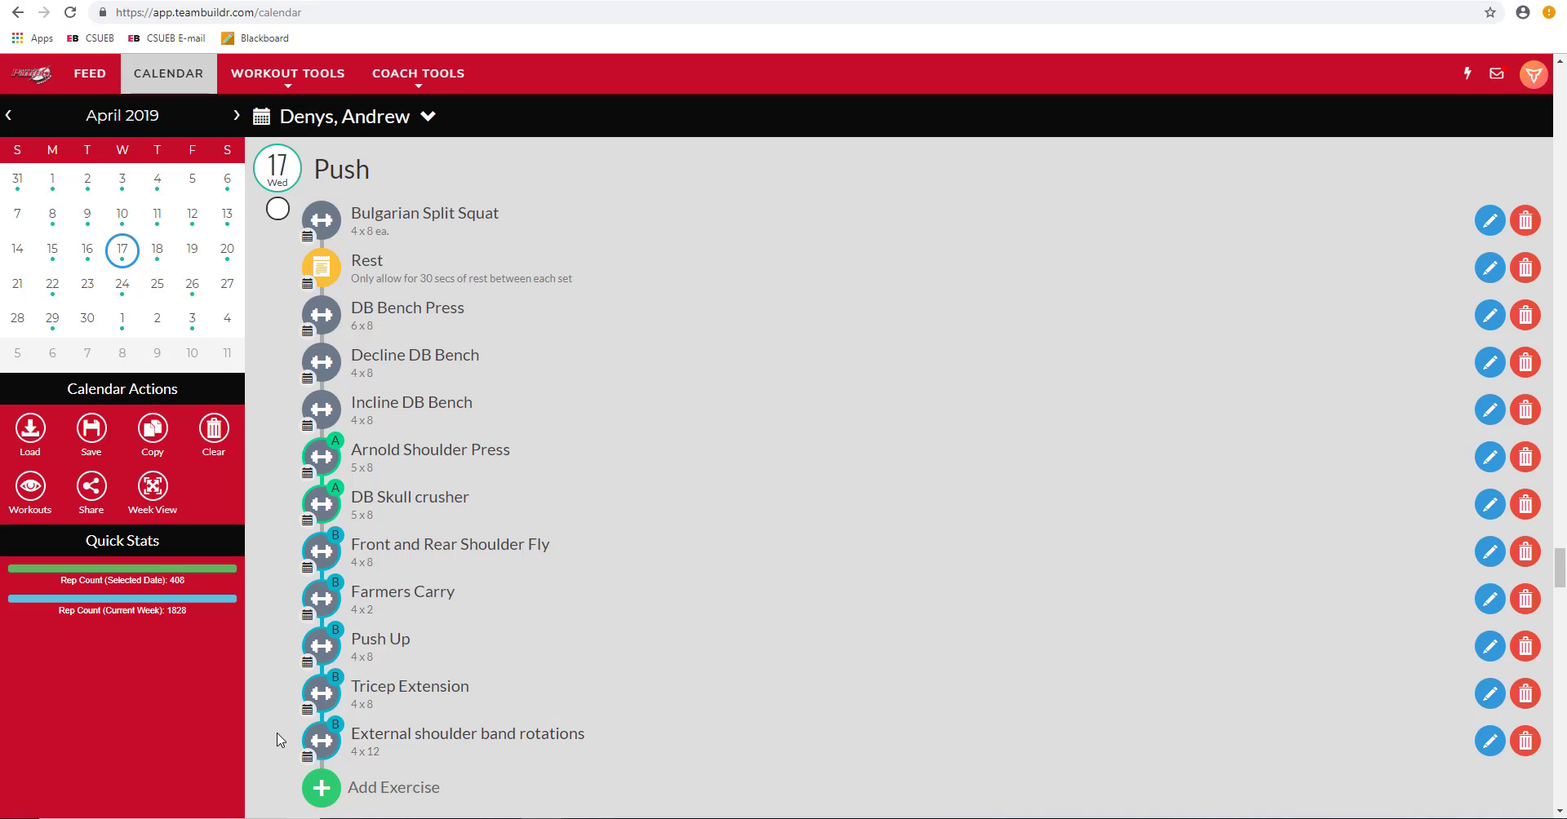
click(228, 249)
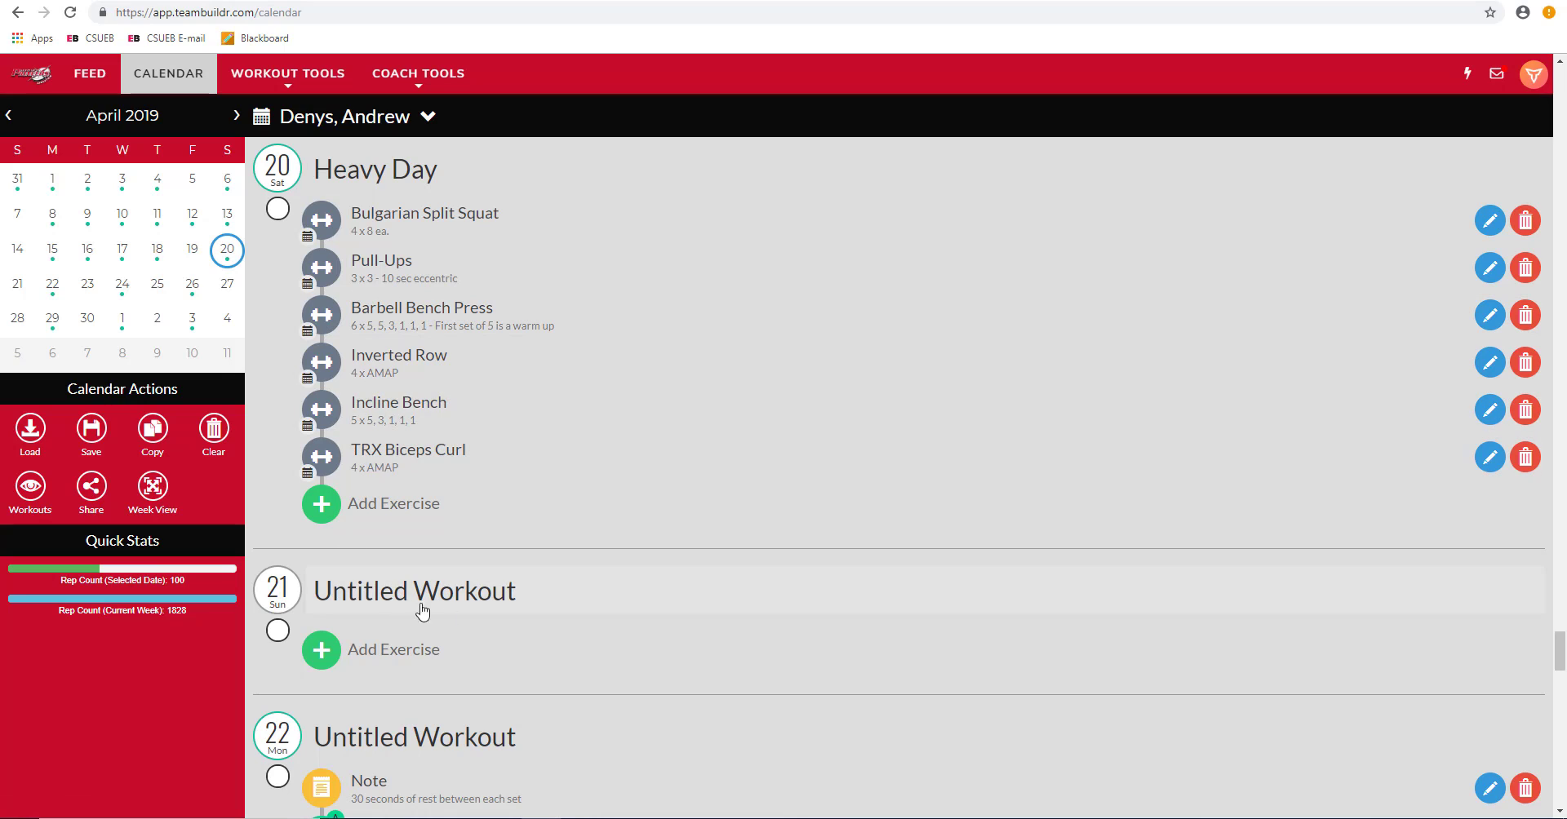
click(11, 296)
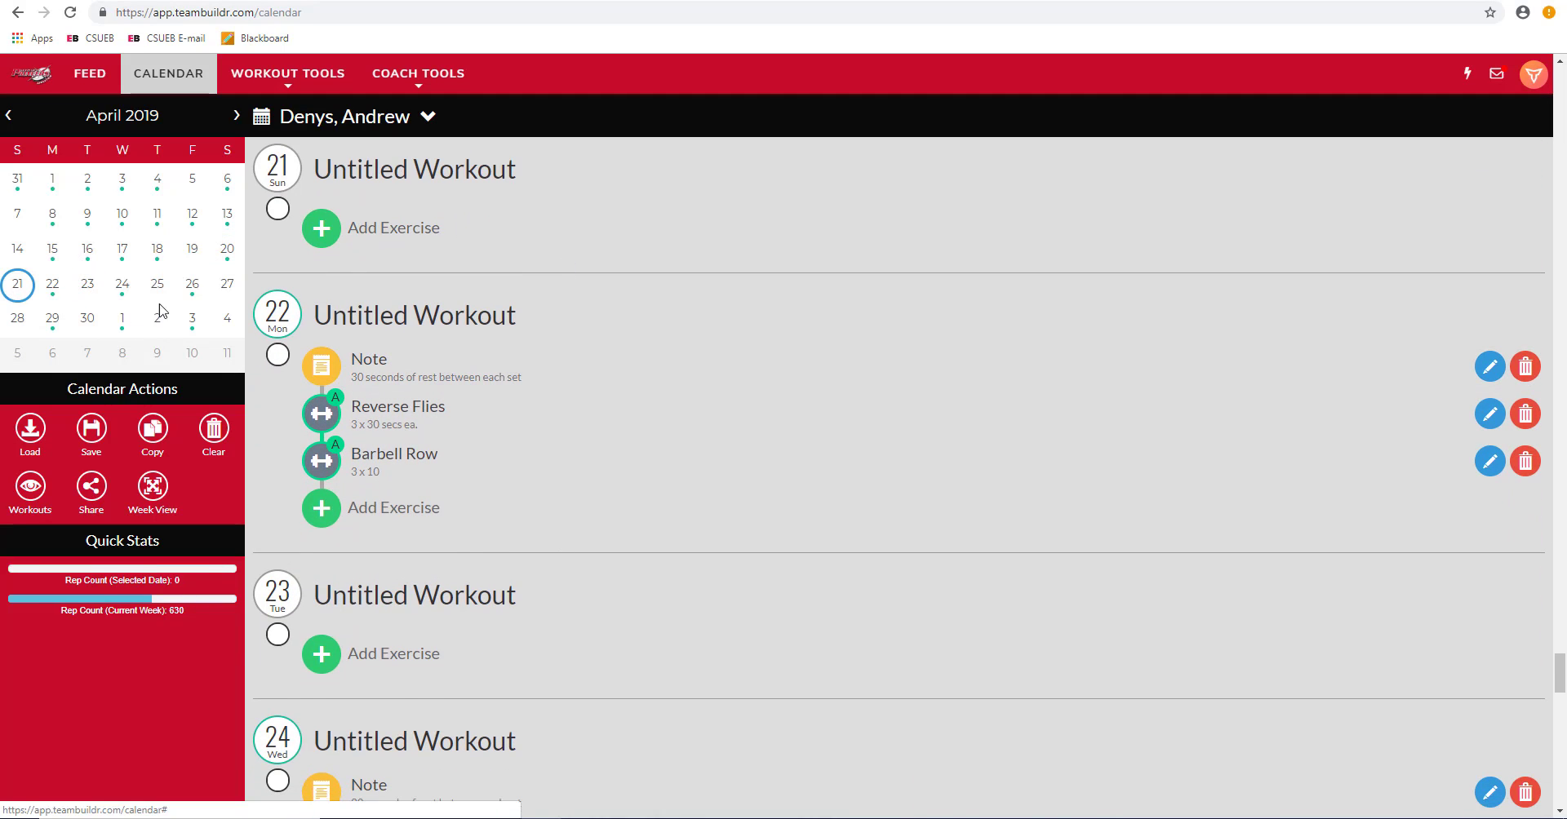
scroll(575, 402, up, 1)
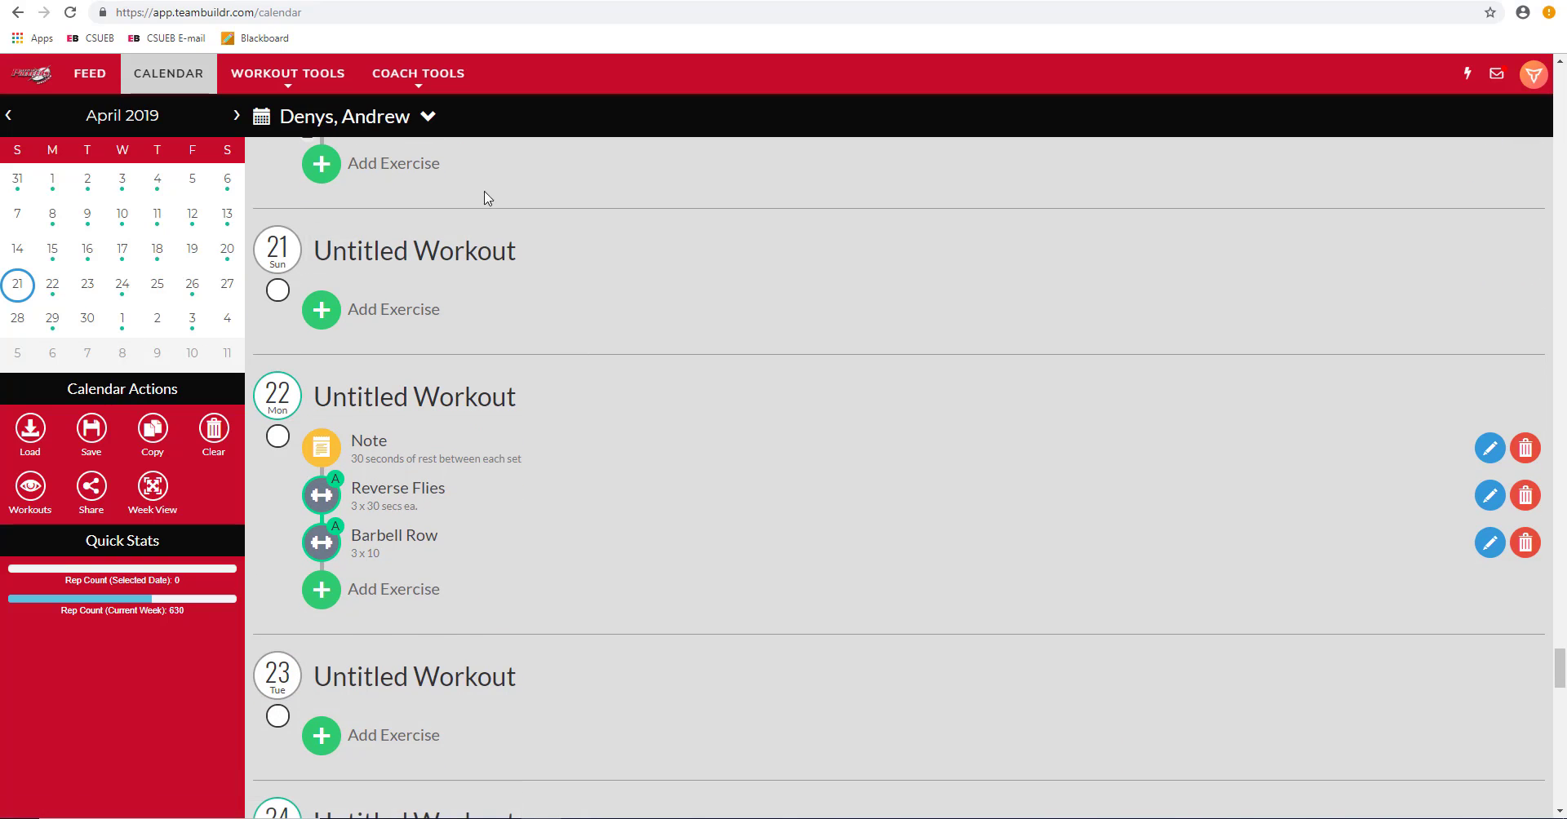
scroll(606, 326, down, 2)
scroll(587, 311, up, 1)
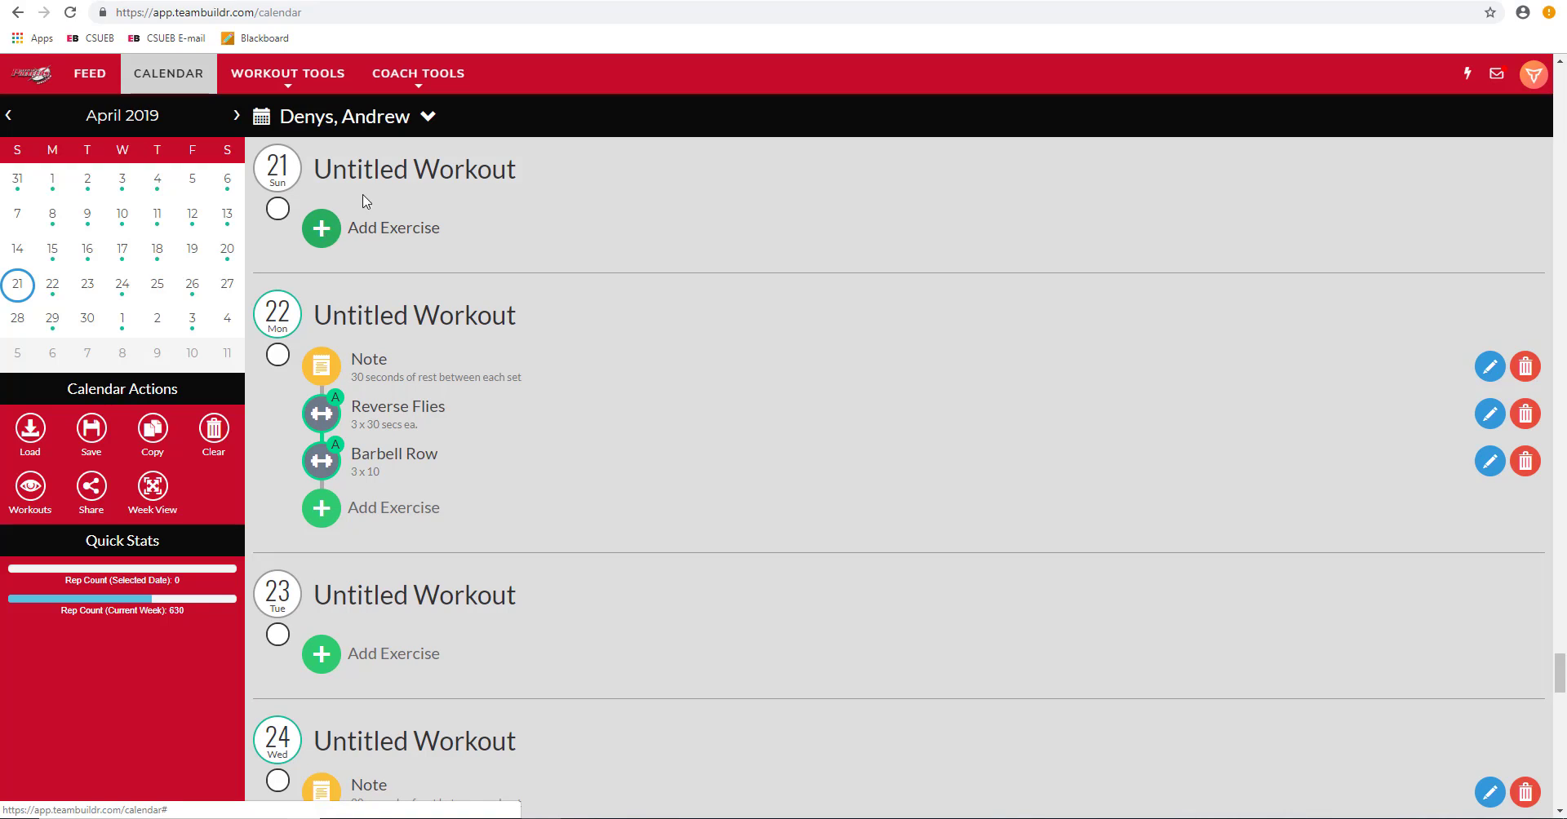
Step: Open the Adding Lift dialog for April 21's Untitled Workout
click(376, 173)
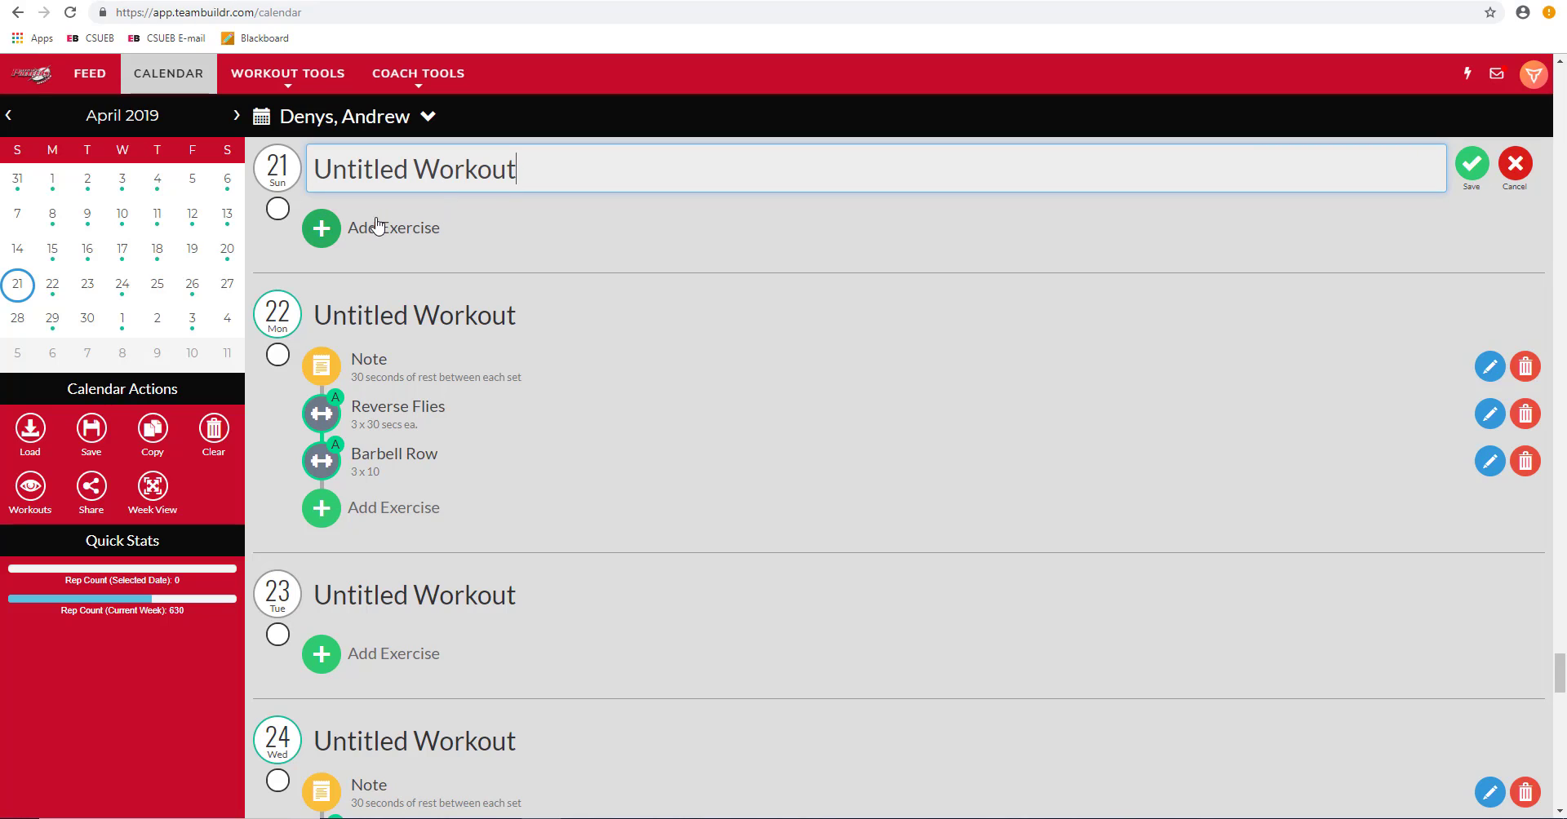
click(321, 228)
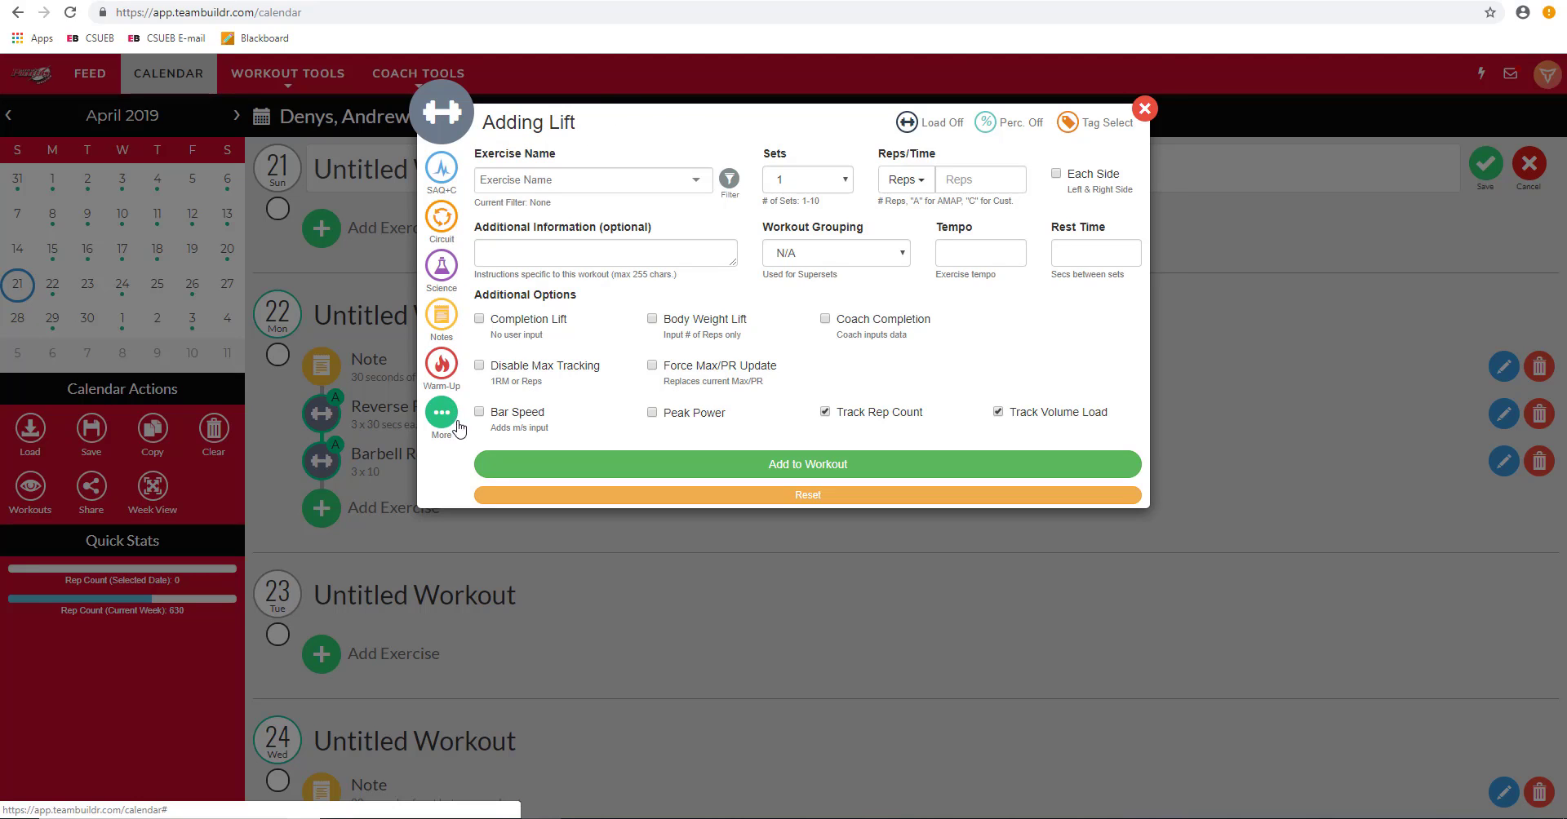
Step: Add the note 'limit rest to 30 seconds between each set' to April 21's workout
click(445, 320)
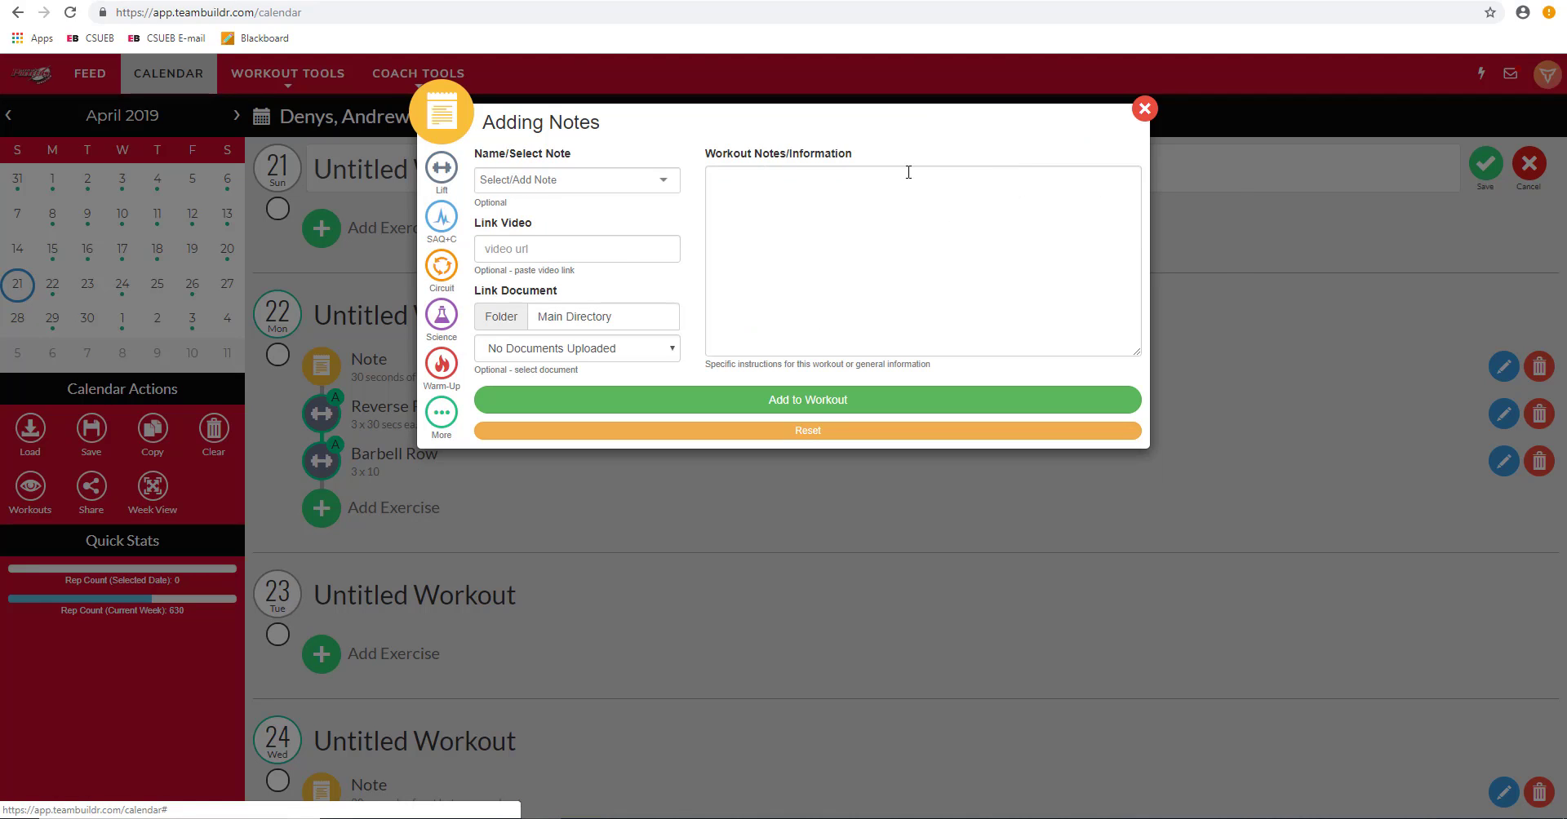
click(944, 195)
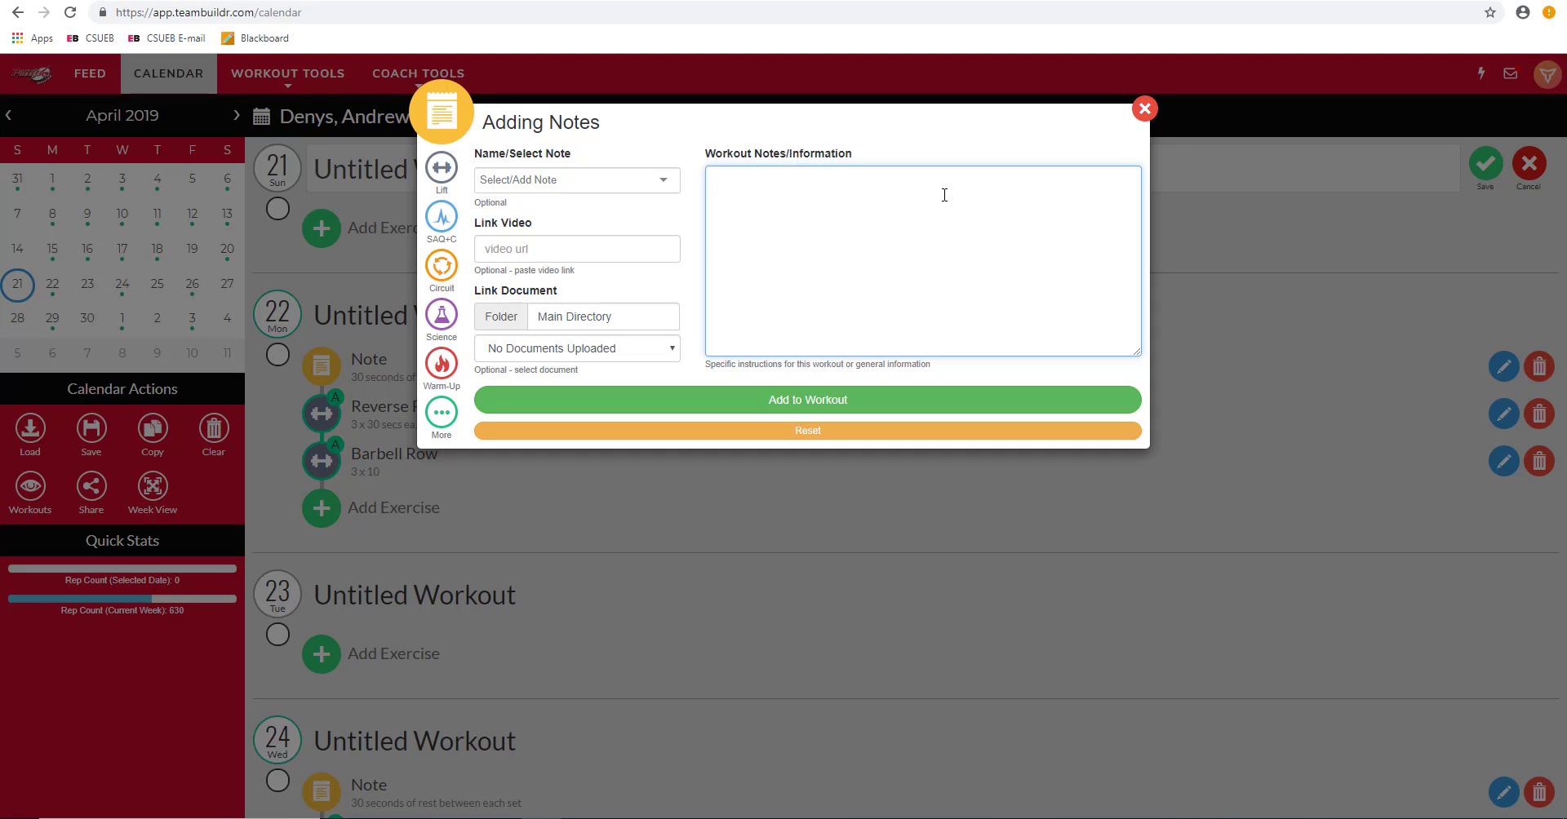
text(limit rest to 30 seconds between each set)
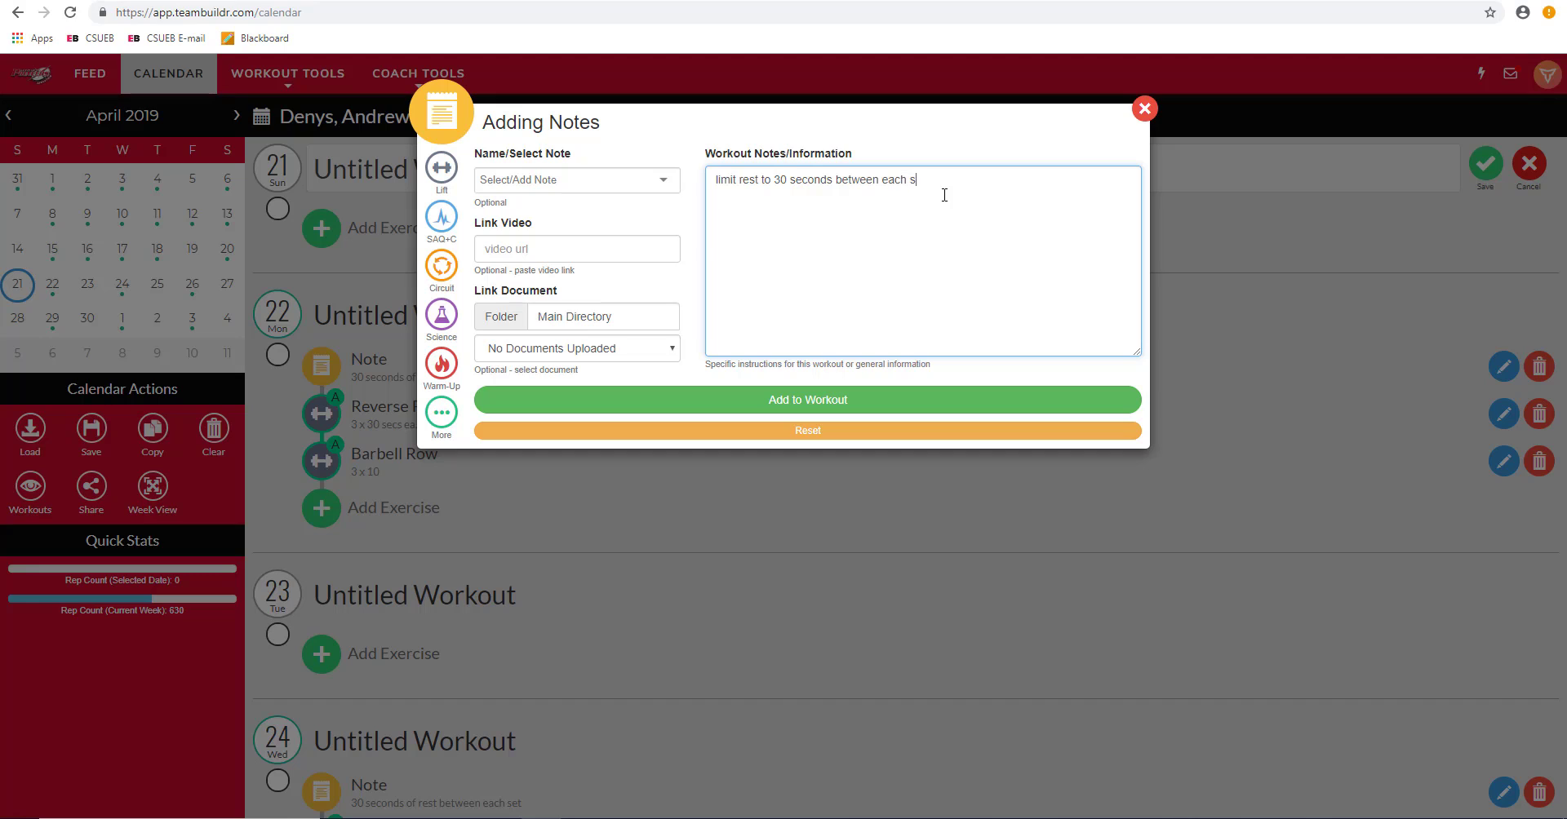
click(895, 401)
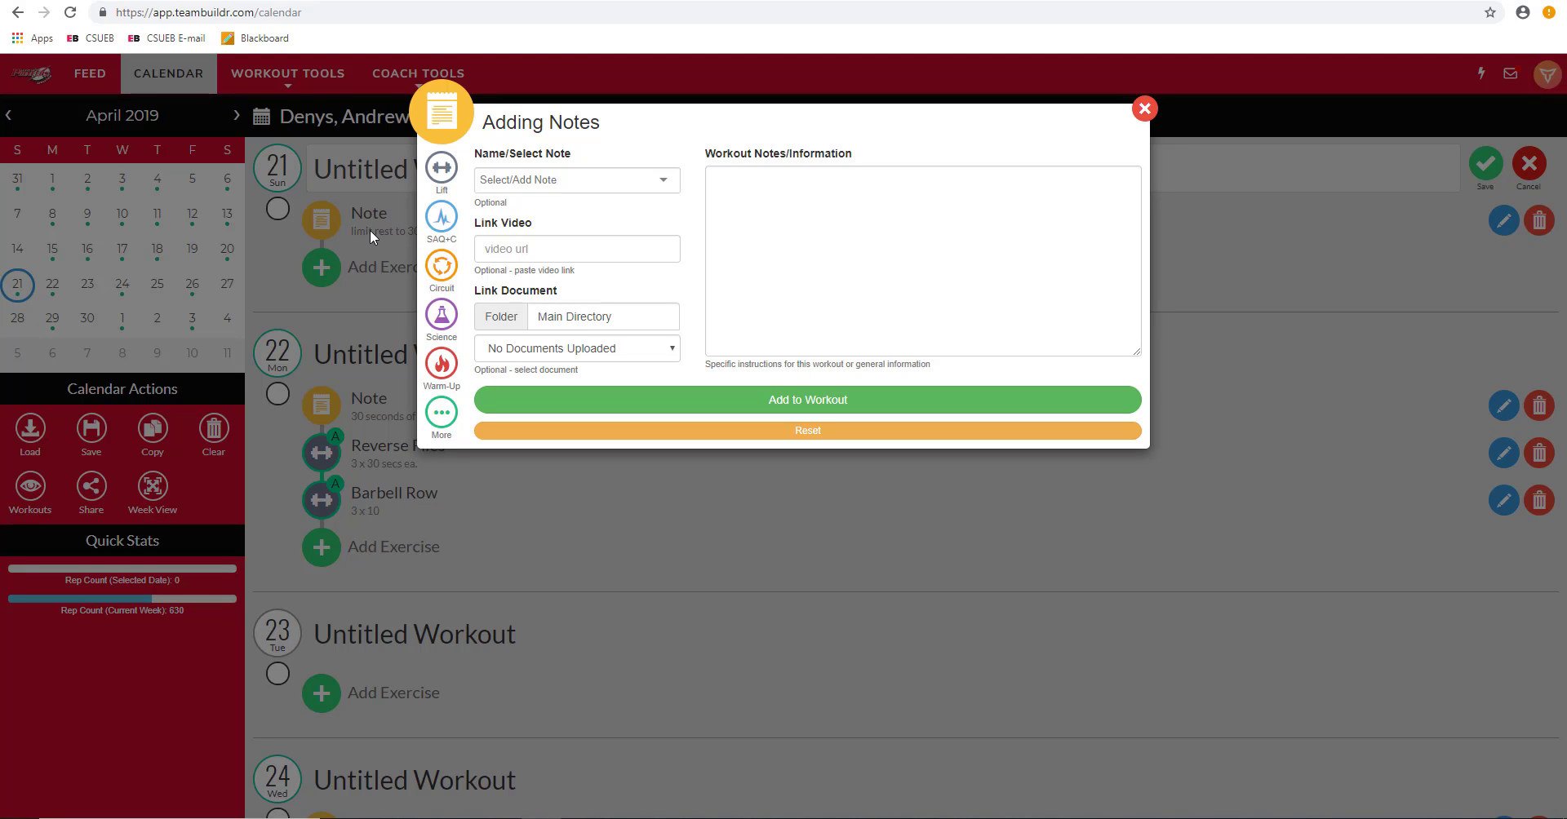
Step: Switch to adding a lift and pick 1 1/4 Dumbbell Front Squat from the exercise search
click(441, 167)
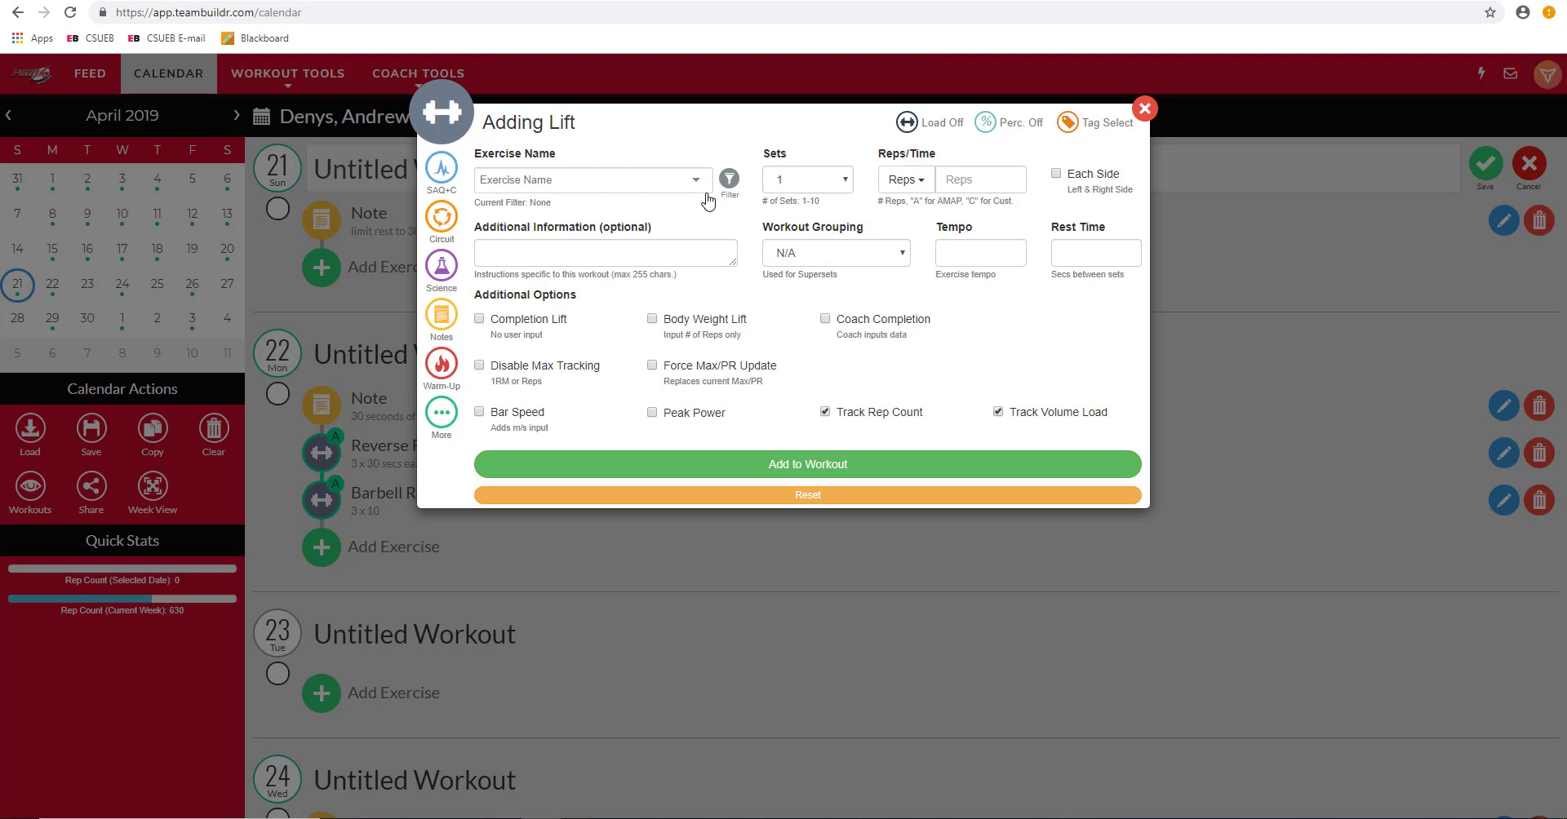
click(628, 184)
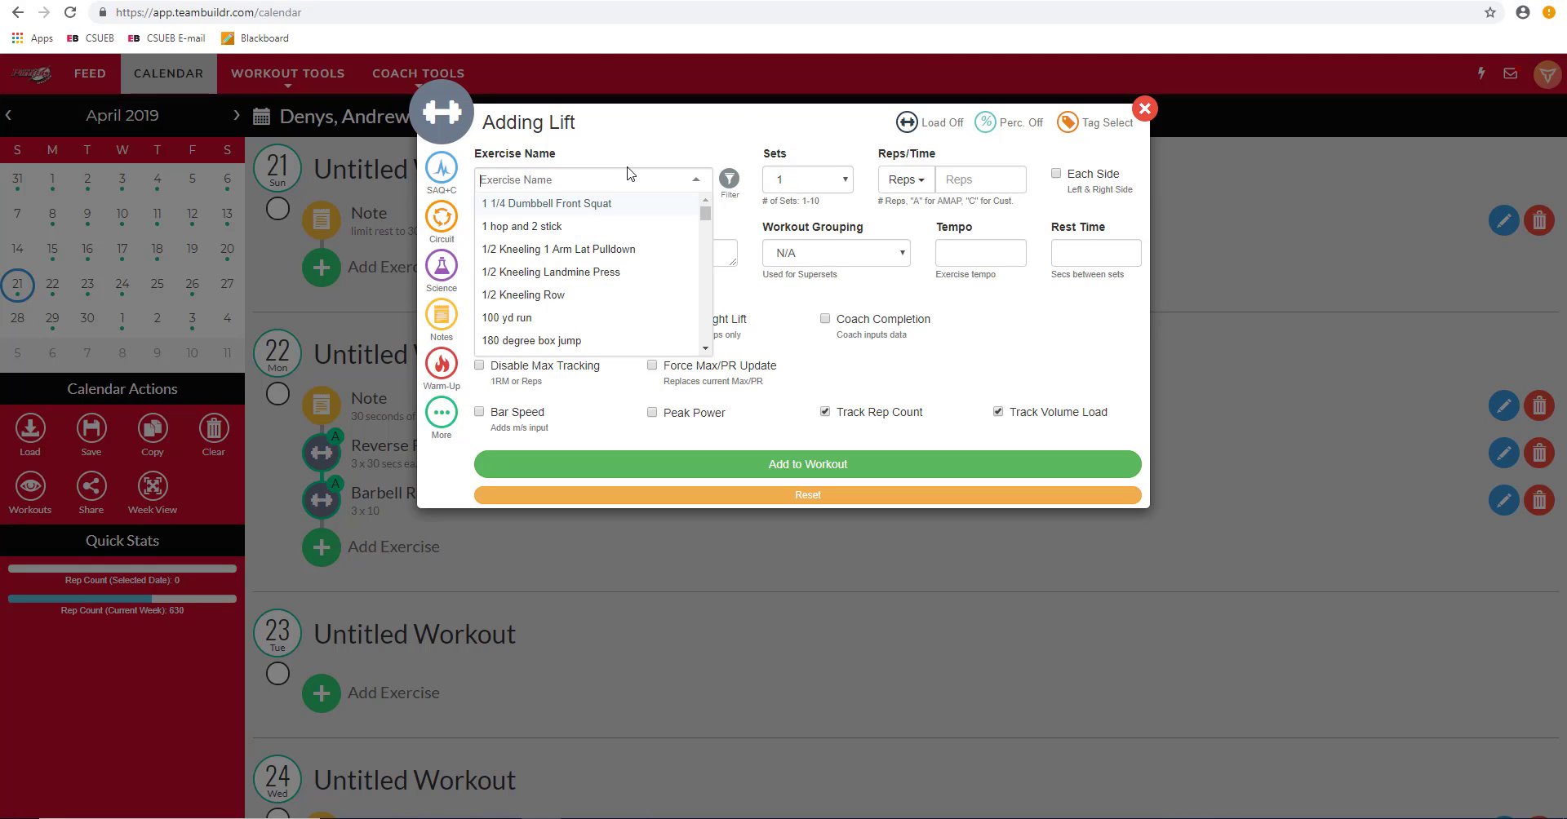
text(squat)
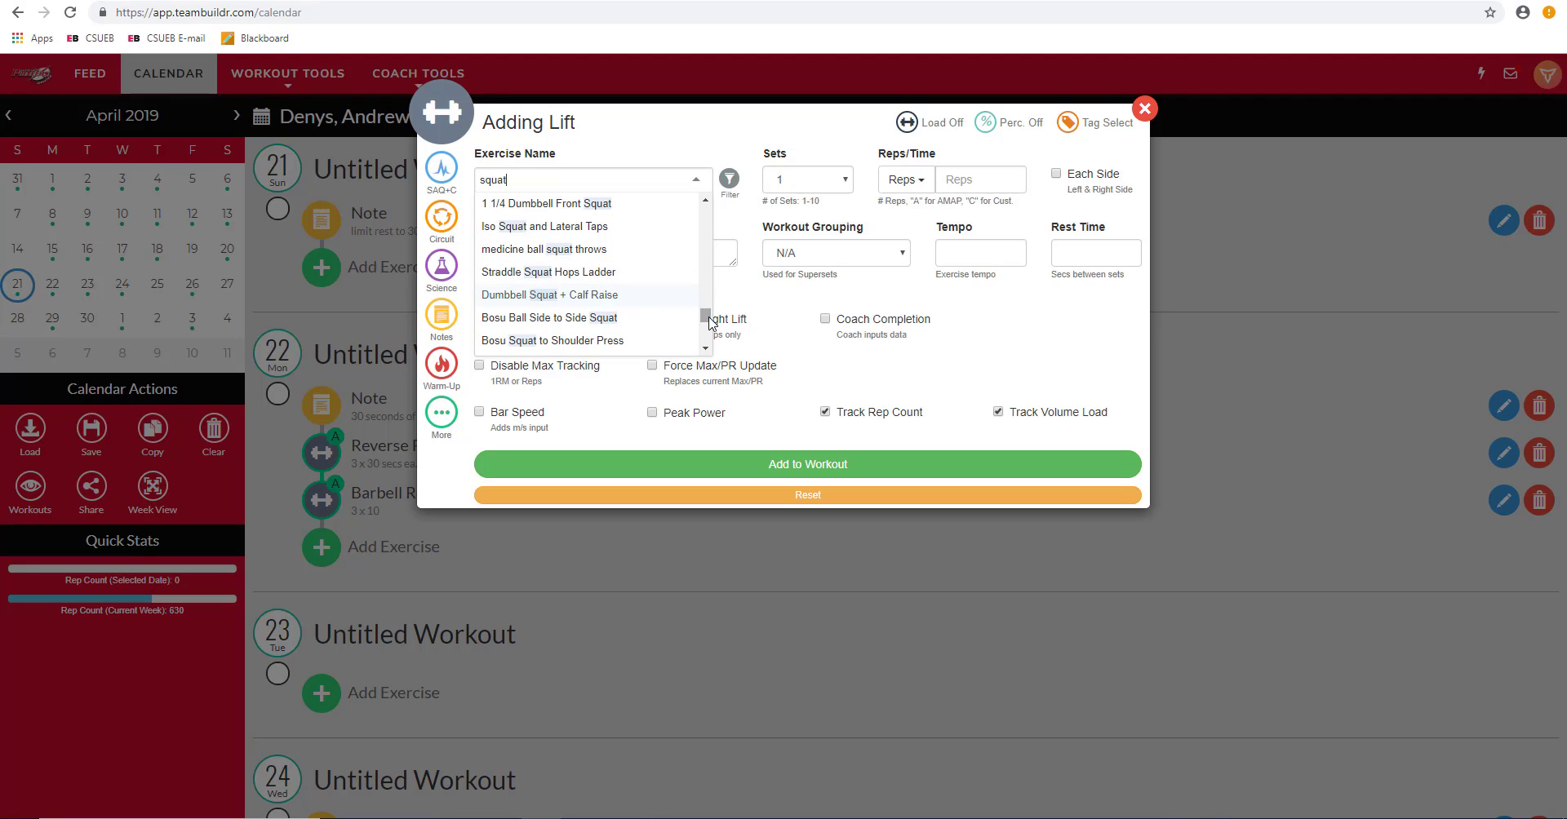
mouse_move(702, 313)
mouse_down()
mouse_move(699, 203)
mouse_move(701, 255)
mouse_up()
key(BackSpace)
key(BackSpace)
key(BackSpace)
key(BackSpace)
key(BackSpace)
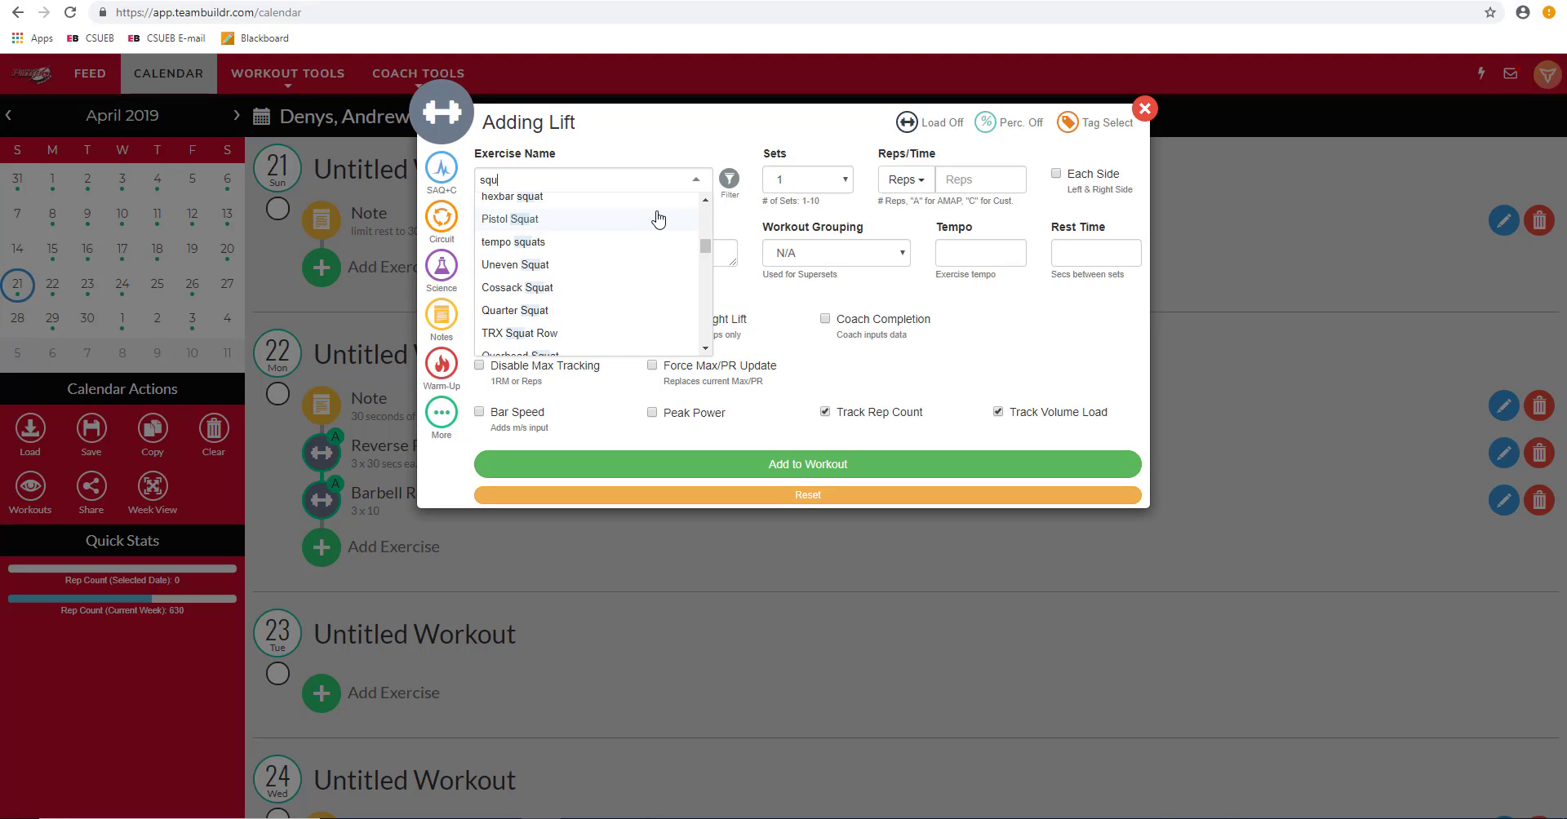
drag(705, 289, 696, 203)
click(677, 208)
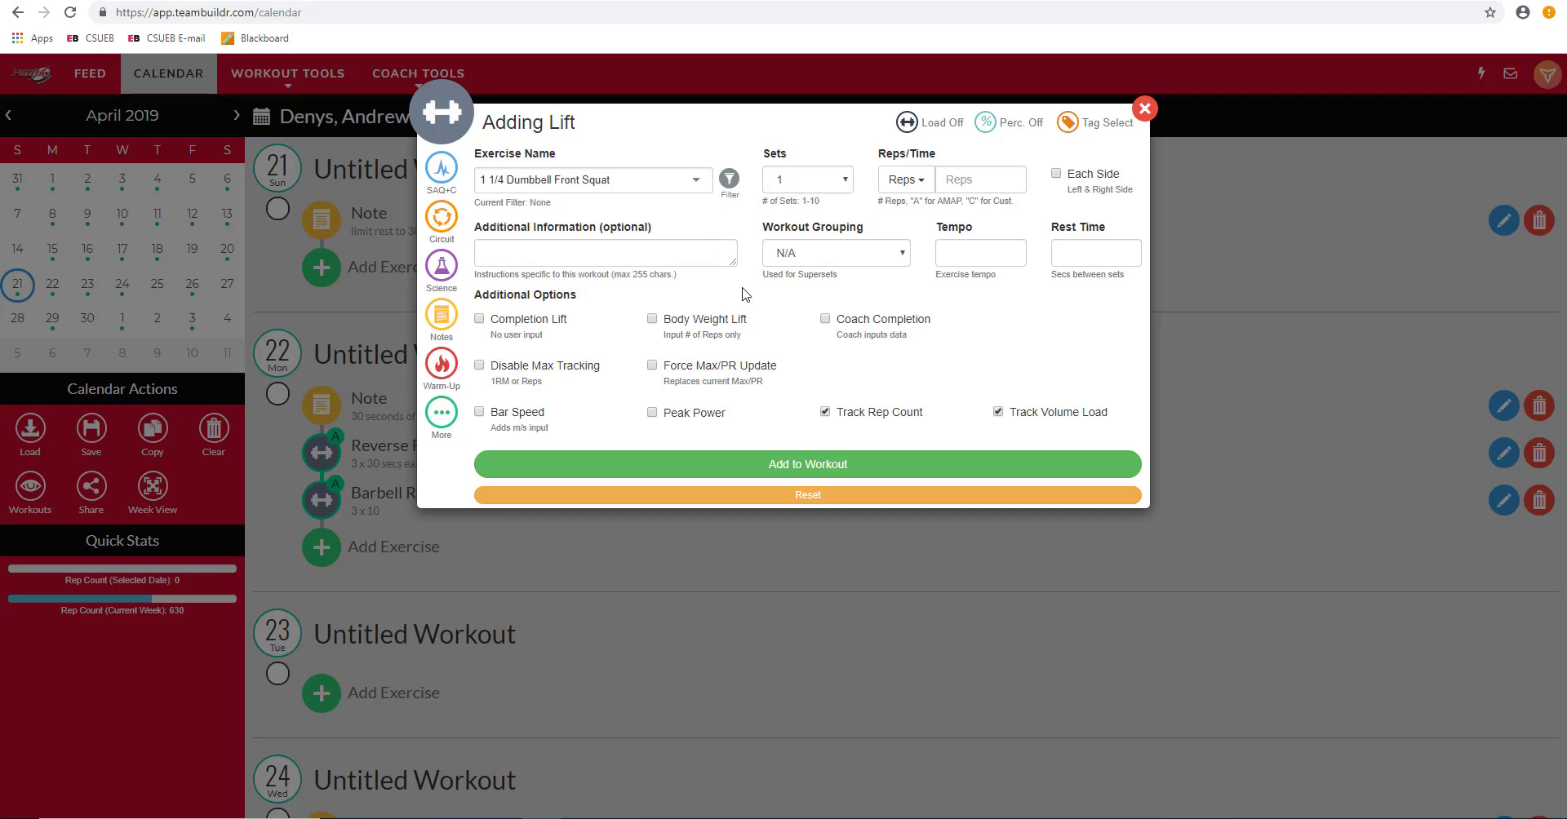
Step: Filter exercises by the Back category and choose Barbell Row instead
click(733, 181)
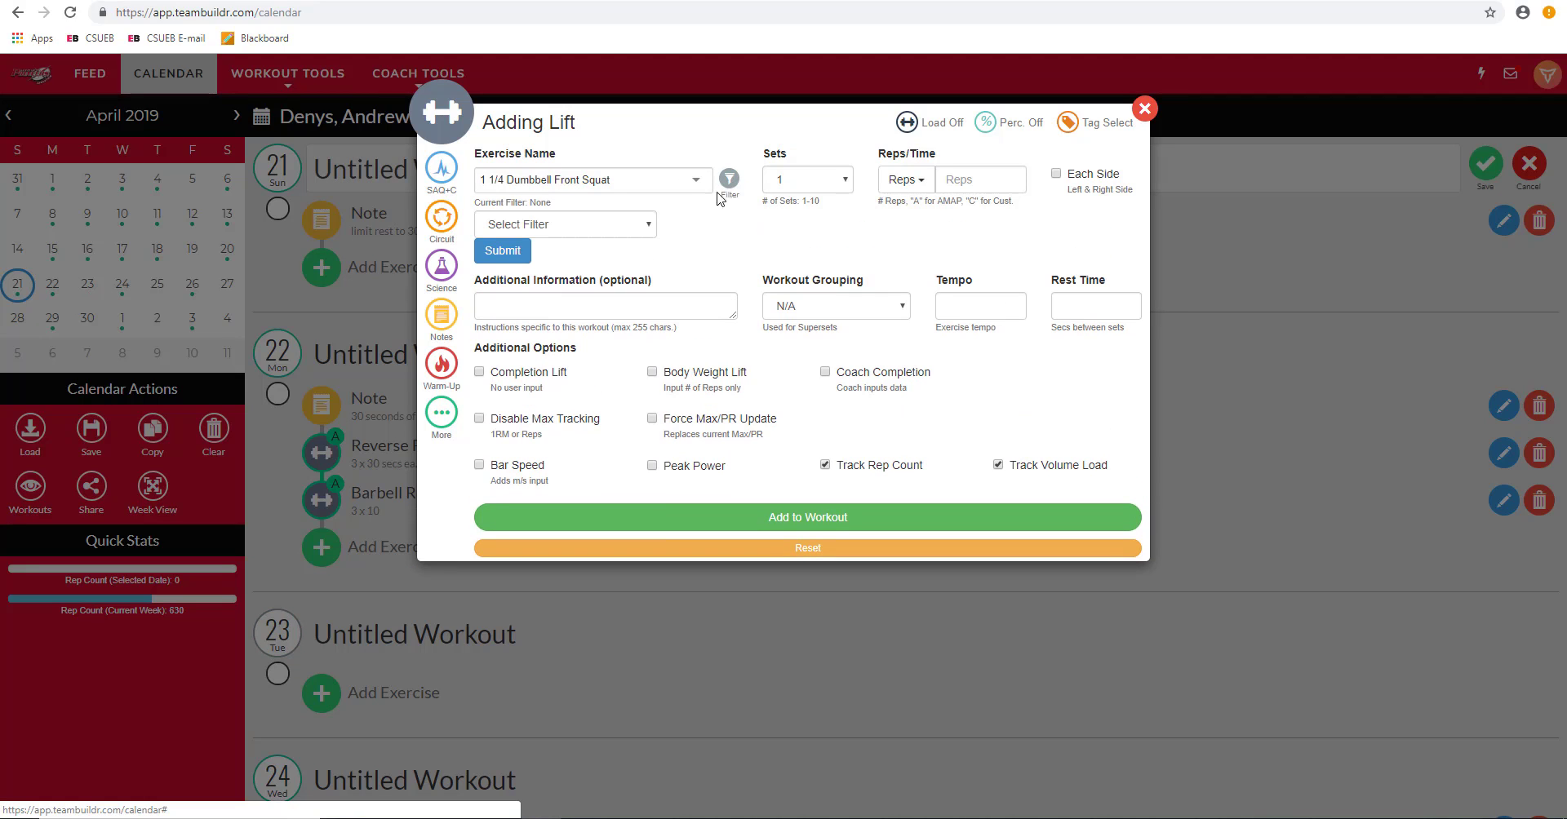
click(641, 228)
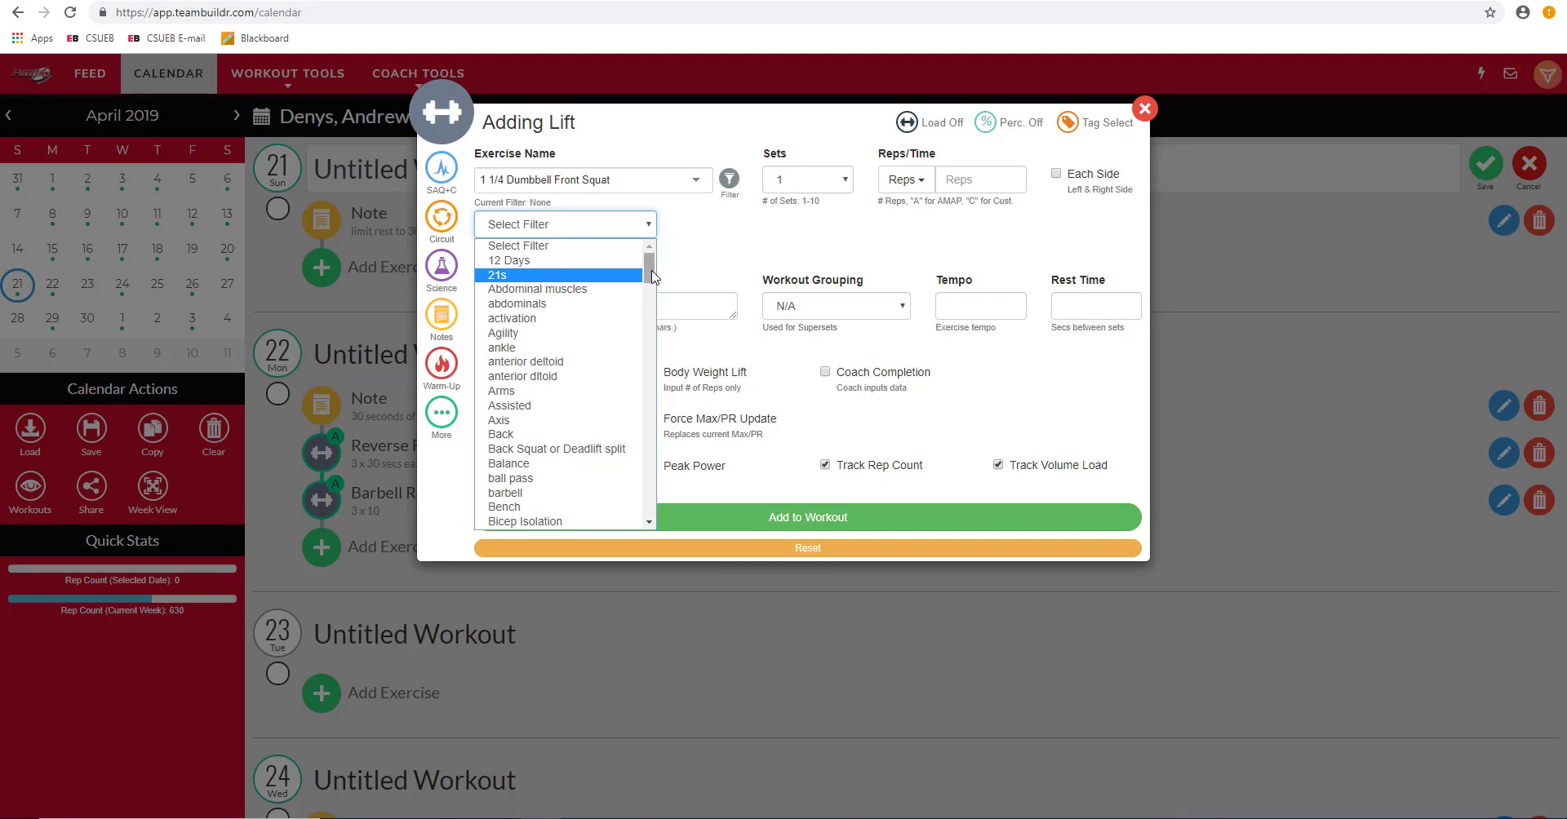
scroll(647, 286, down, 1)
click(593, 356)
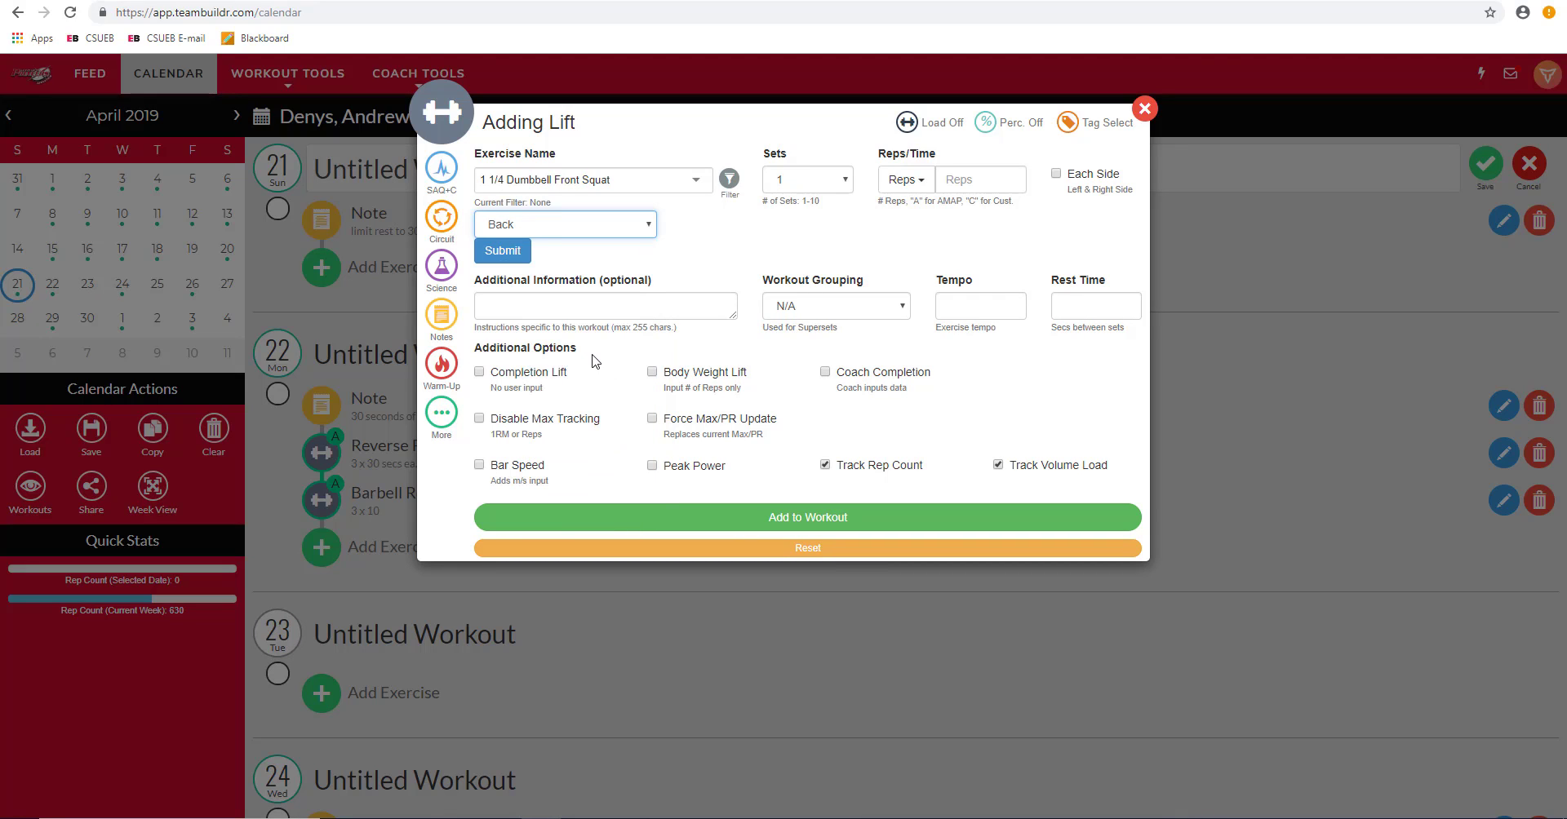
click(505, 258)
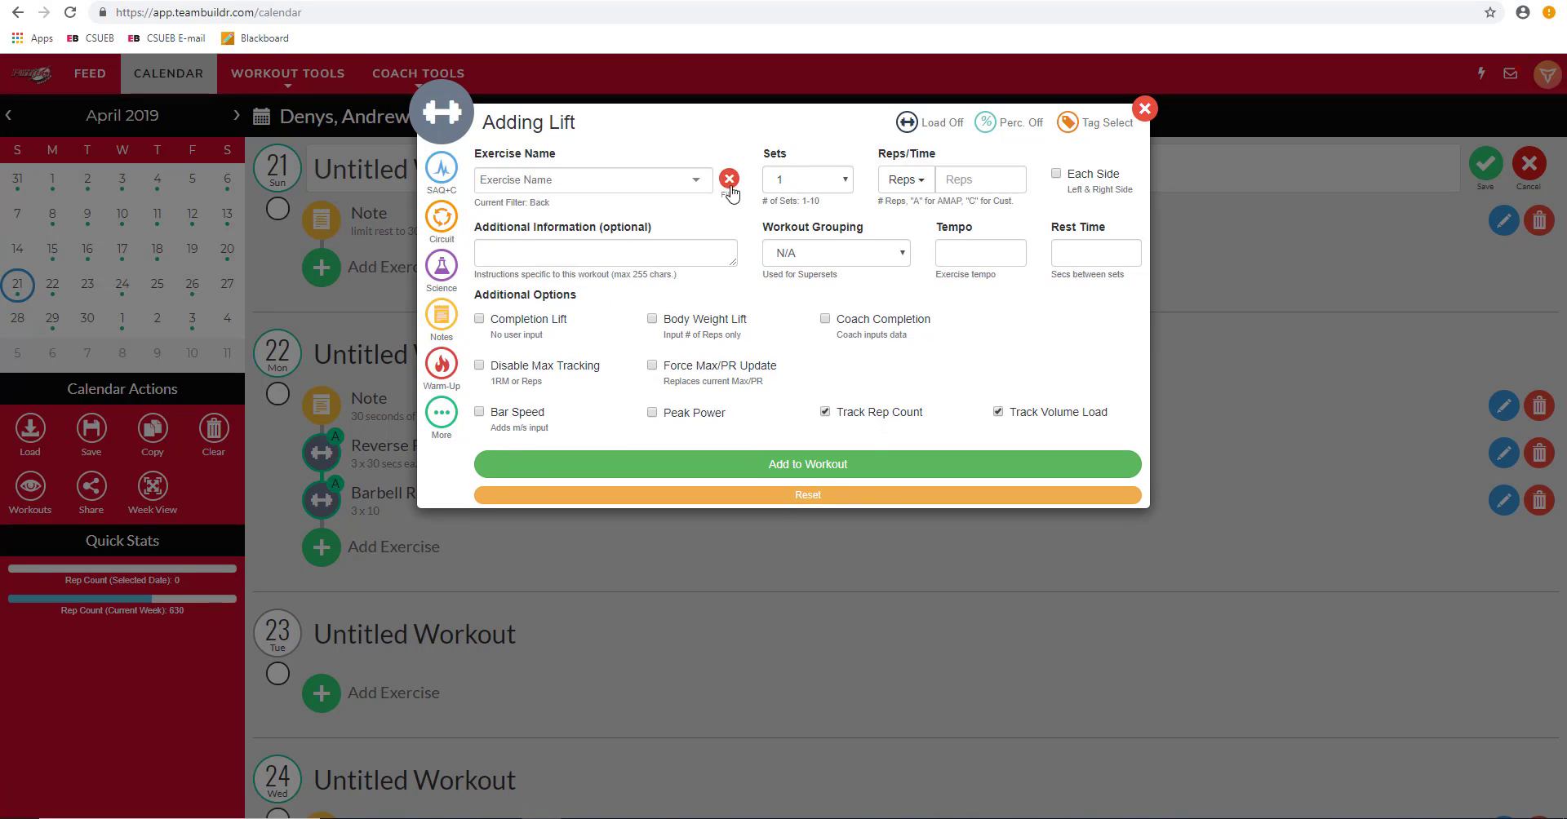
click(696, 180)
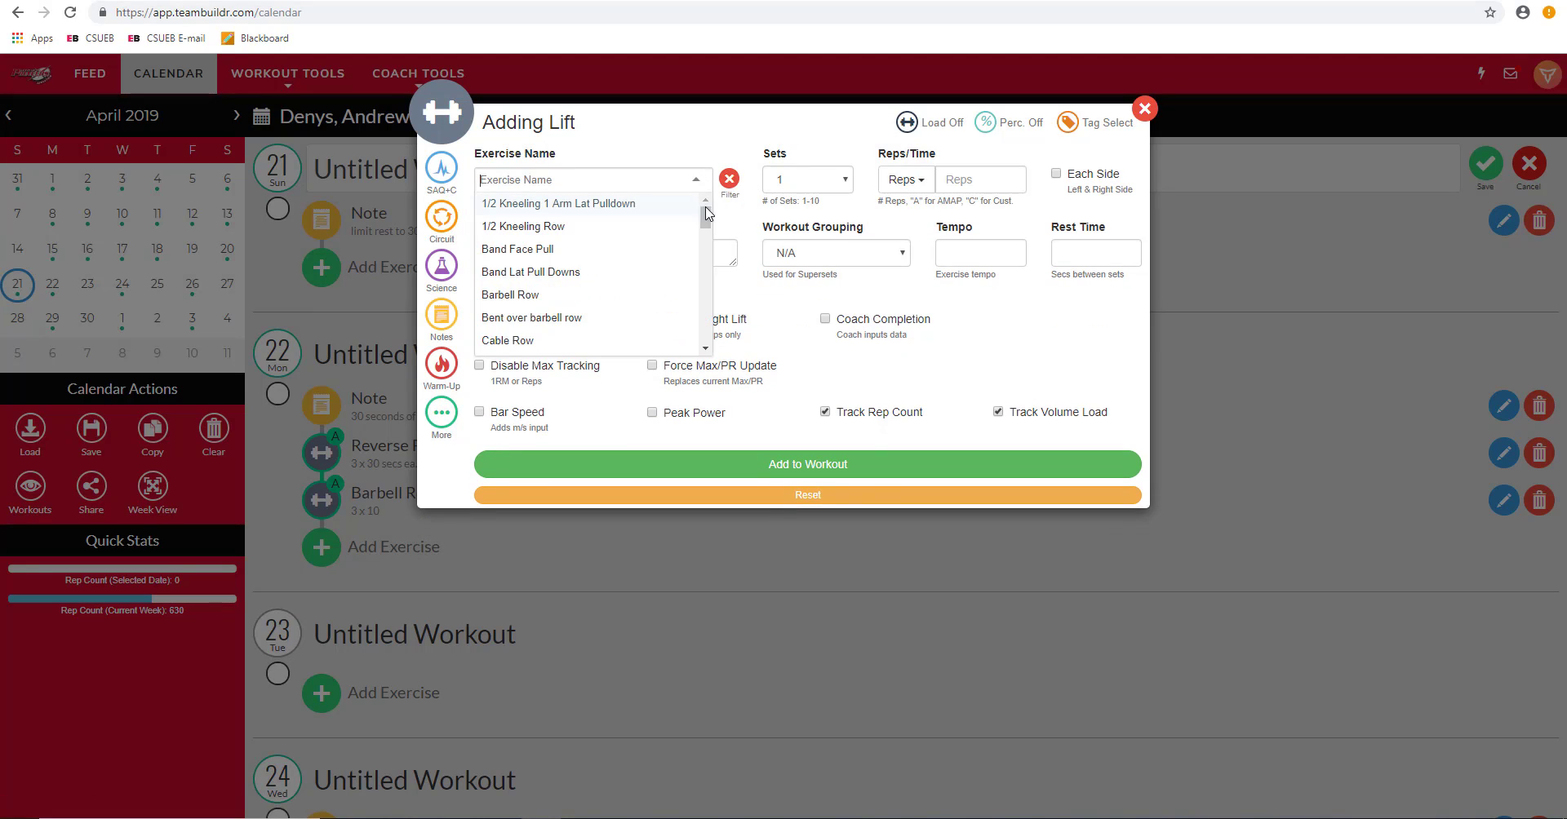
mouse_move(708, 224)
mouse_down()
mouse_move(707, 347)
mouse_move(685, 208)
mouse_up()
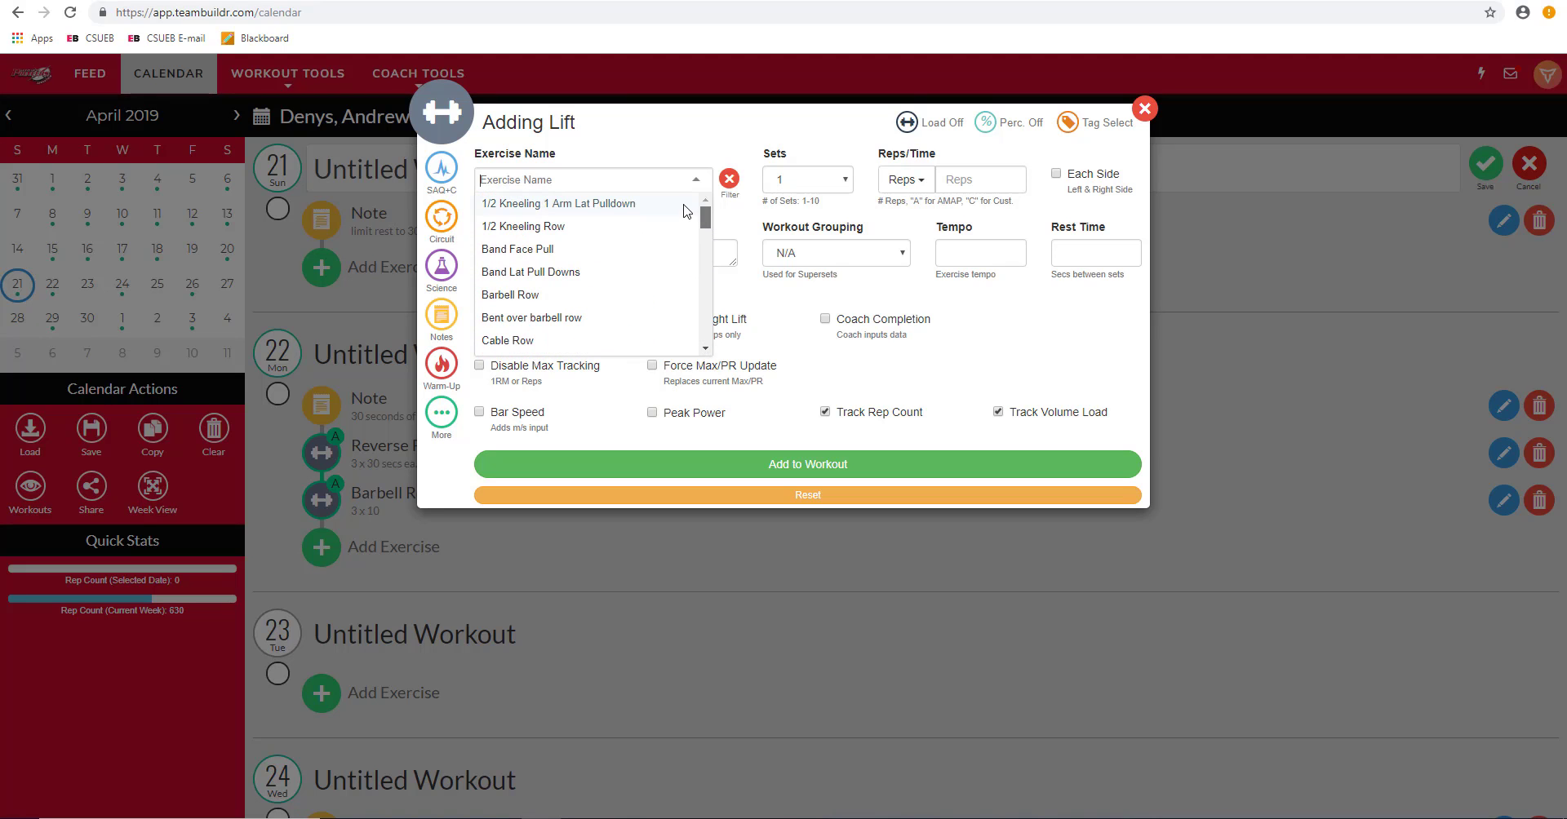
click(564, 295)
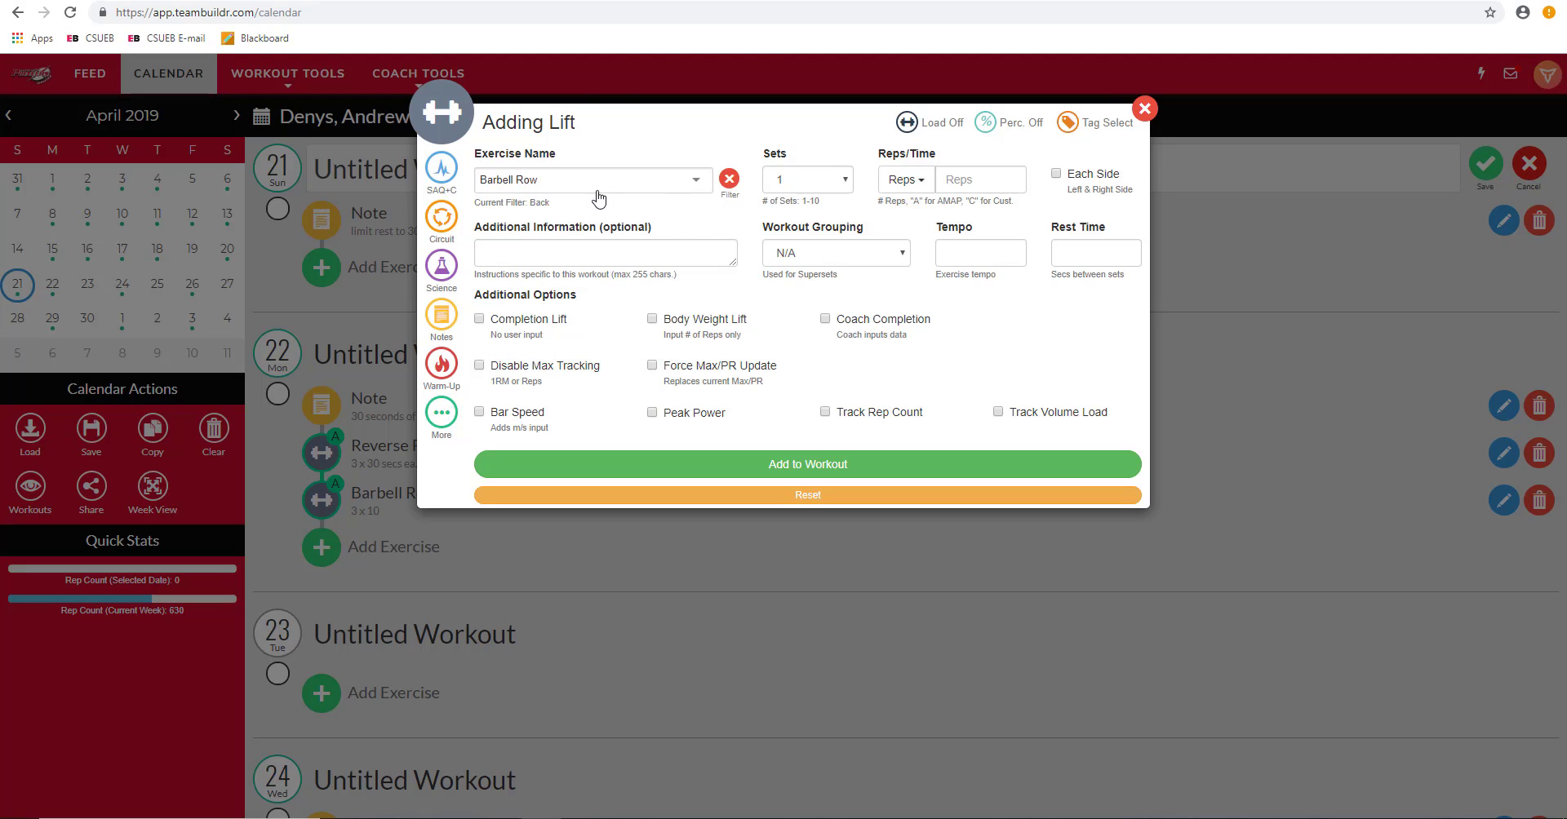
click(812, 180)
Step: Set the lift to 3 sets and try reps values 1 and AMAP before clearing them
click(785, 232)
click(929, 181)
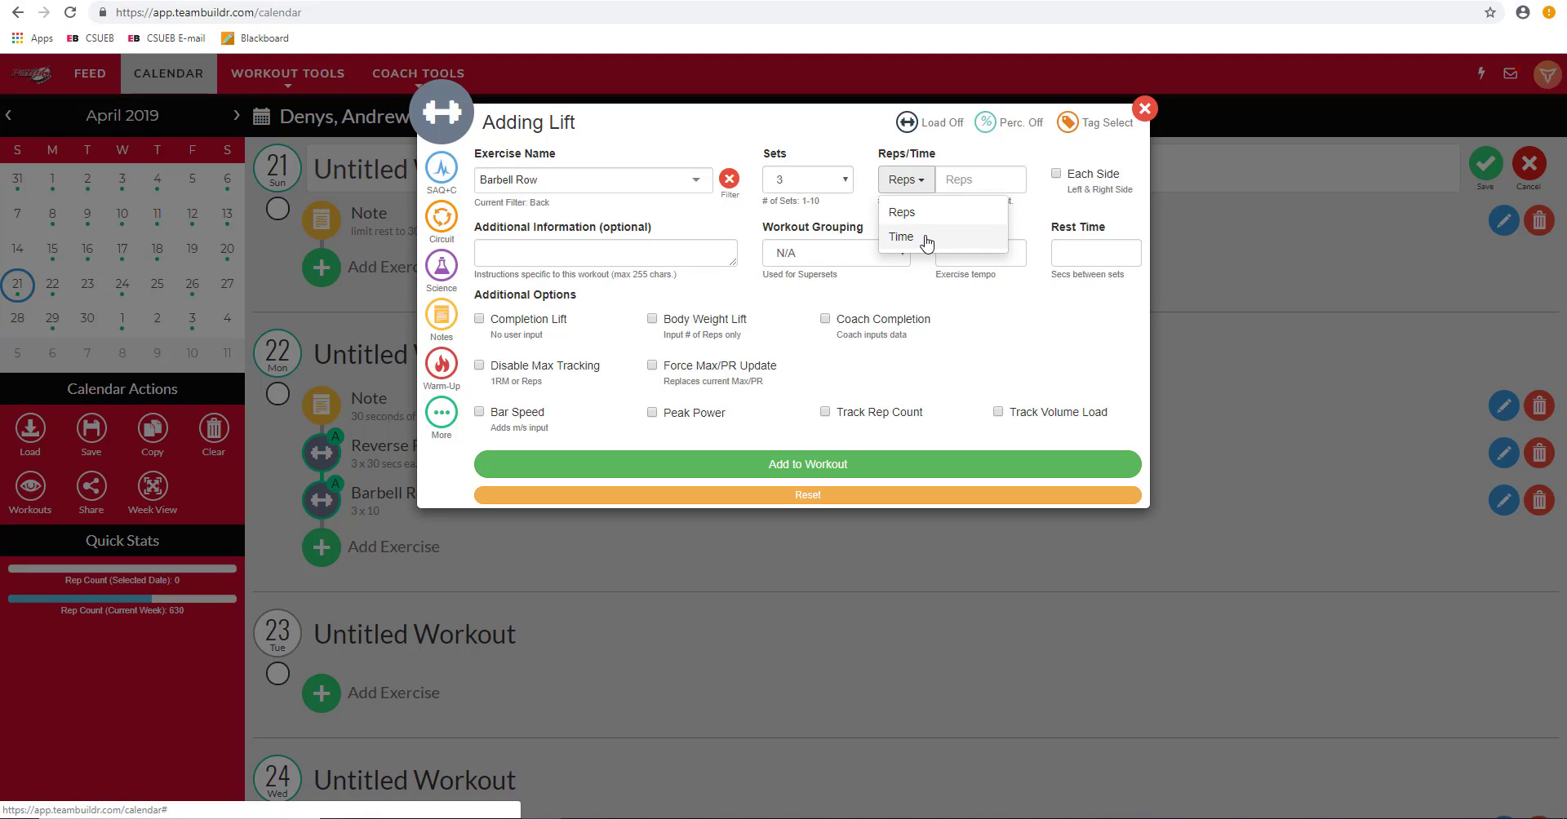
click(918, 213)
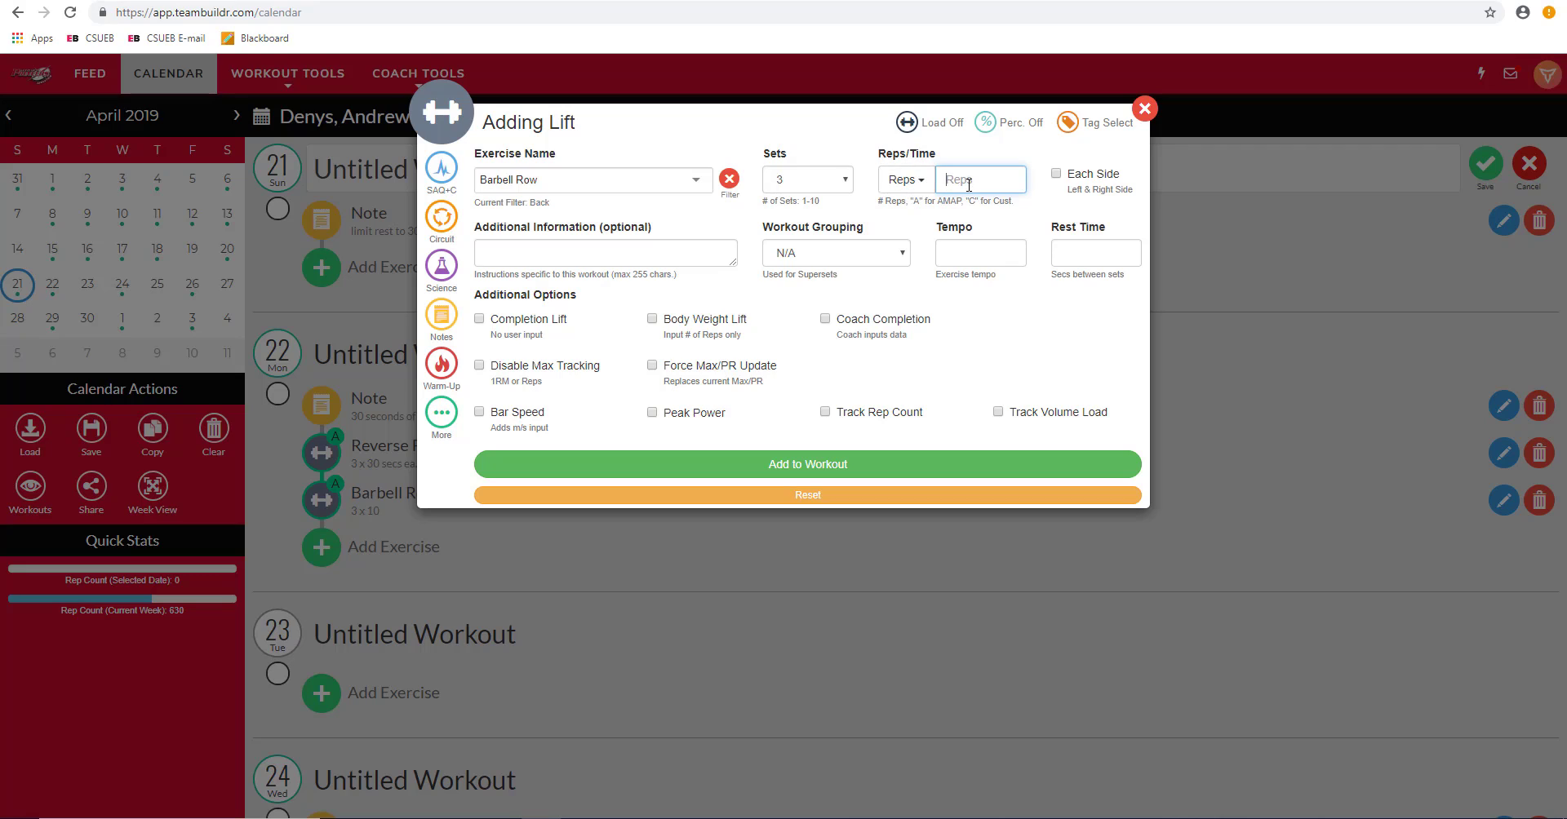
text(1)
key(BackSpace)
key(BackSpace)
text(AMAP)
drag(1000, 181, 951, 181)
key(BackSpace)
key(Return)
Step: Switch reps to CUST with 10, 12, 10 for sets 1–3, and raise sets to 10
text(CUST)
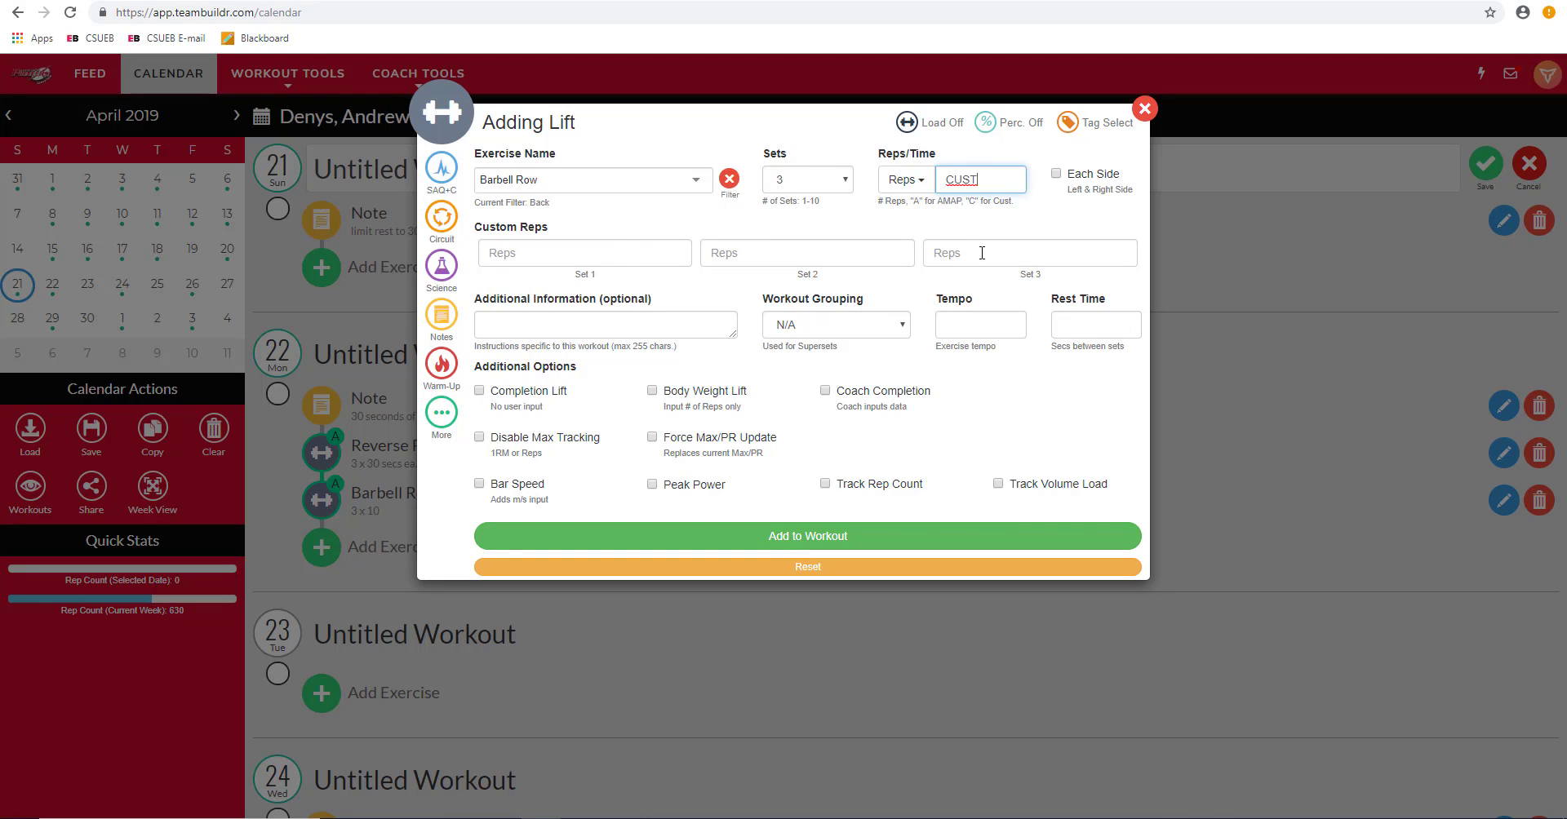
click(544, 258)
text(10)
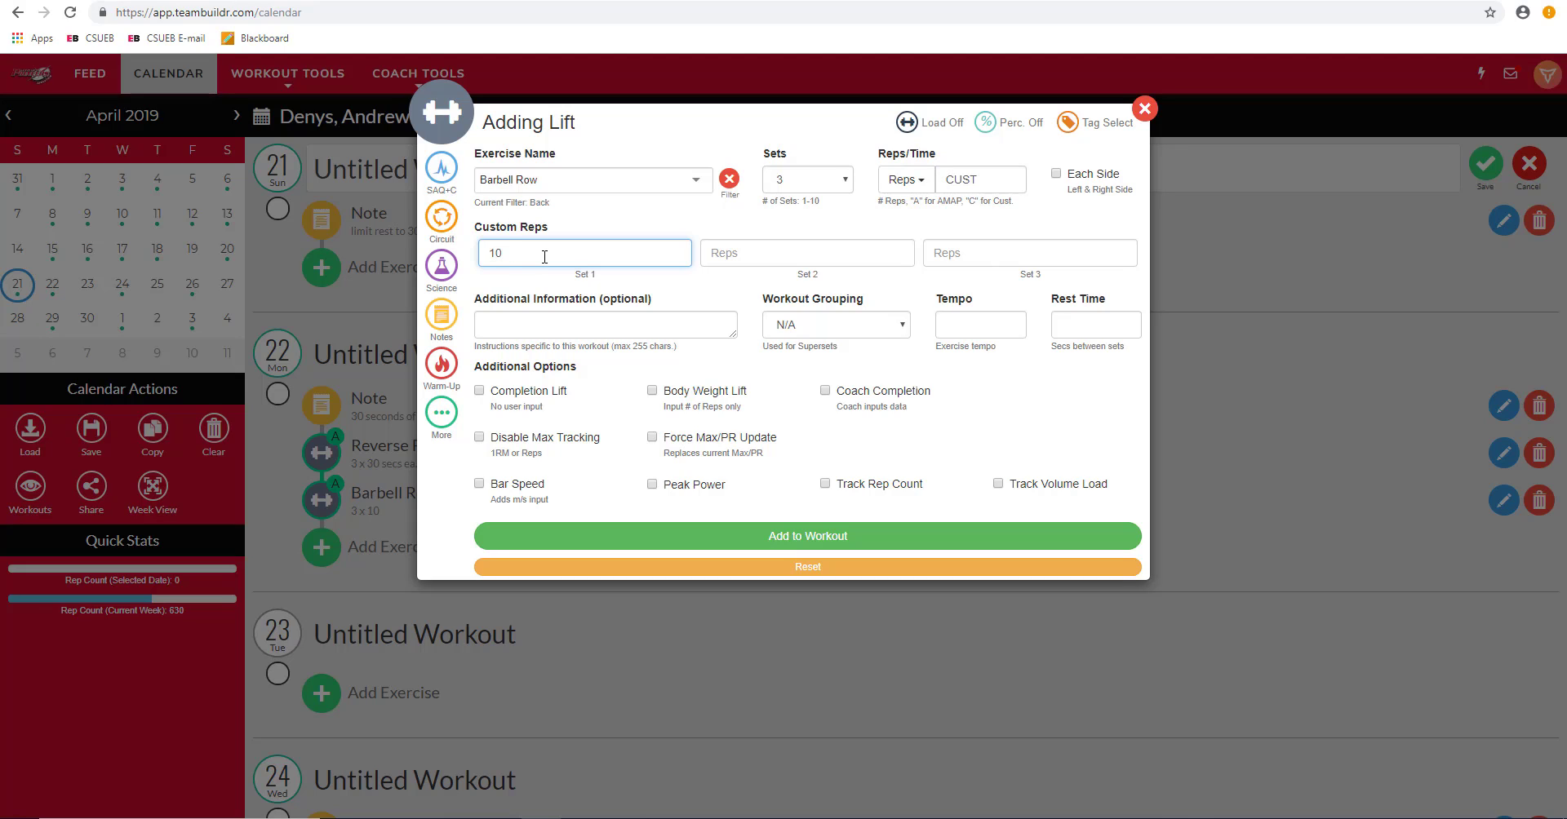
key(Tab)
text(12)
key(Tab)
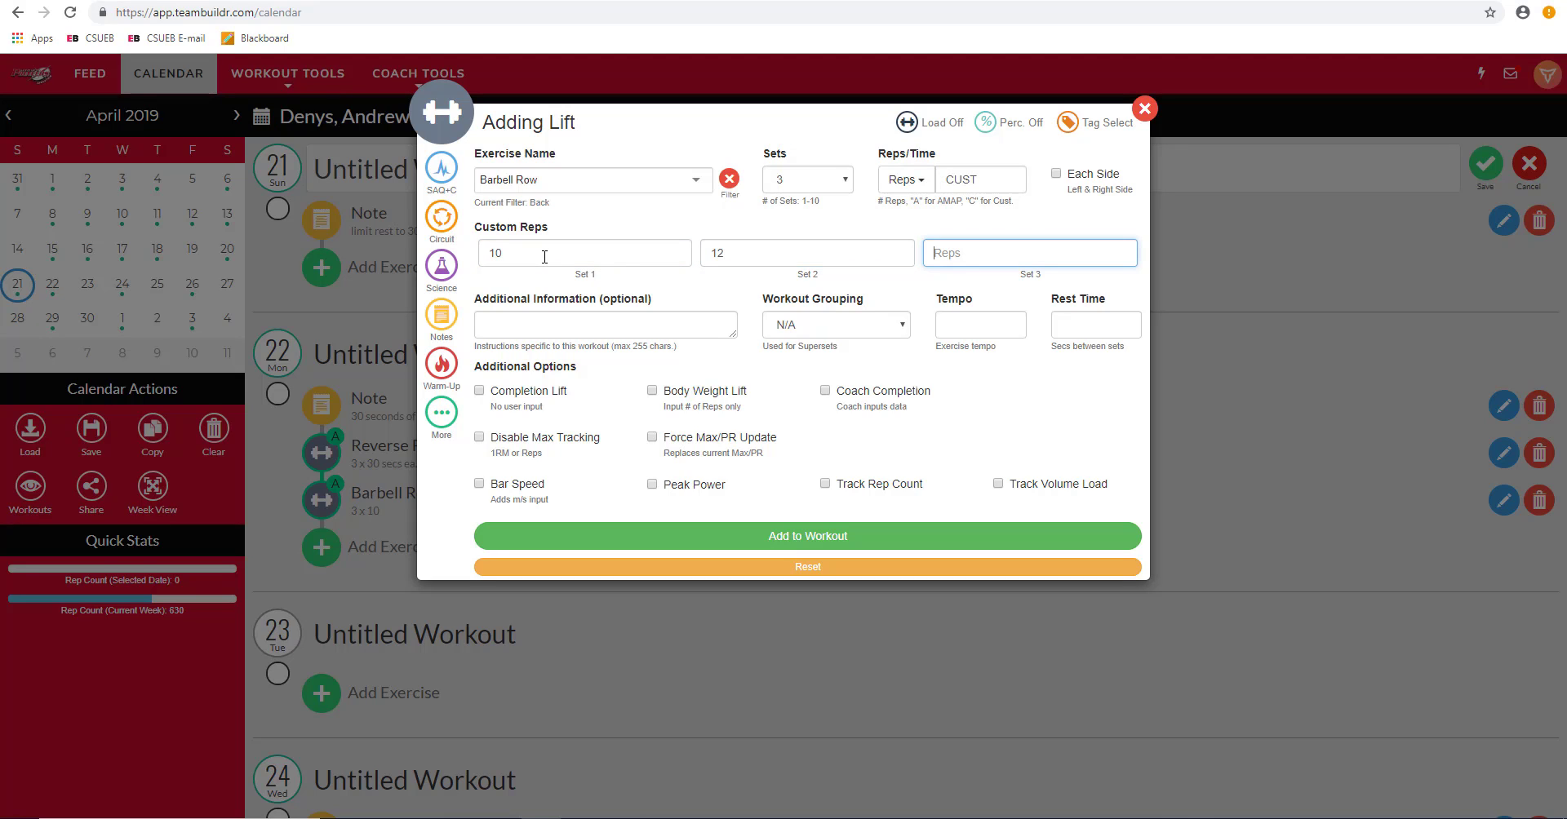
text(10)
click(849, 181)
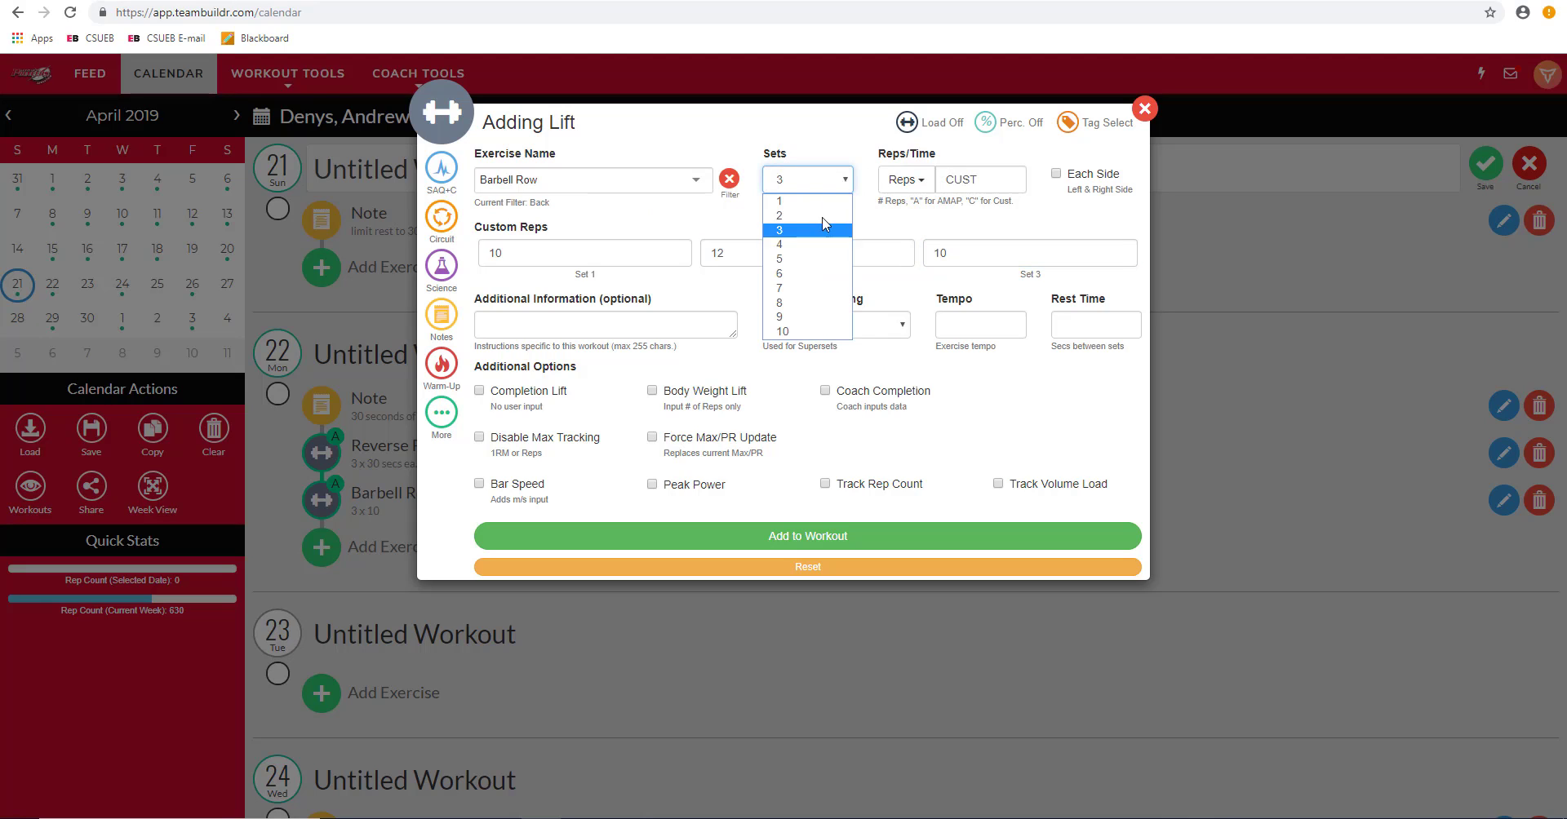
click(820, 331)
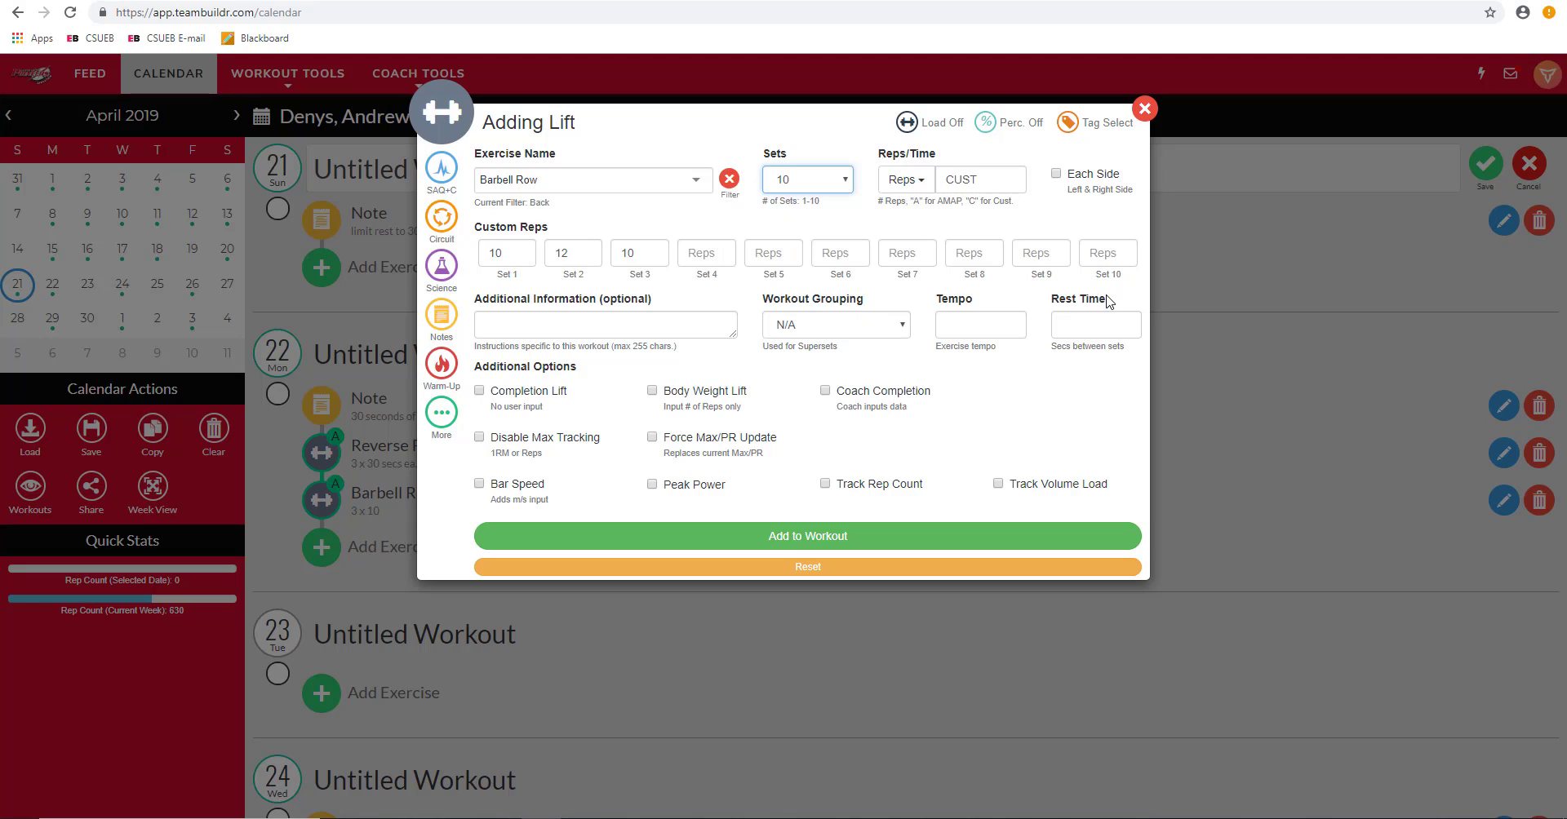
drag(999, 182, 931, 188)
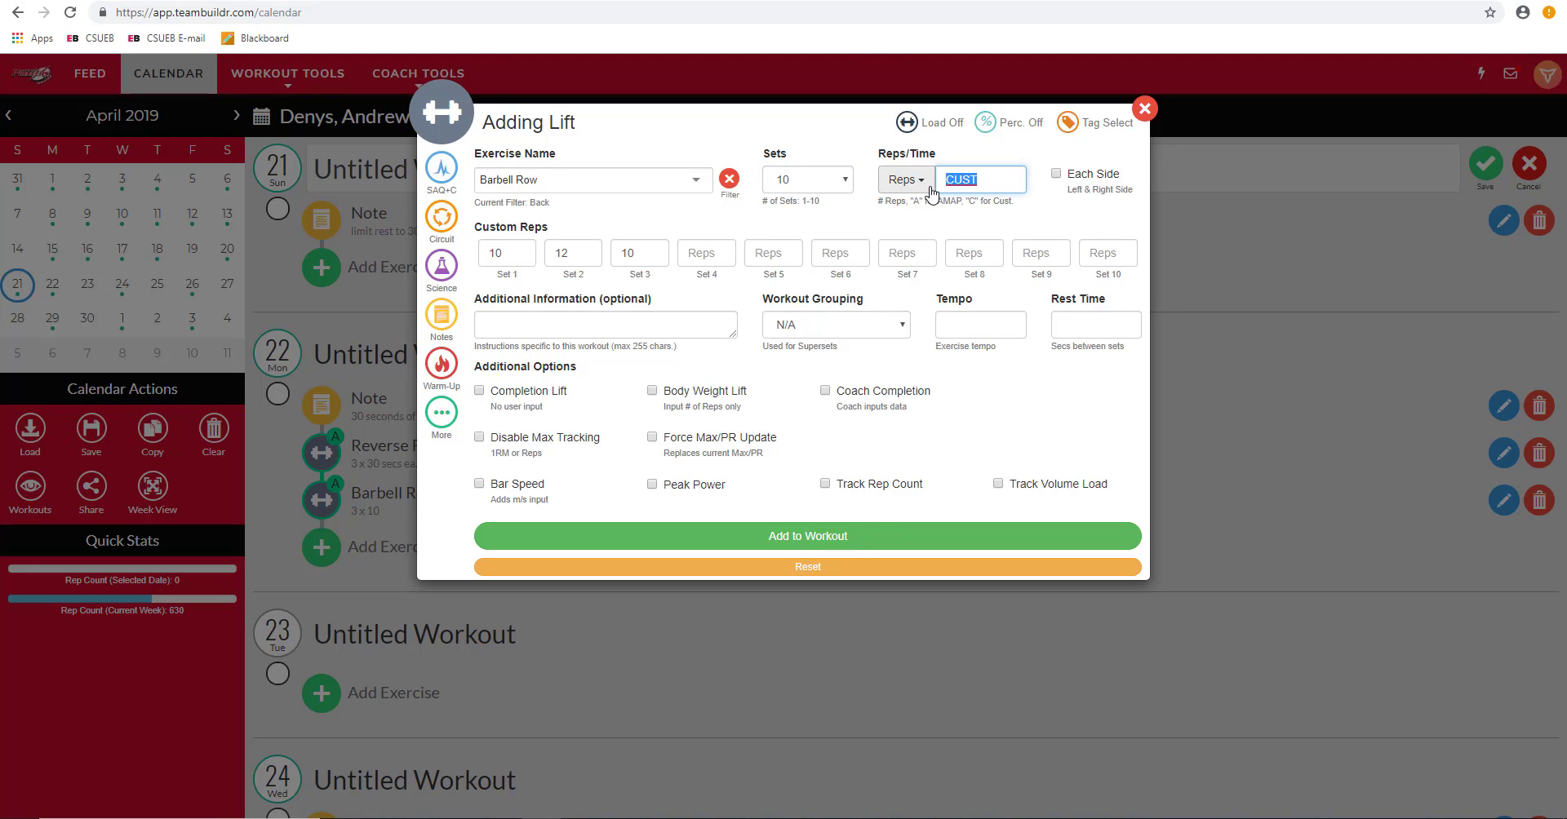
Step: Replace the custom reps with a single 10-rep value and mark the lift as each side
key(BackSpace)
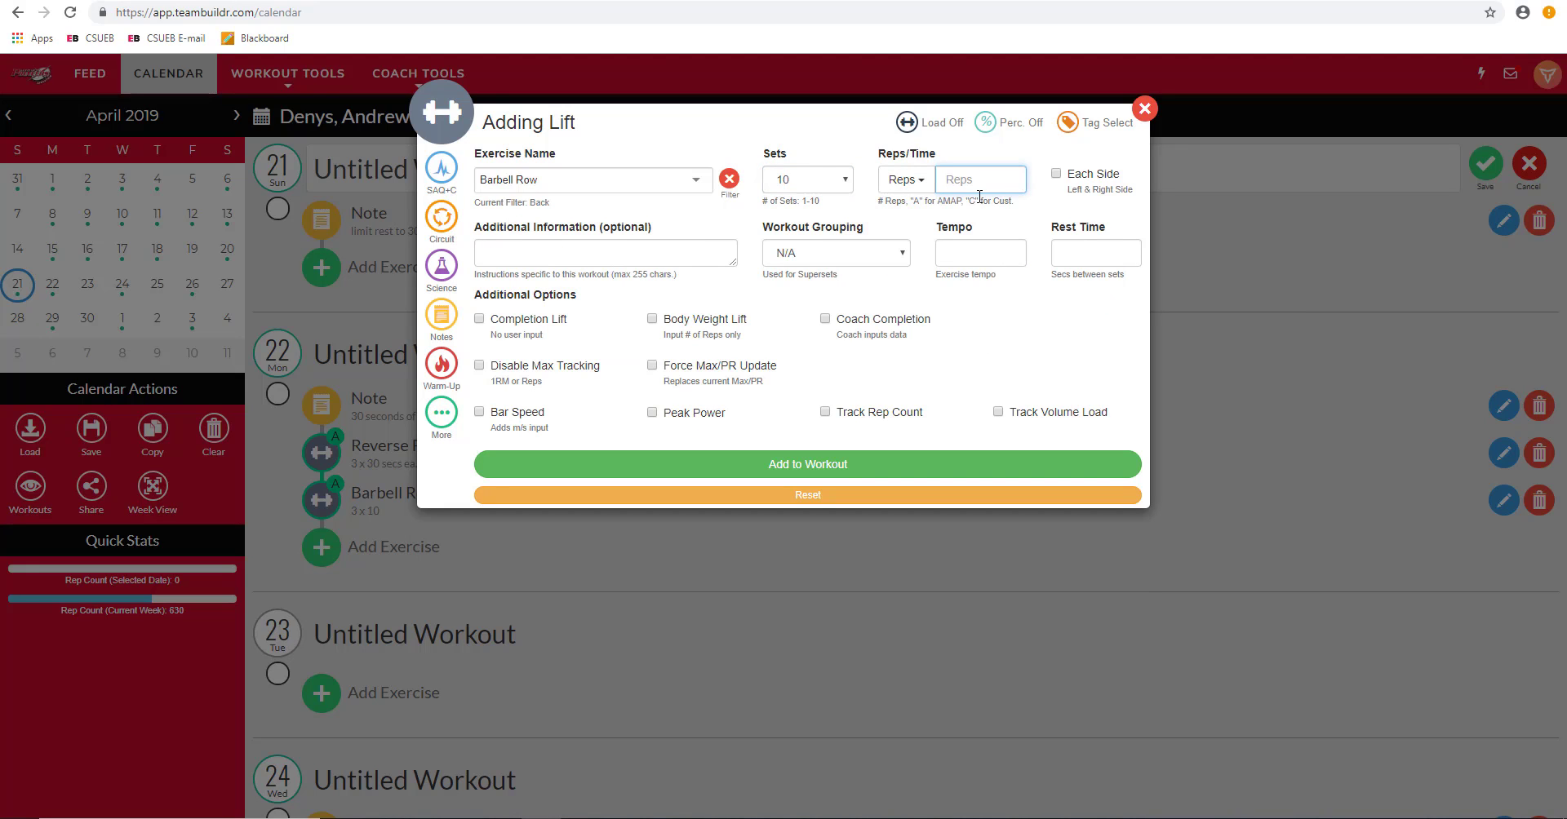
text(10)
click(1058, 175)
Step: Put the Barbell Row lift in workout grouping A
click(669, 246)
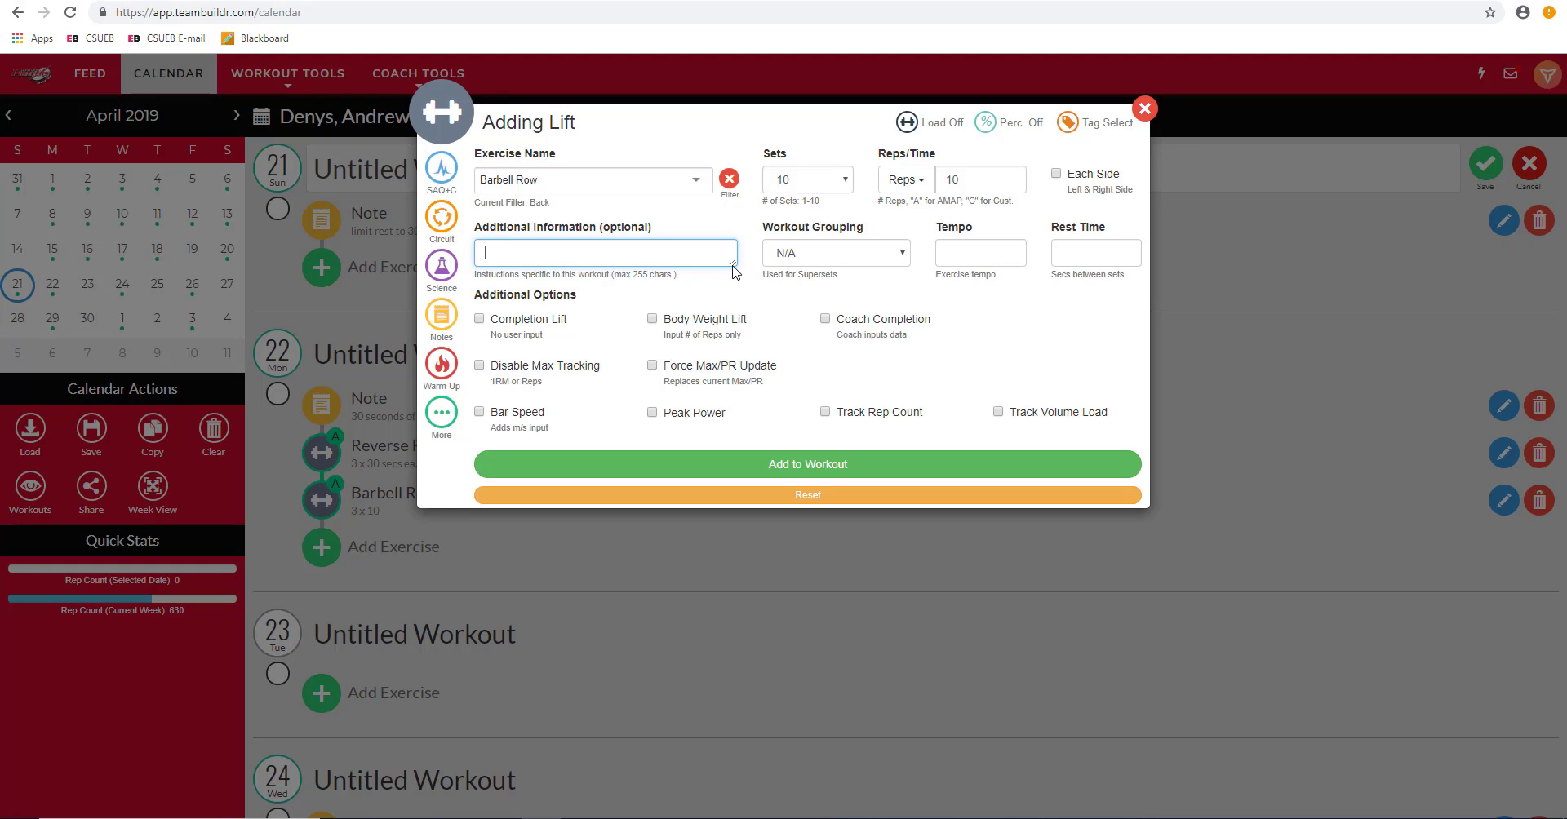
click(902, 260)
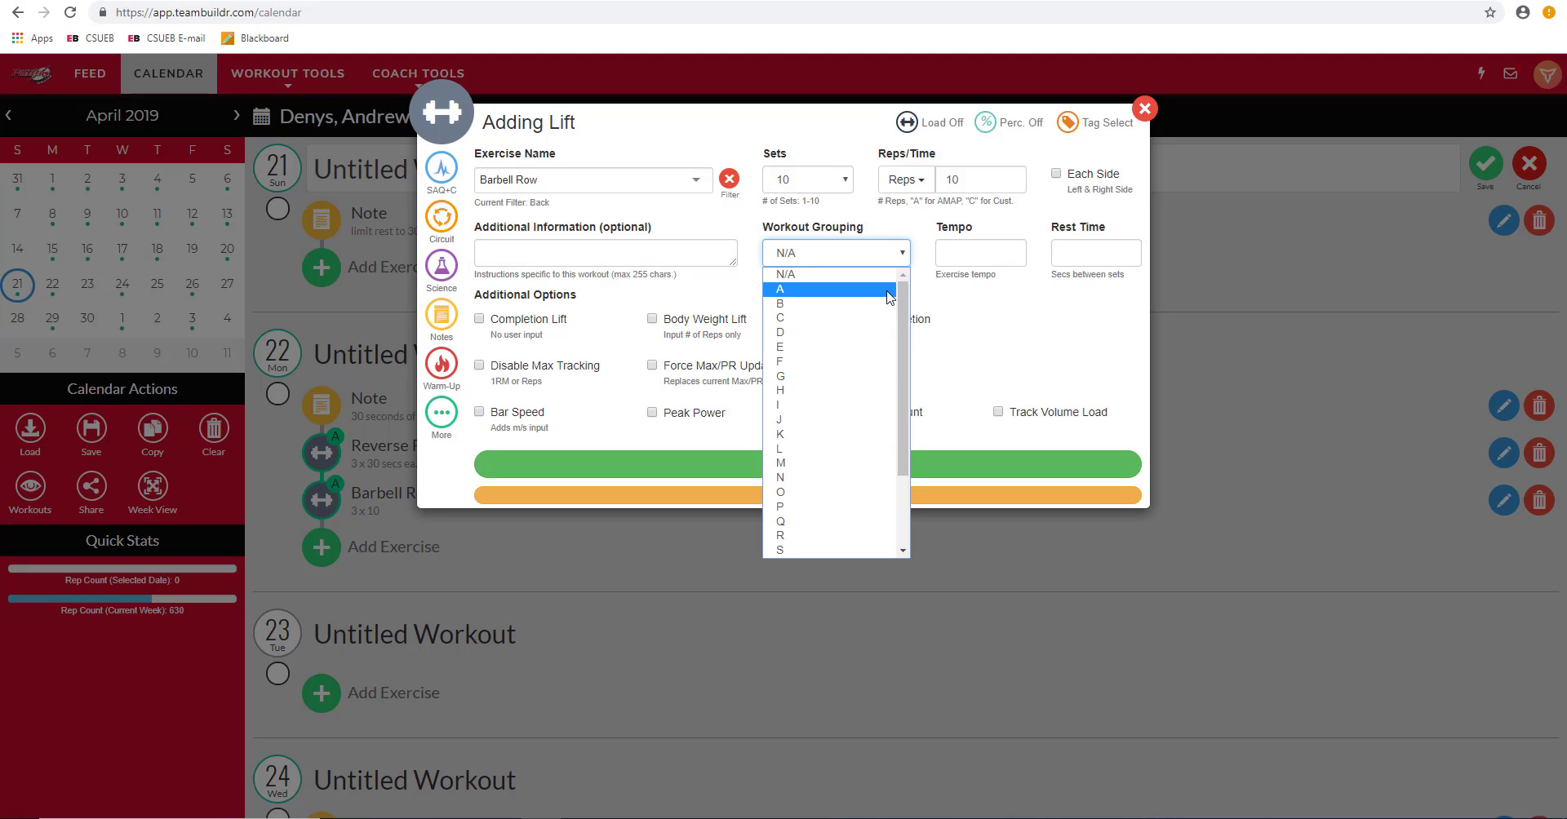
click(889, 297)
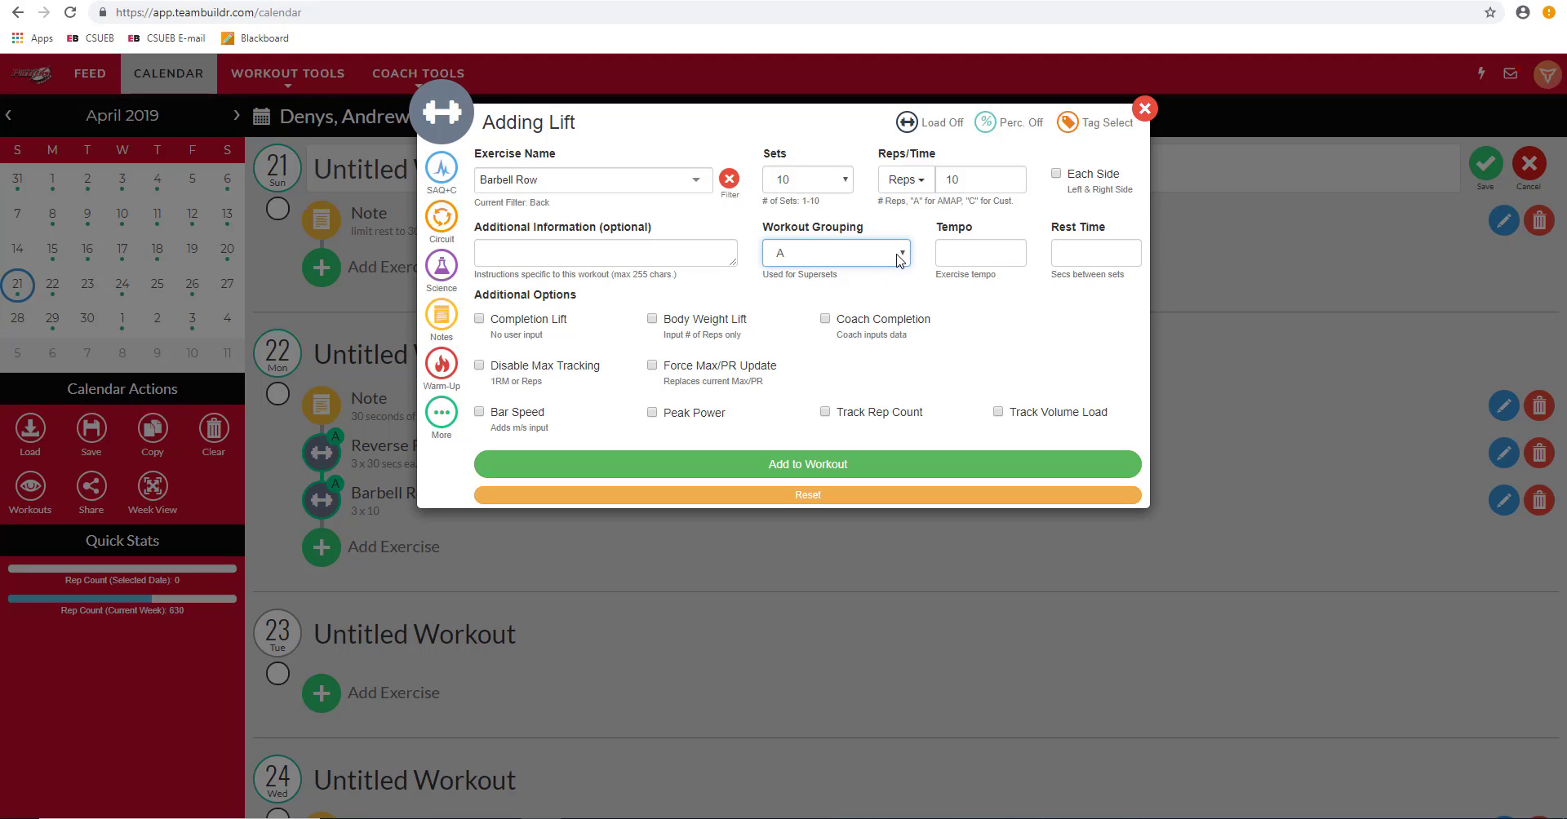
click(899, 259)
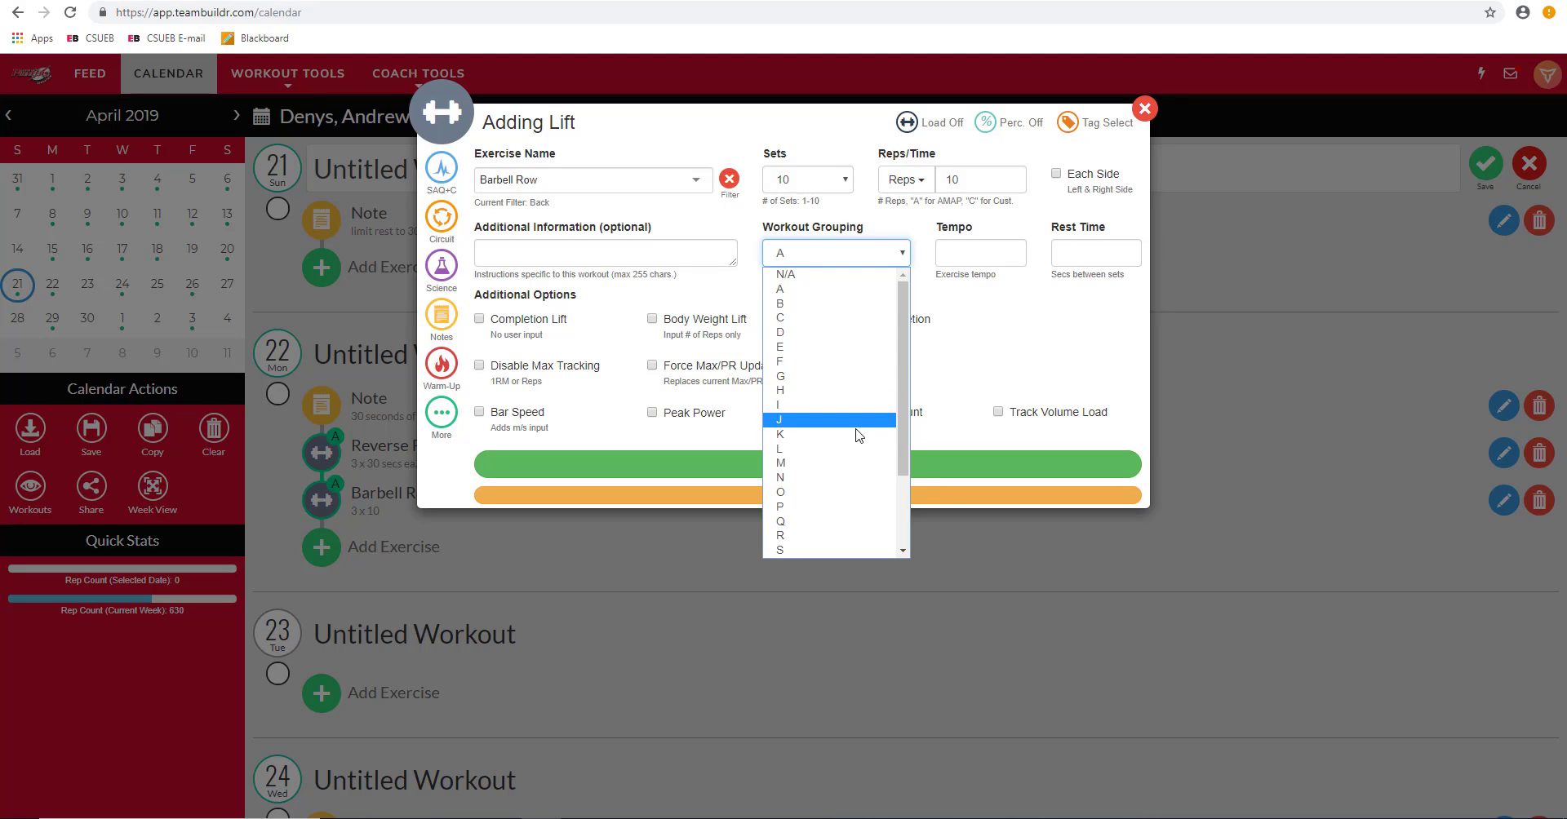
click(882, 302)
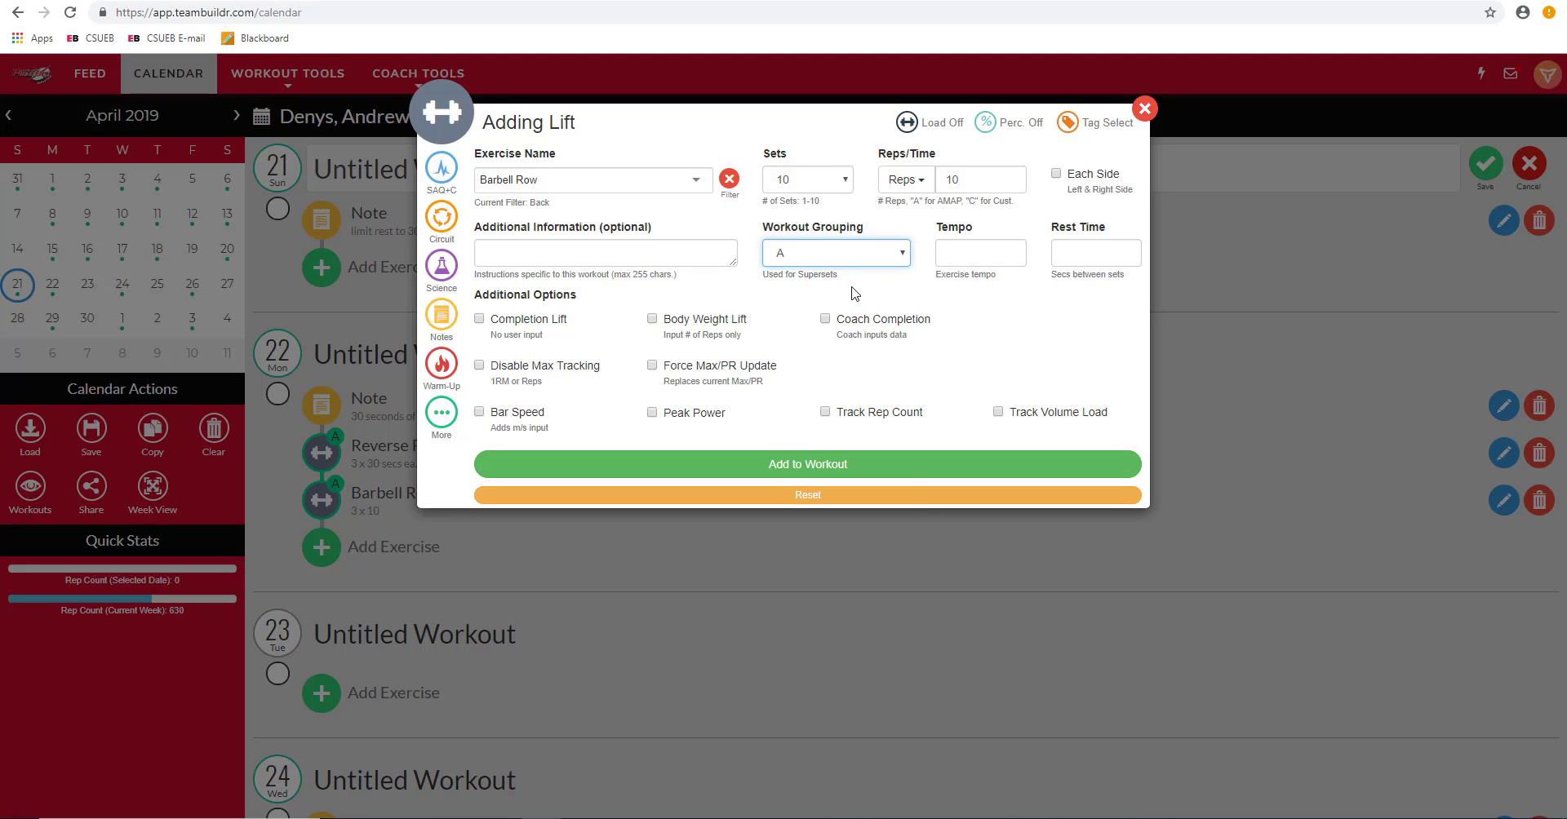
Step: Switch Barbell Row from 10 reps to Time at 60 seconds per set and enable Force Max/PR Update
click(964, 261)
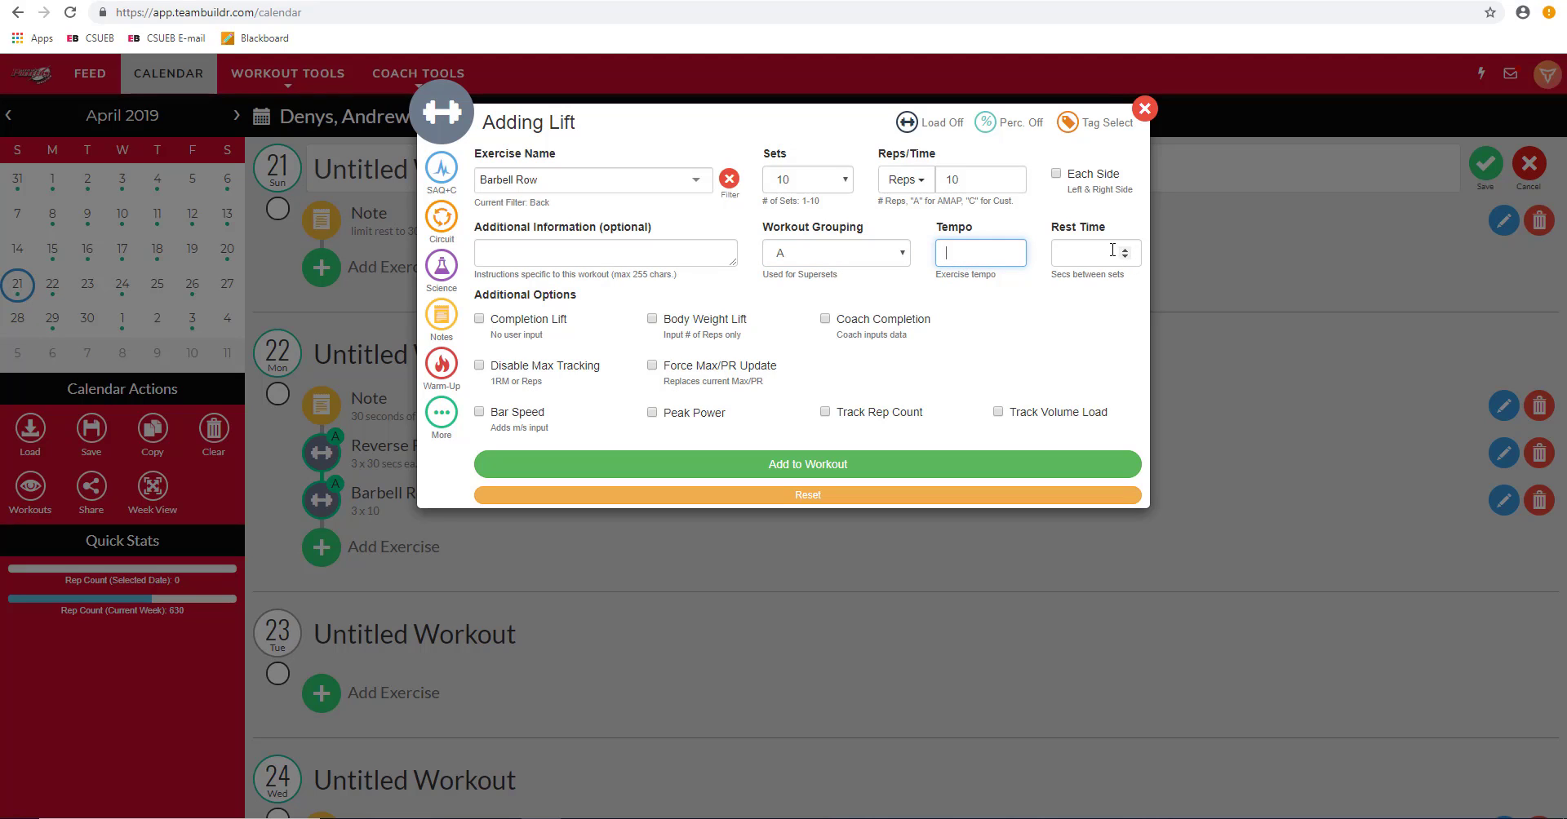
click(1112, 251)
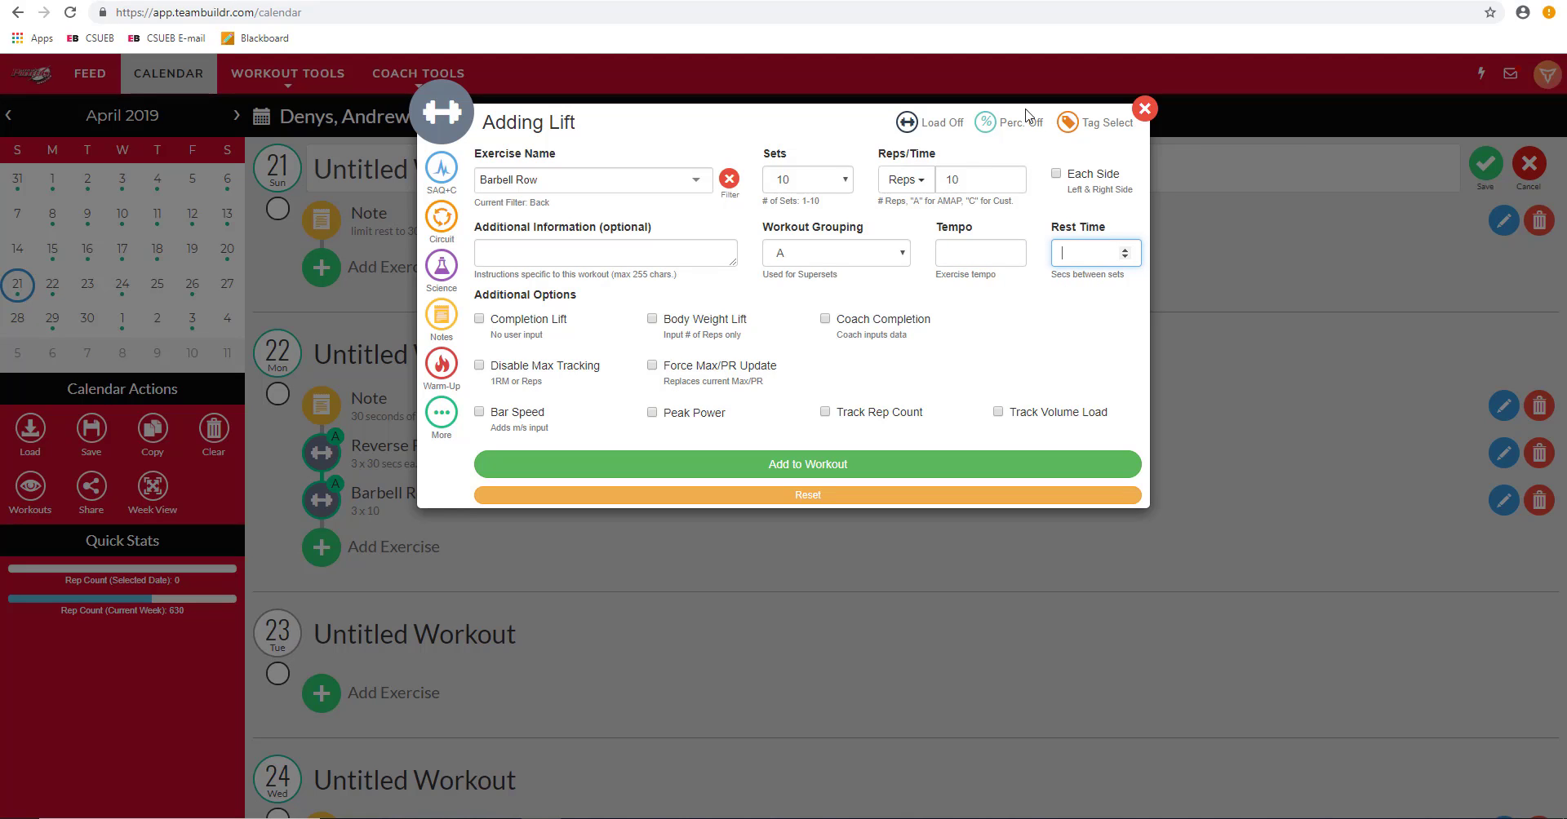
click(923, 181)
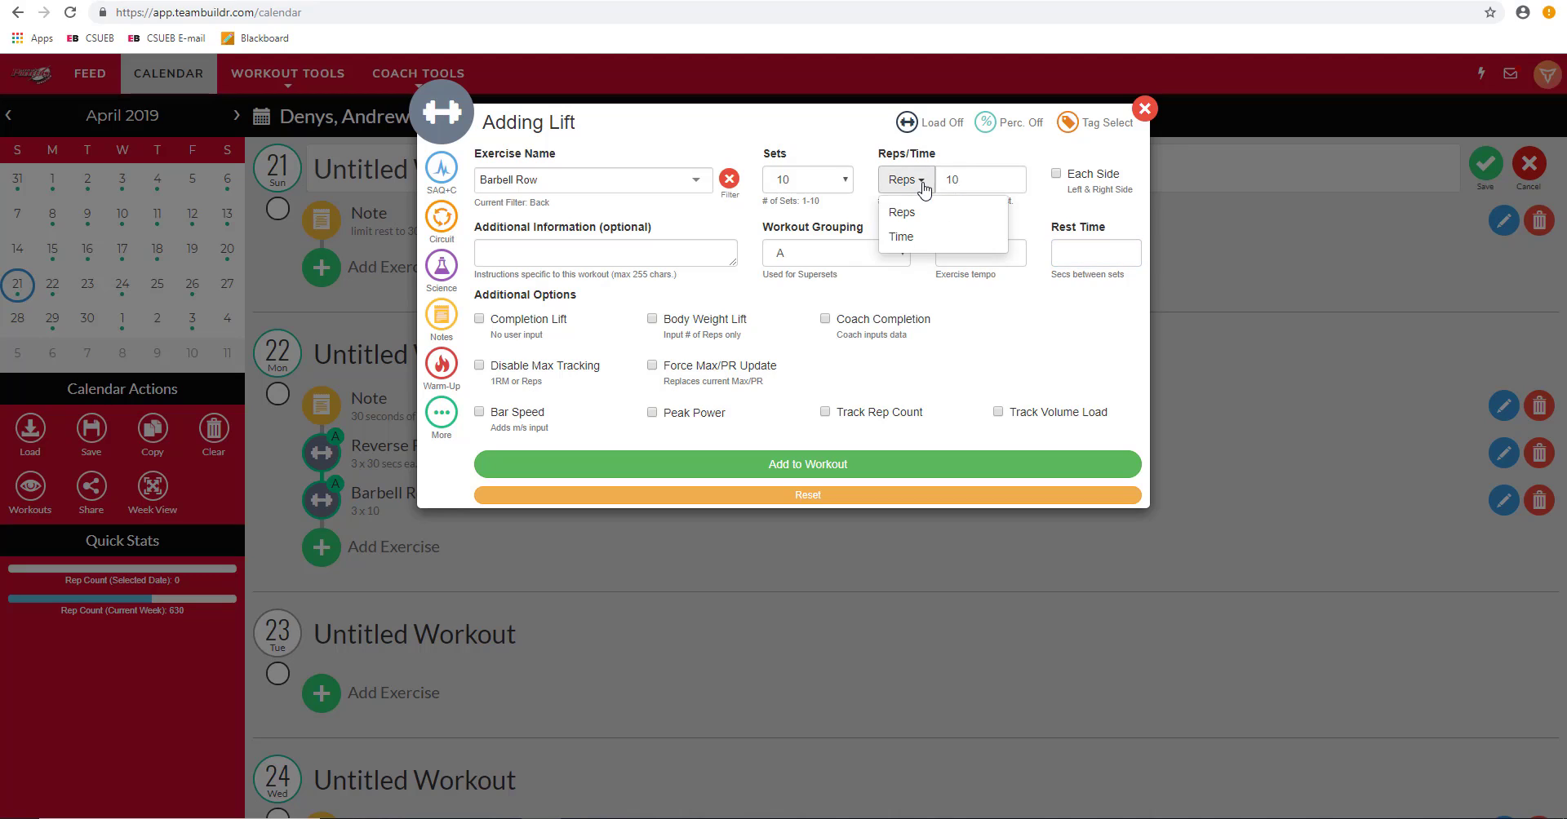
click(919, 238)
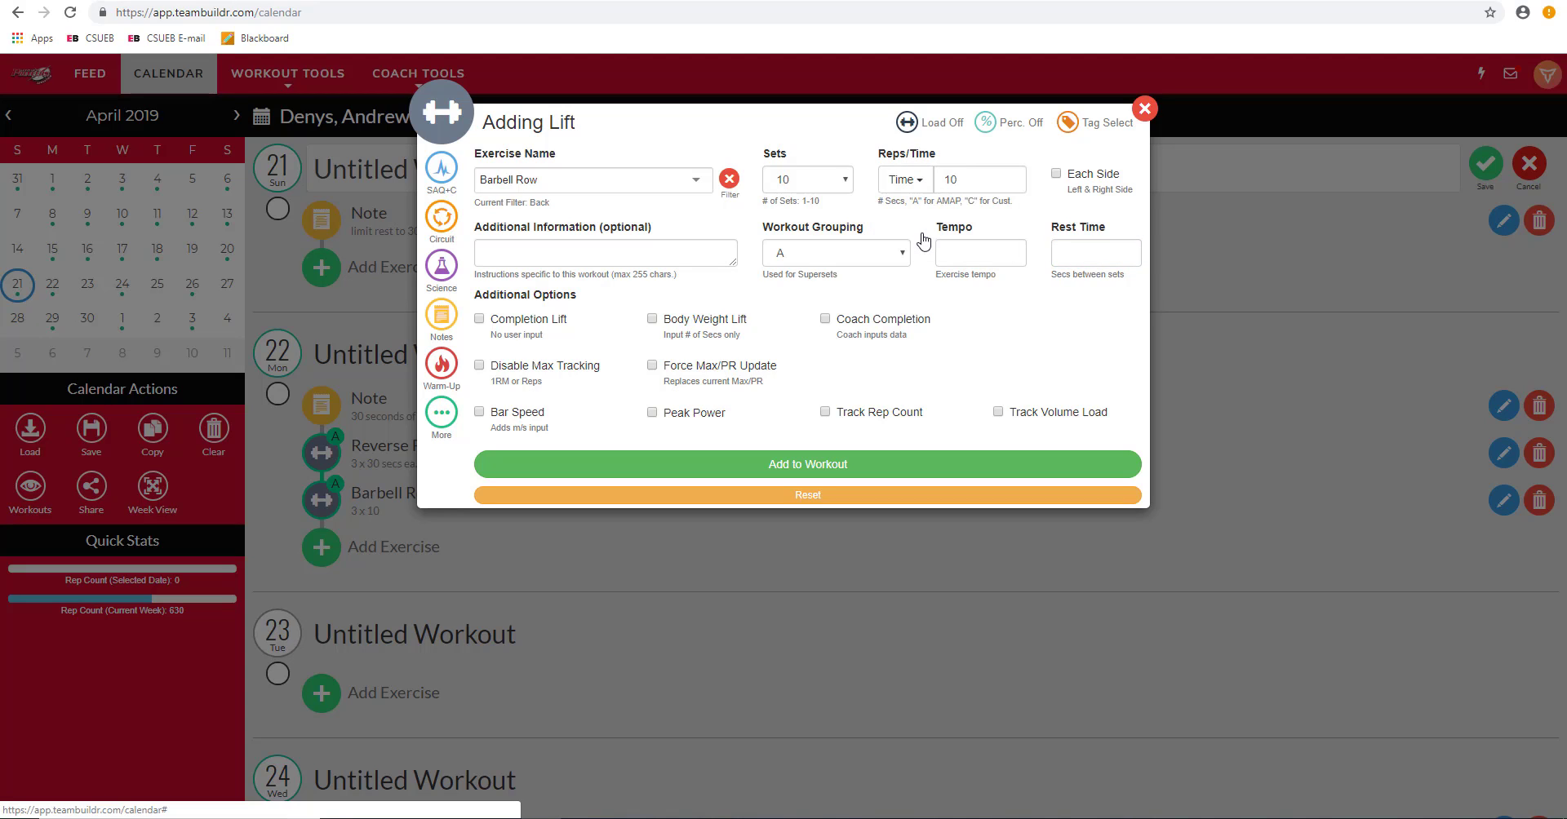
double_click(947, 179)
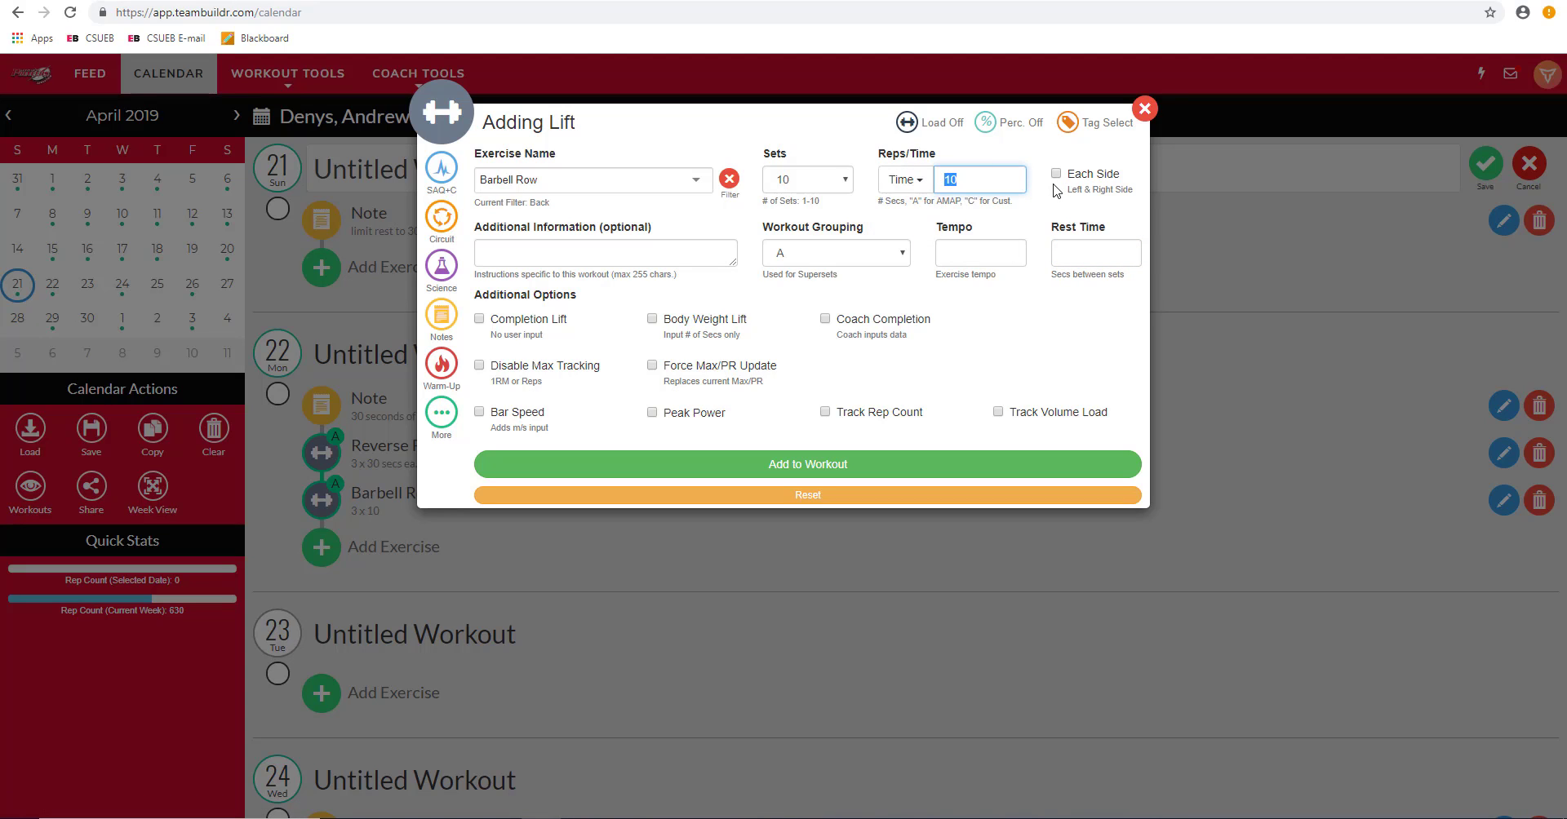
text(60)
double_click(954, 186)
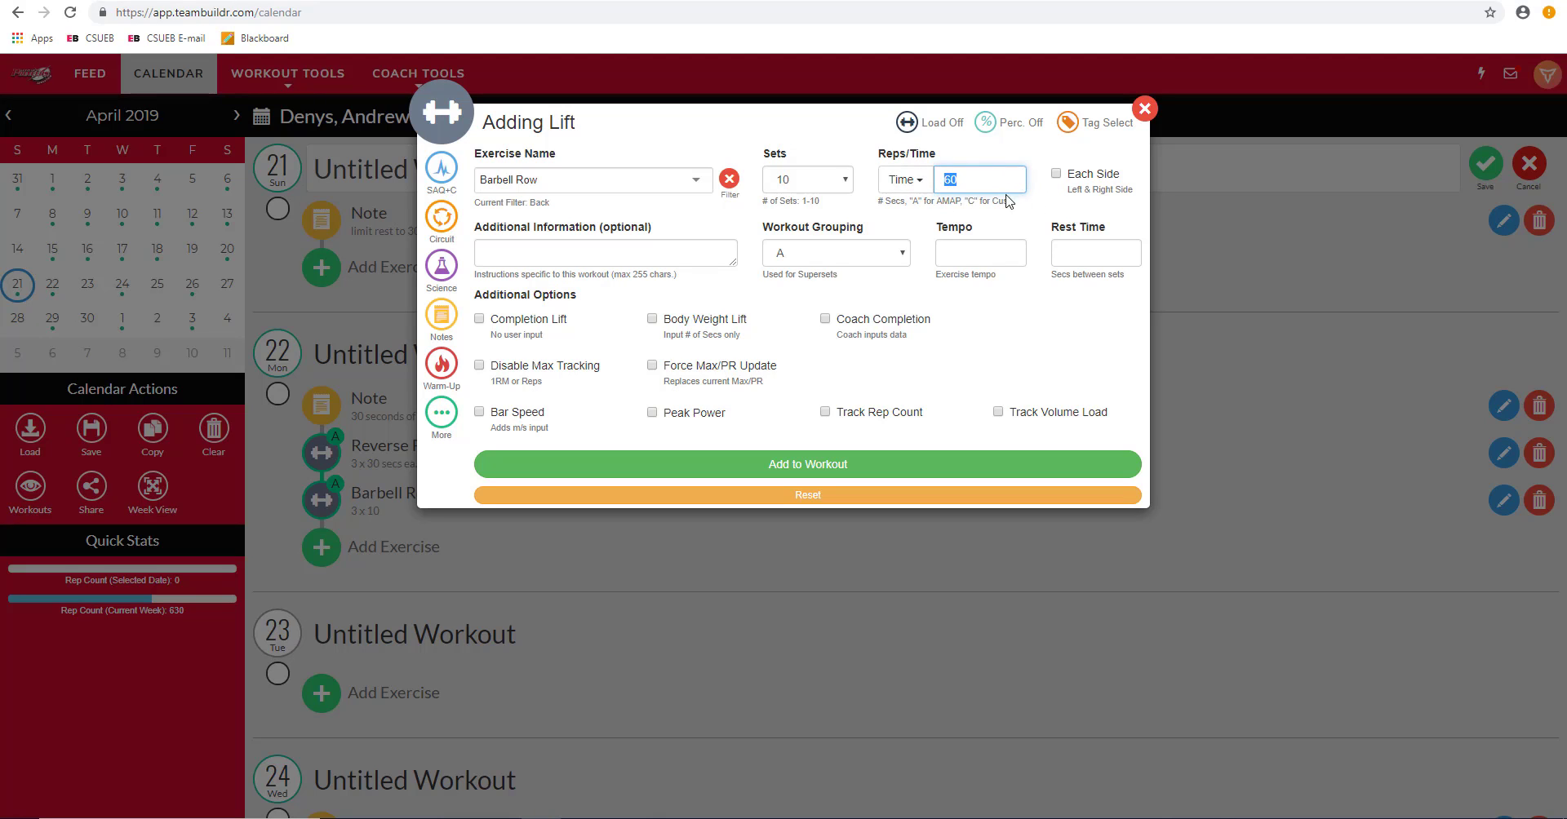
click(1069, 341)
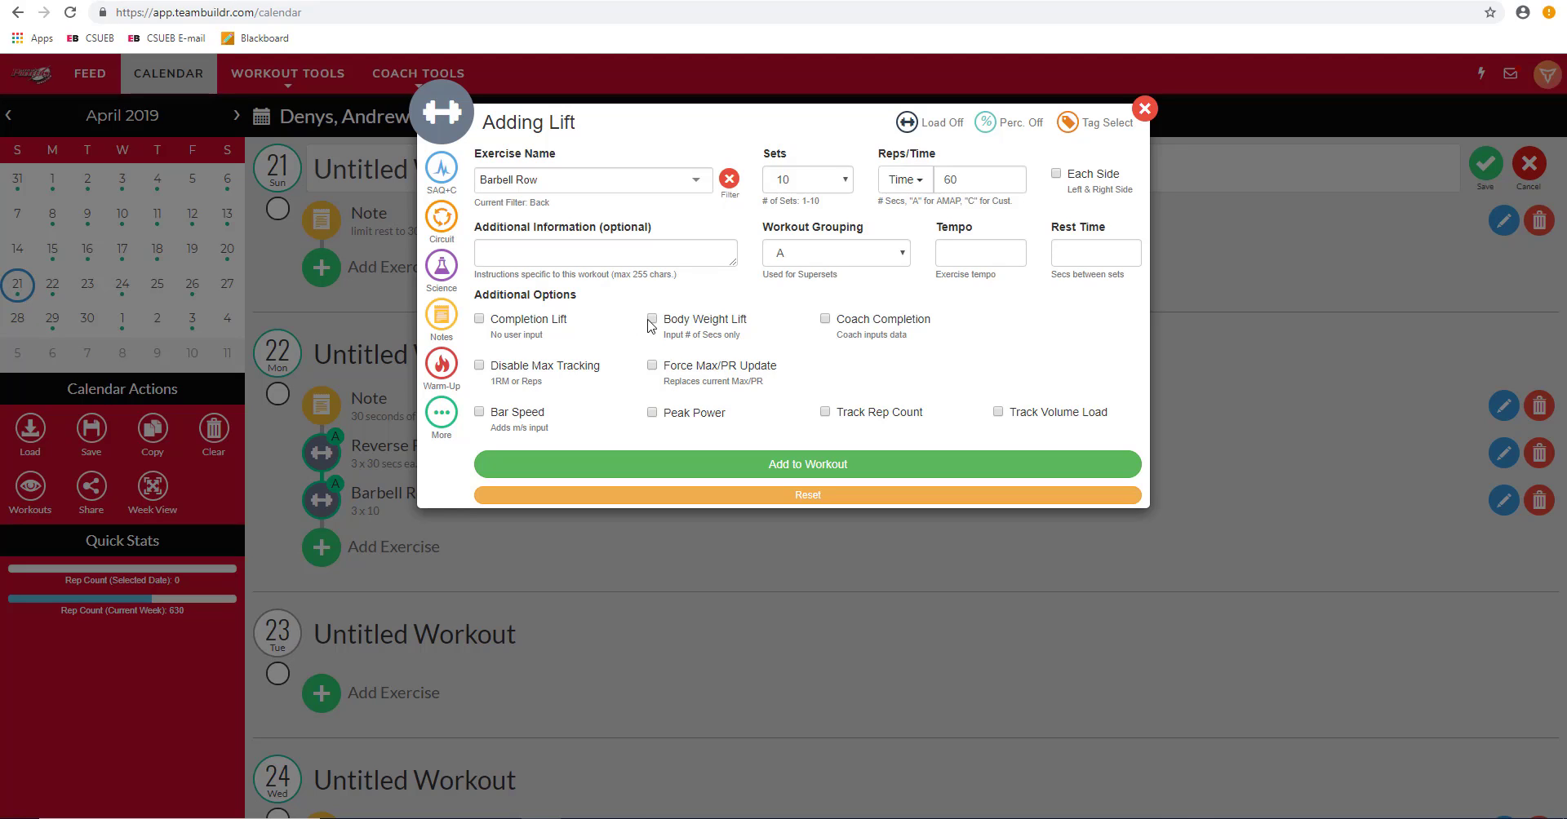
click(652, 366)
Step: Try 65/70/75 set percentages, reduce Barbell Row to 3 sets, then switch percentages back off
click(986, 124)
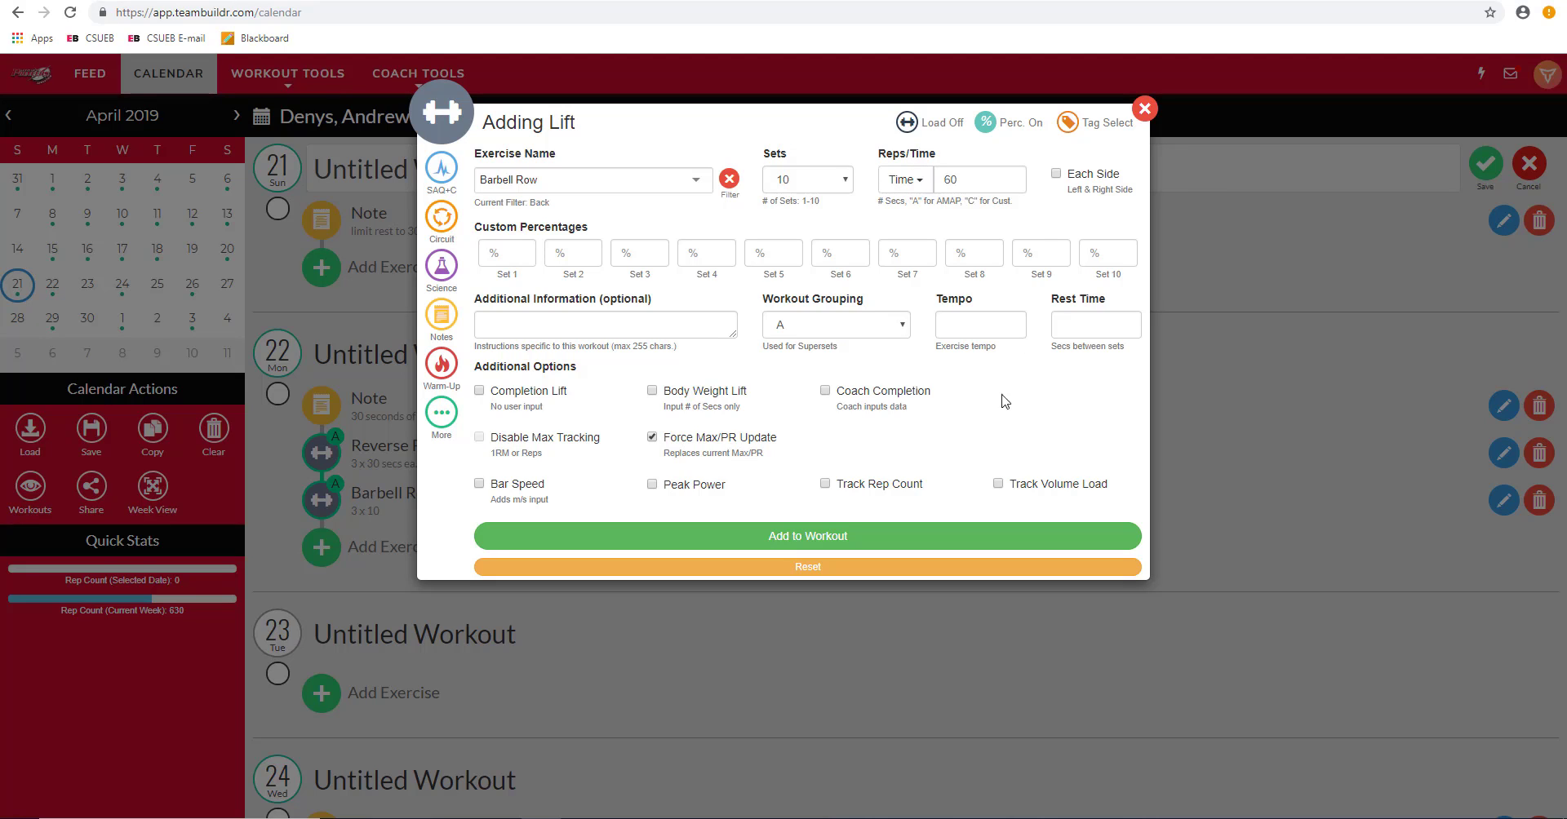
click(510, 258)
text(65)
click(572, 253)
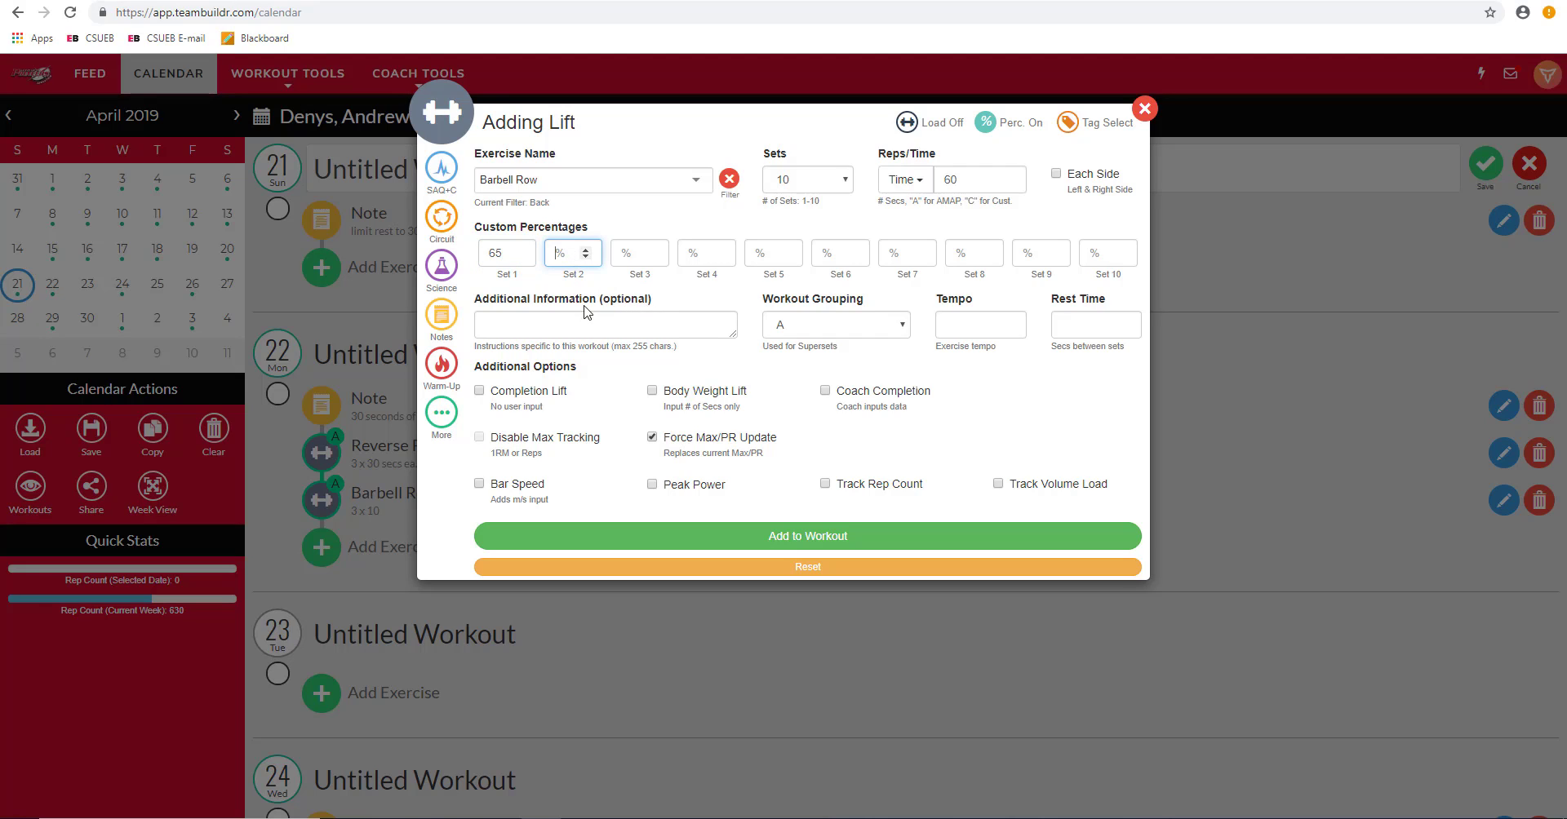
click(844, 186)
click(818, 231)
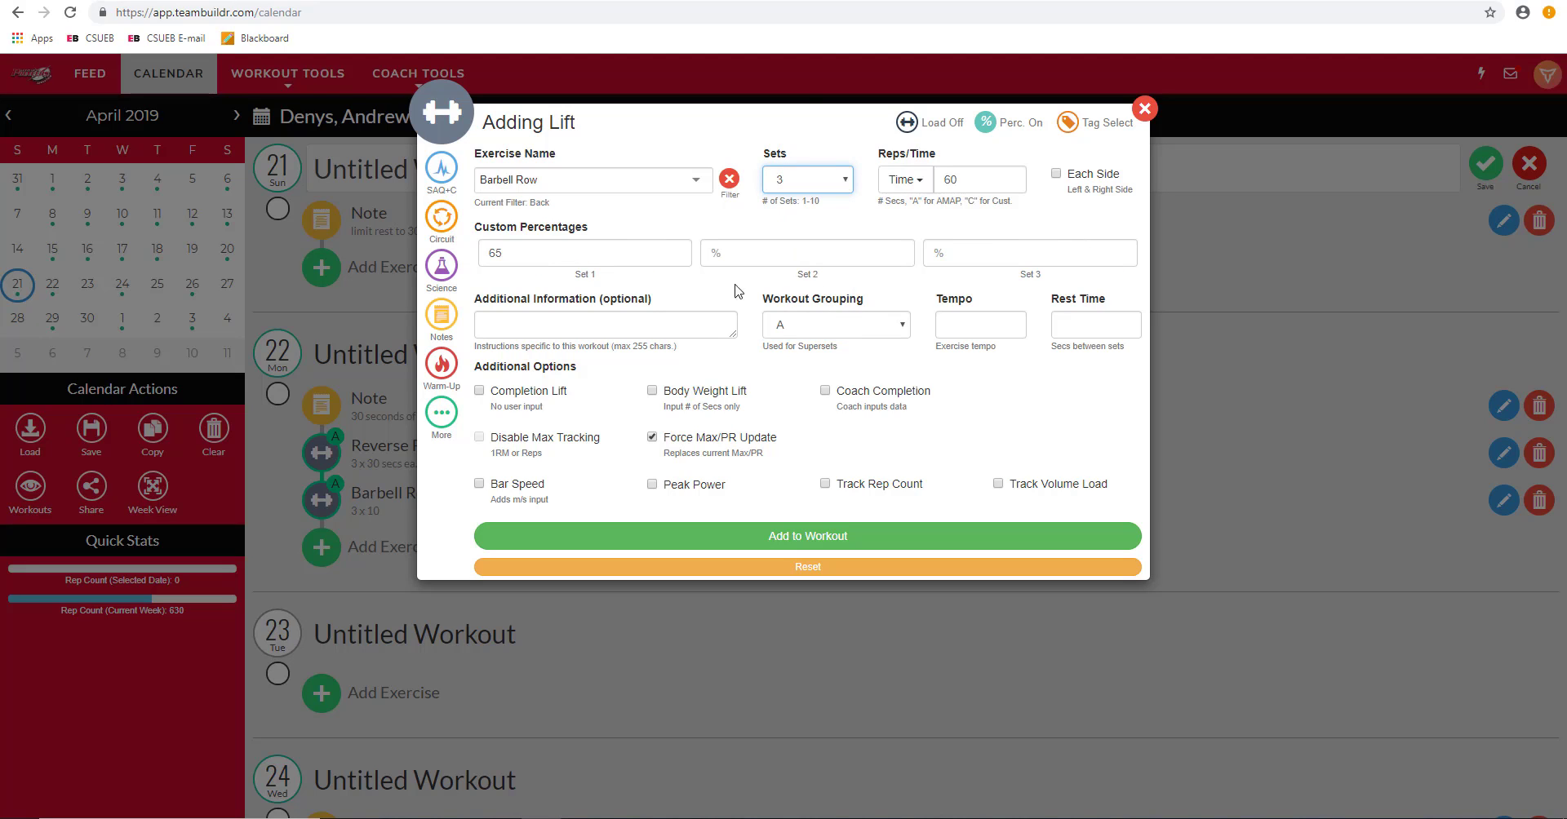
click(825, 242)
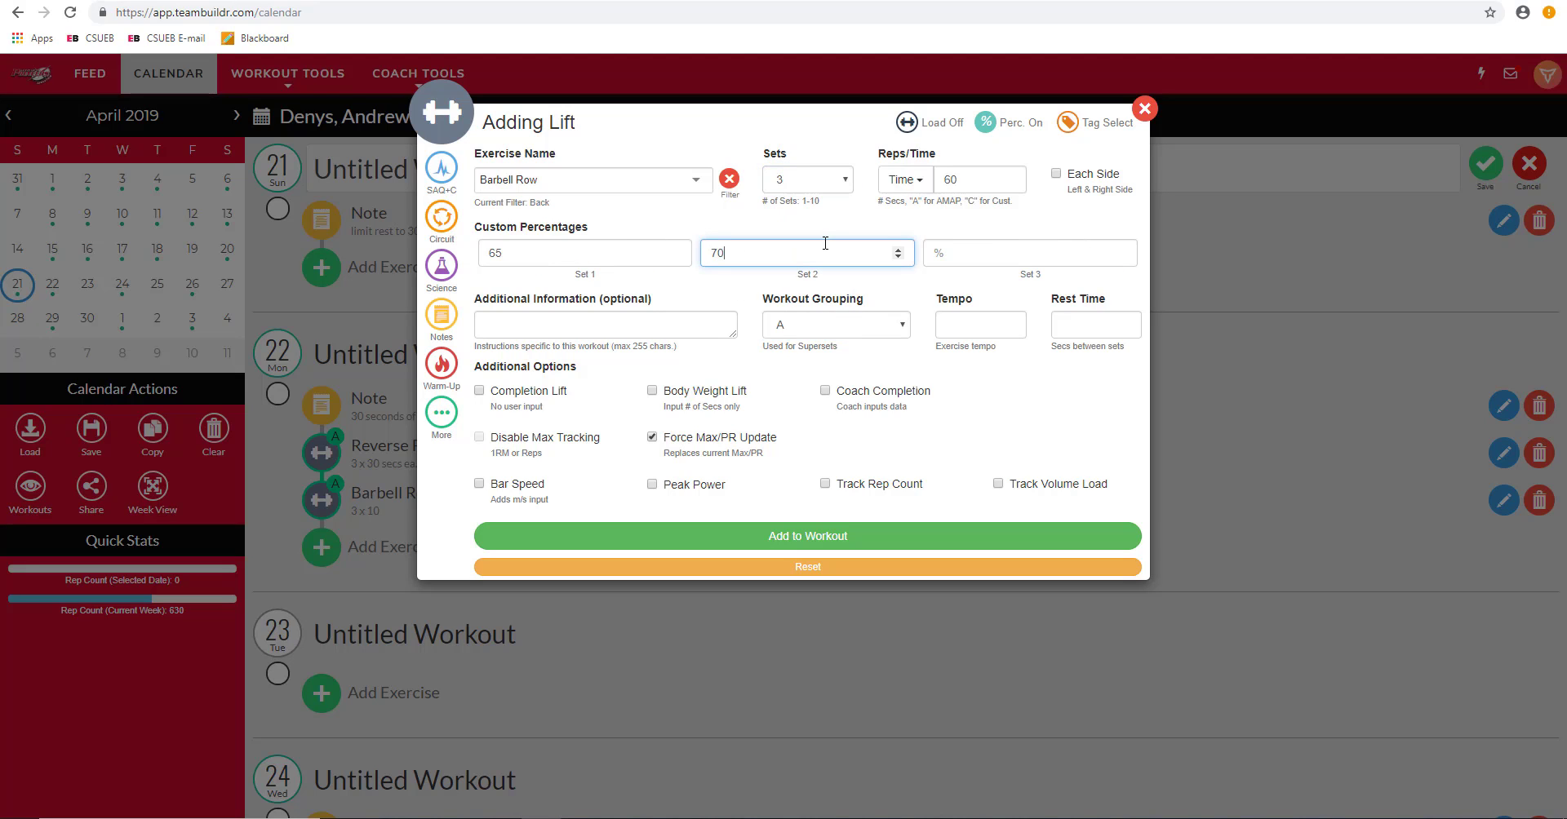
key(Tab)
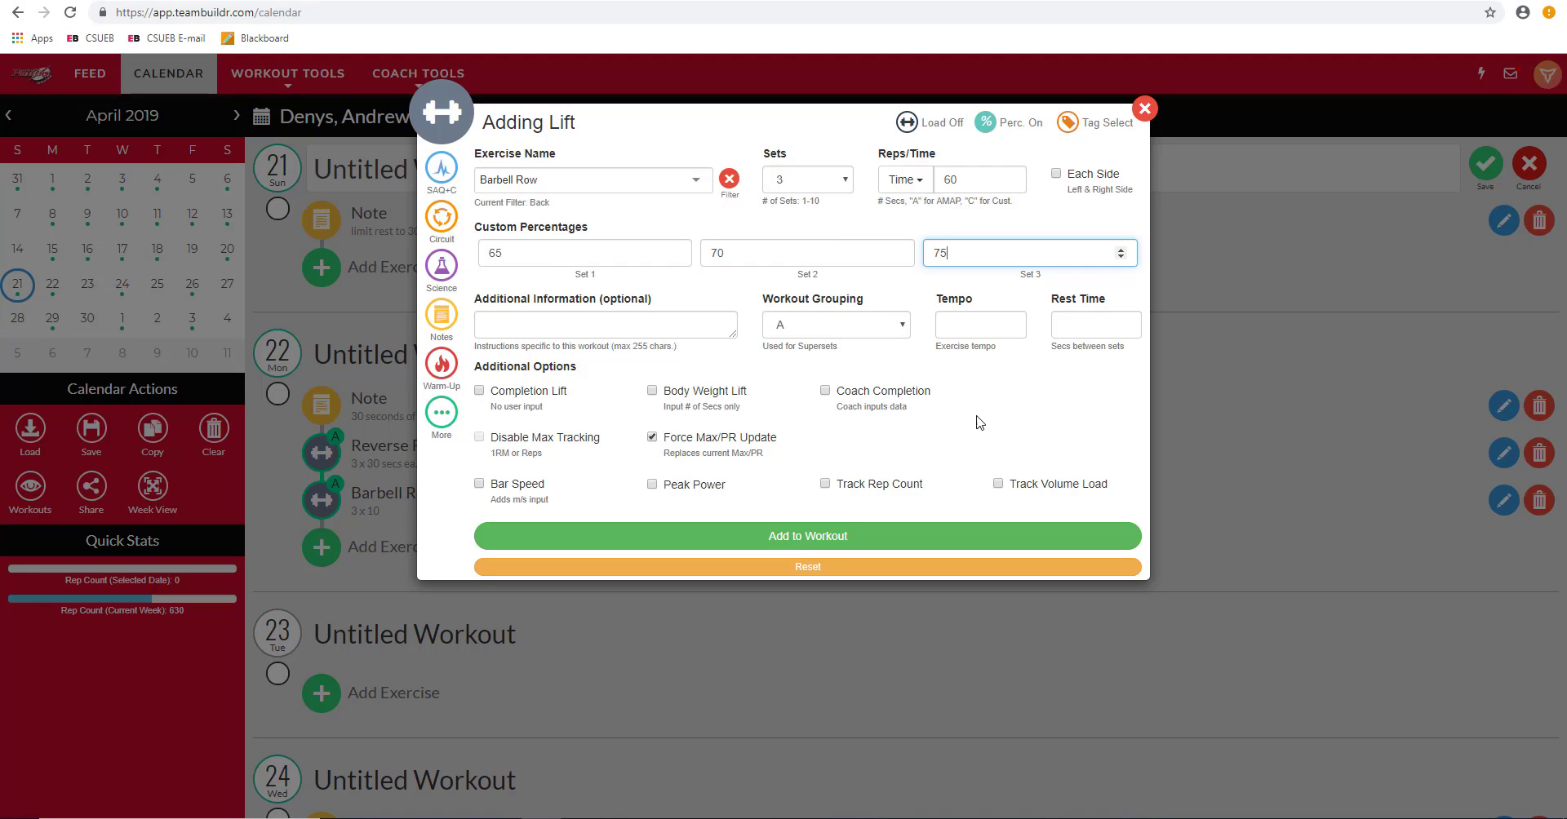
click(964, 376)
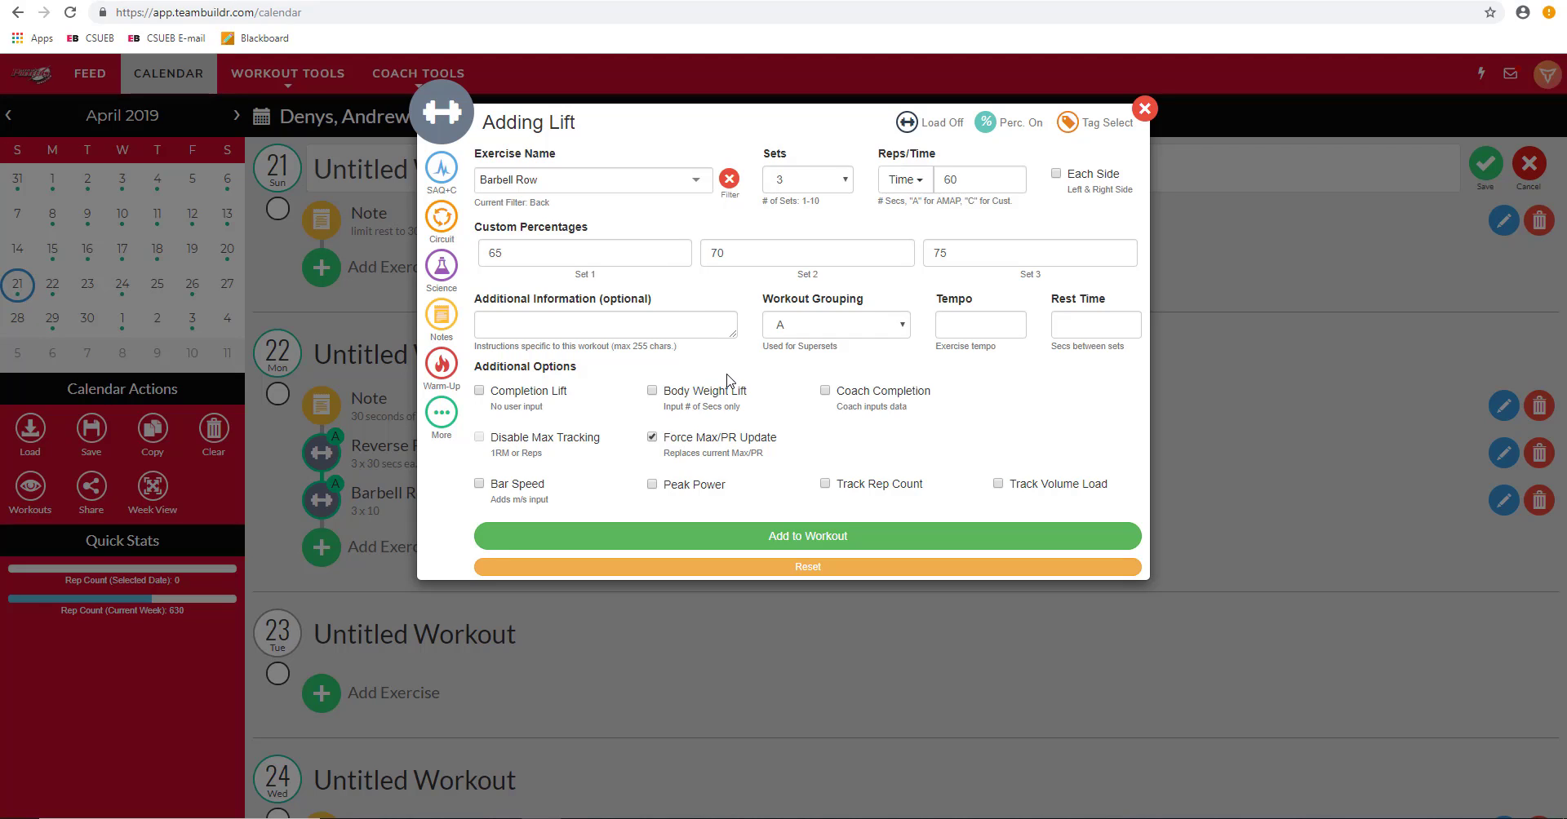
click(986, 122)
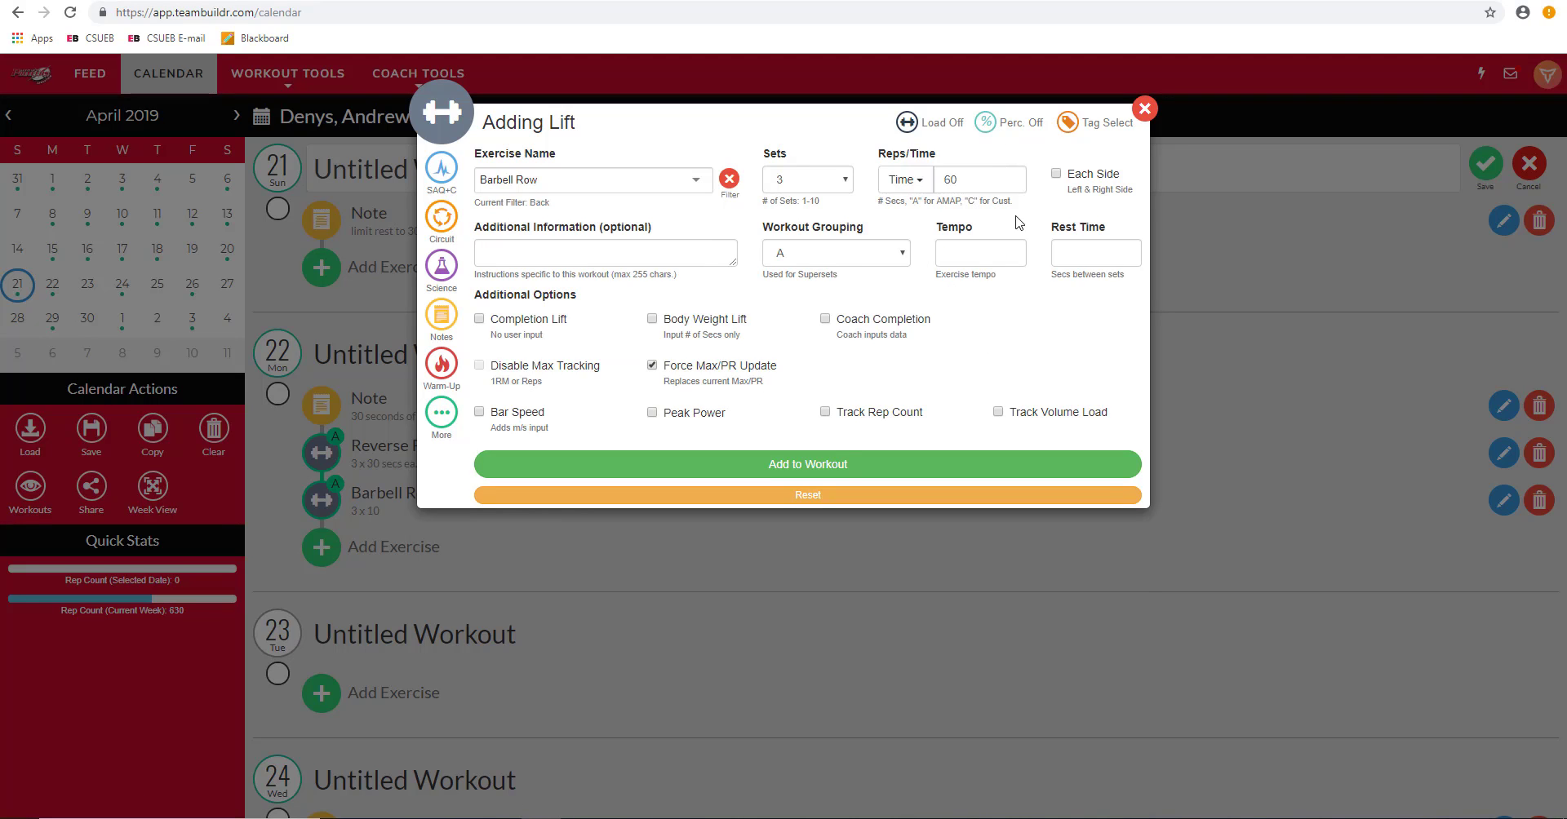
Step: Track rep count and volume load, and add Barbell Row 3 × 60 secs to April 21
click(825, 413)
click(998, 413)
click(908, 463)
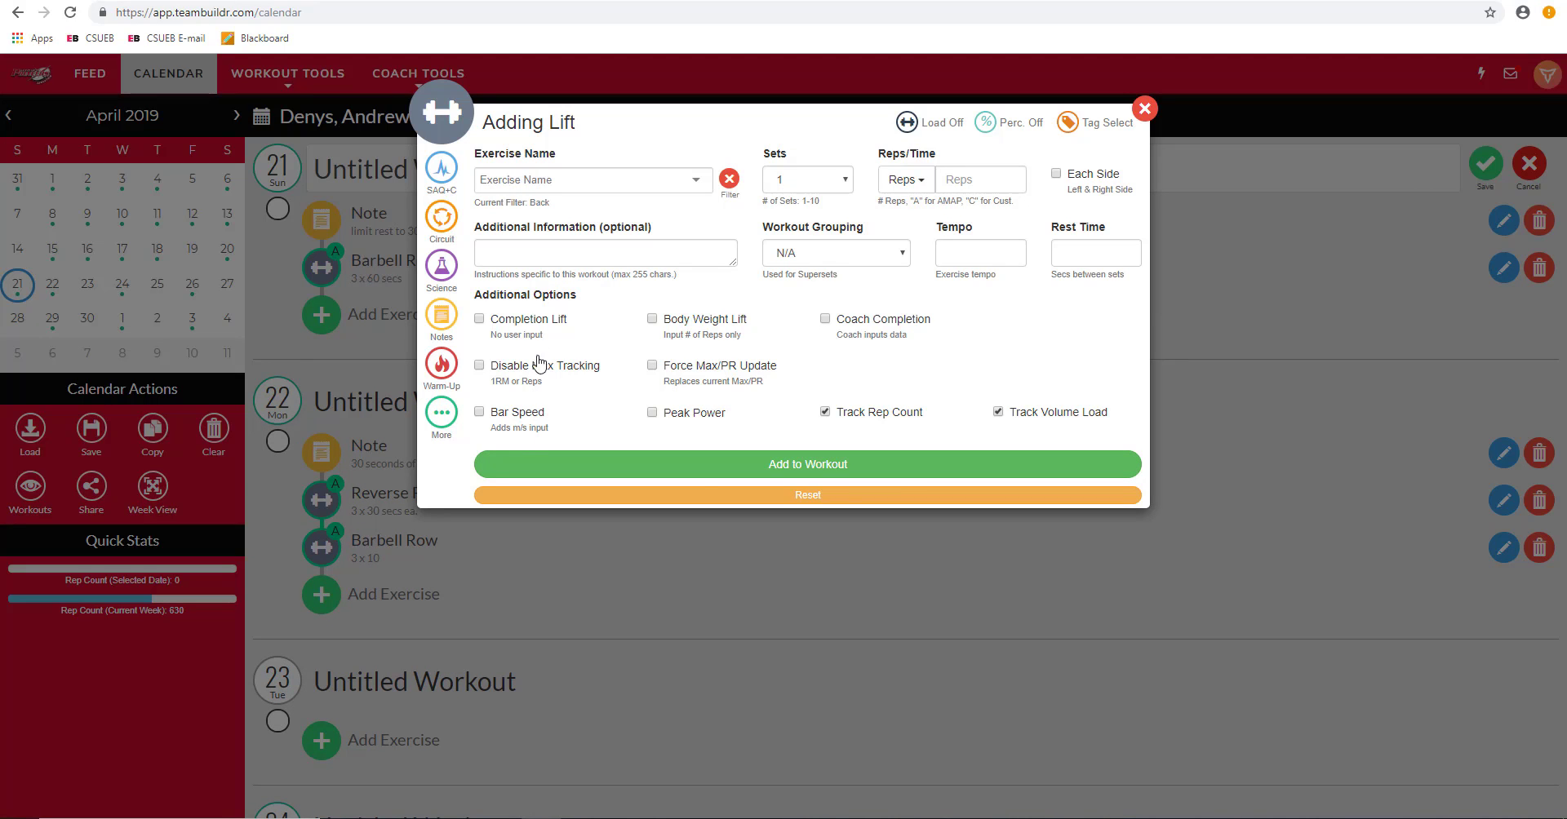
Step: Clear the Back exercise filter on the fresh lift form
click(668, 192)
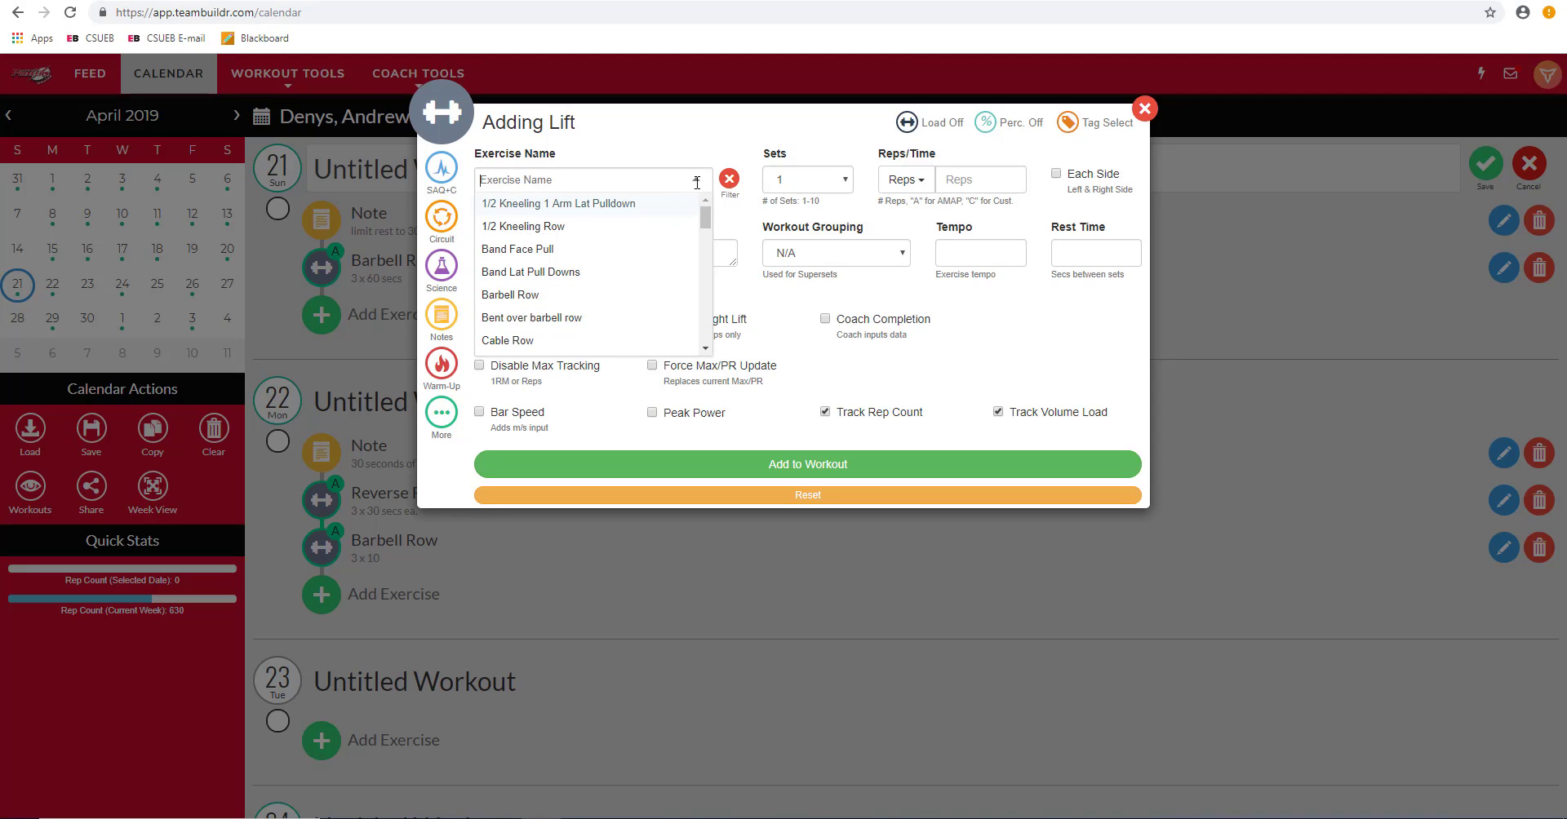
click(737, 203)
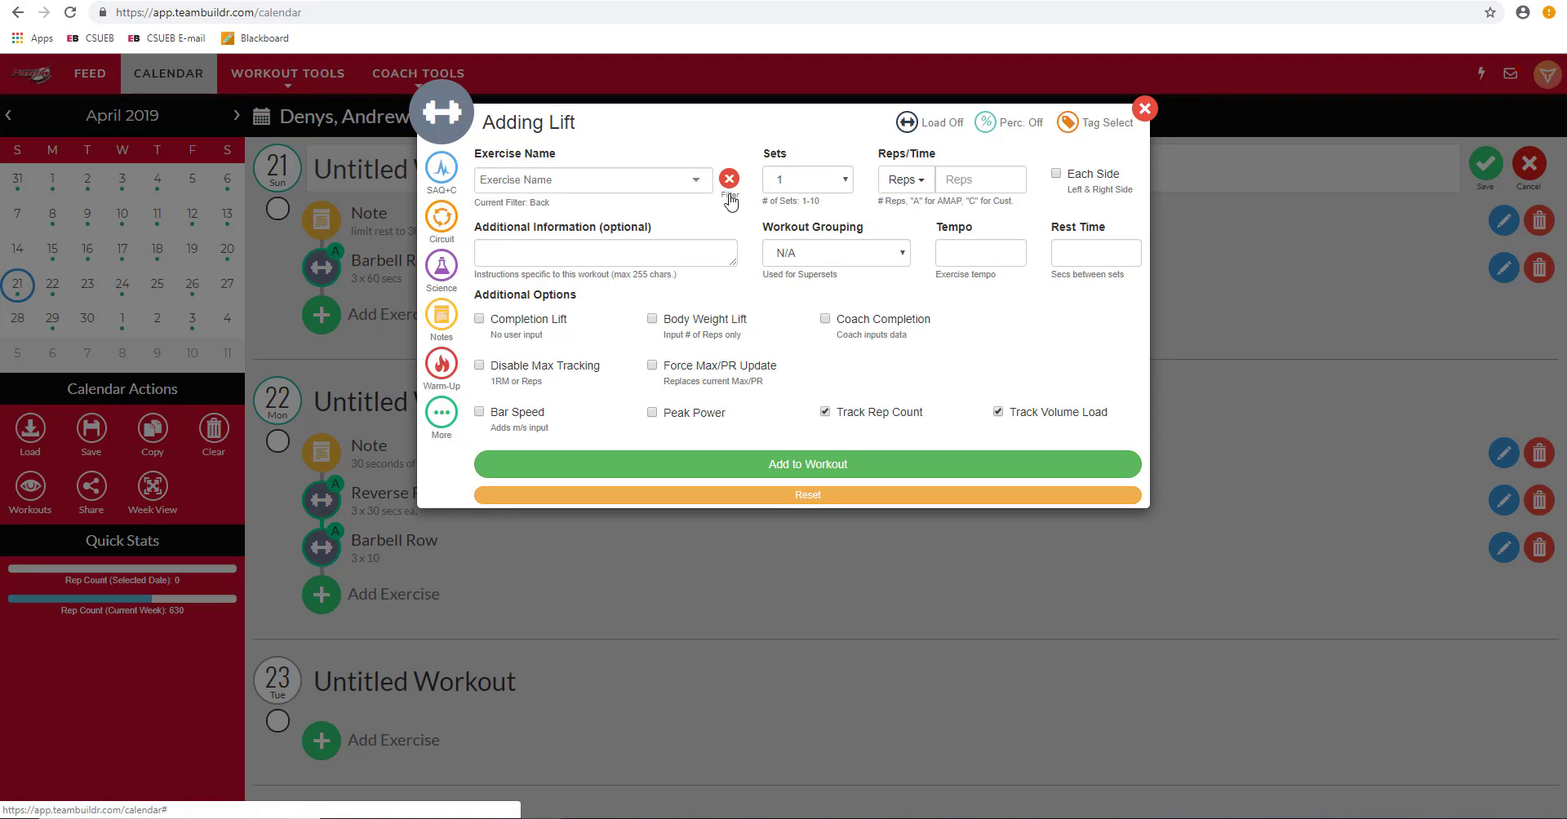
click(729, 178)
Step: Filter exercises by Back and choose Cable Row
click(729, 180)
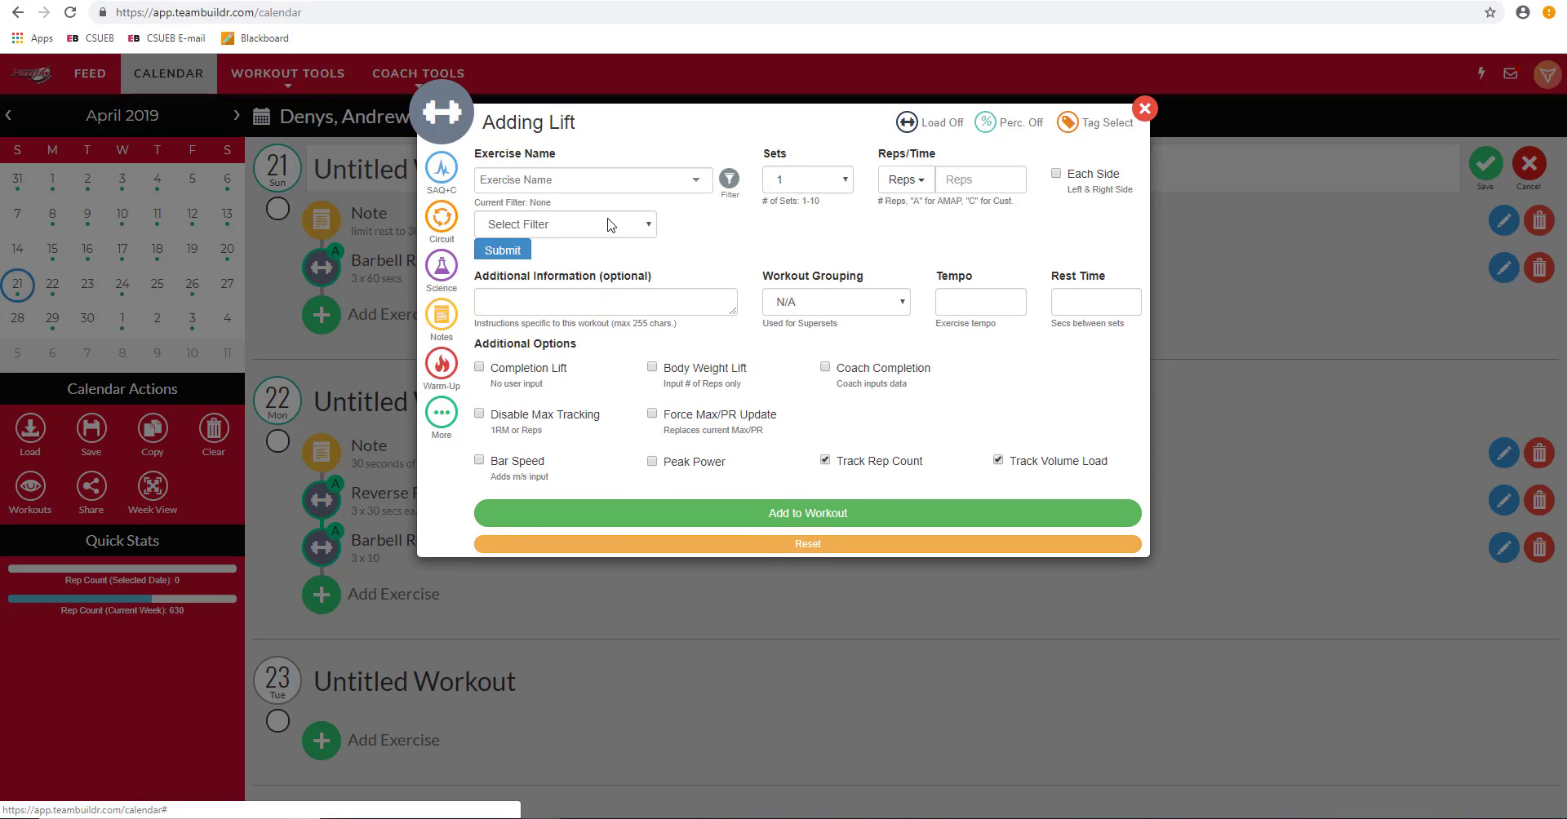
click(647, 228)
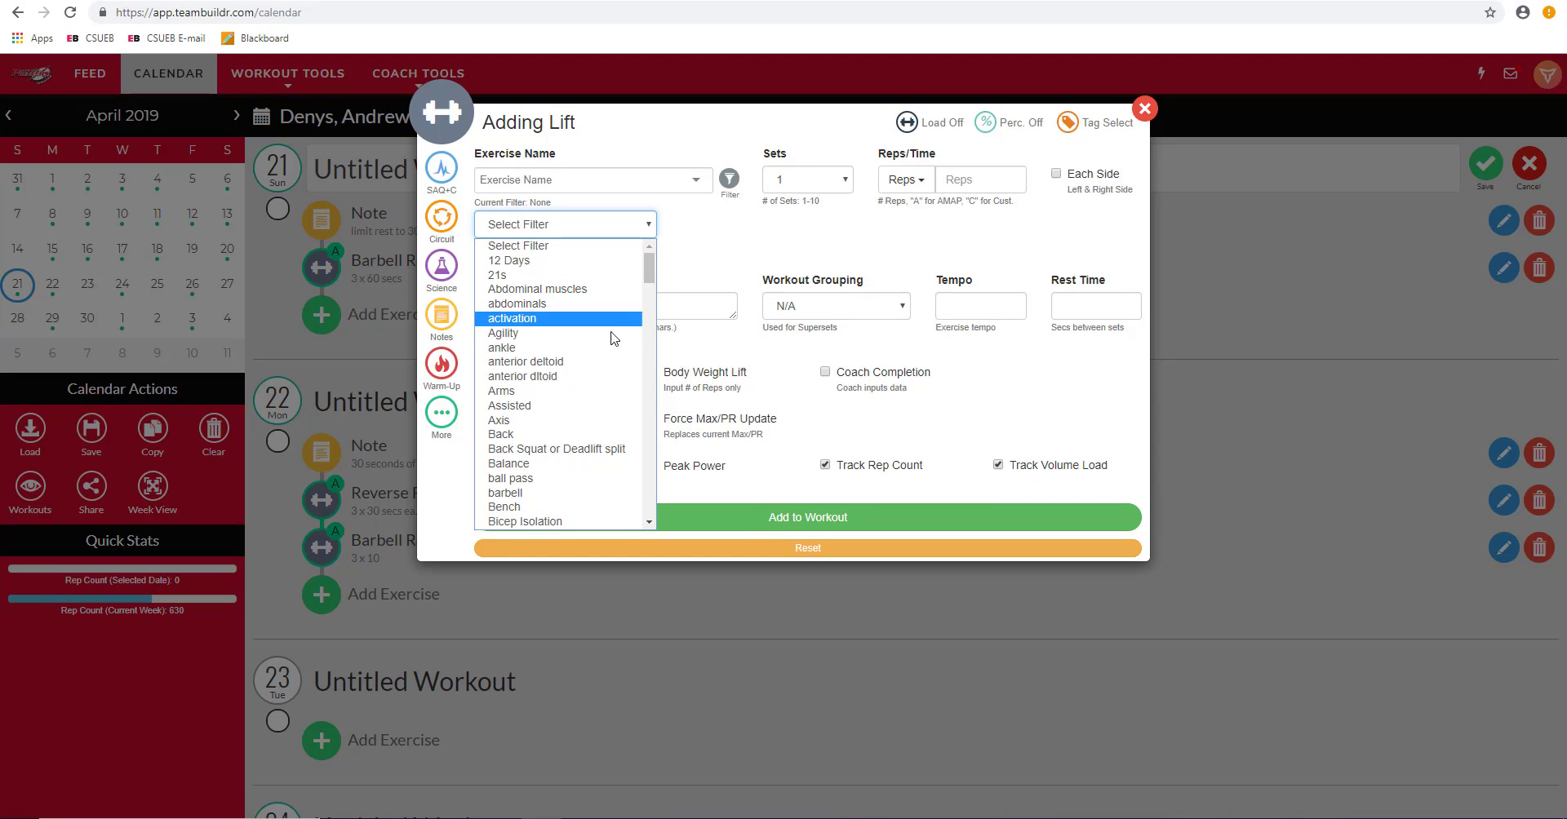
click(597, 439)
click(615, 181)
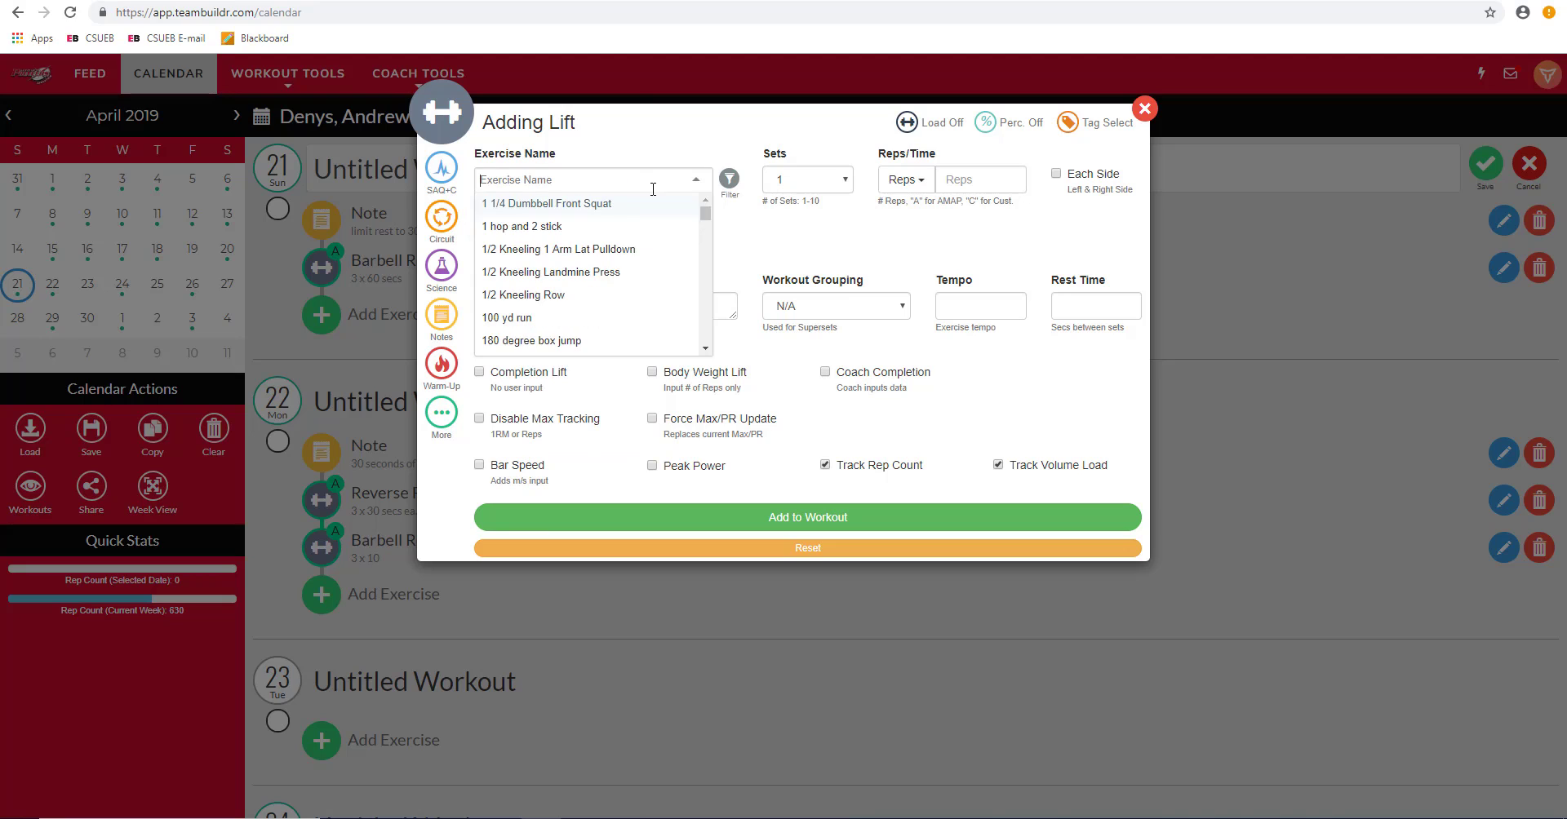
click(734, 247)
click(520, 253)
click(682, 179)
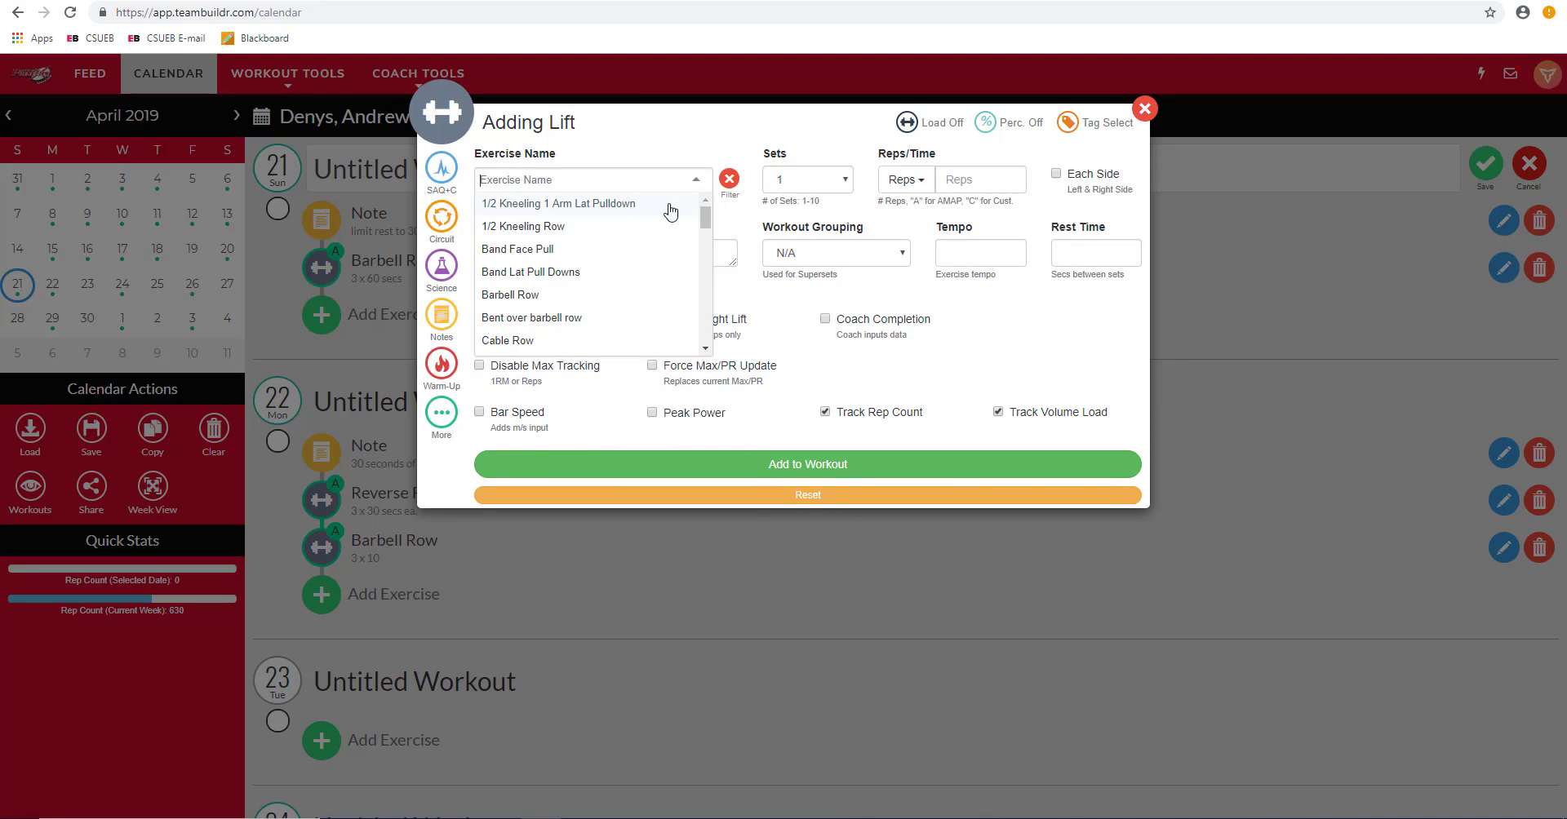
click(622, 341)
Step: Give Cable Row 3 sets of 10 reps in grouping A and add it to April 21
click(847, 180)
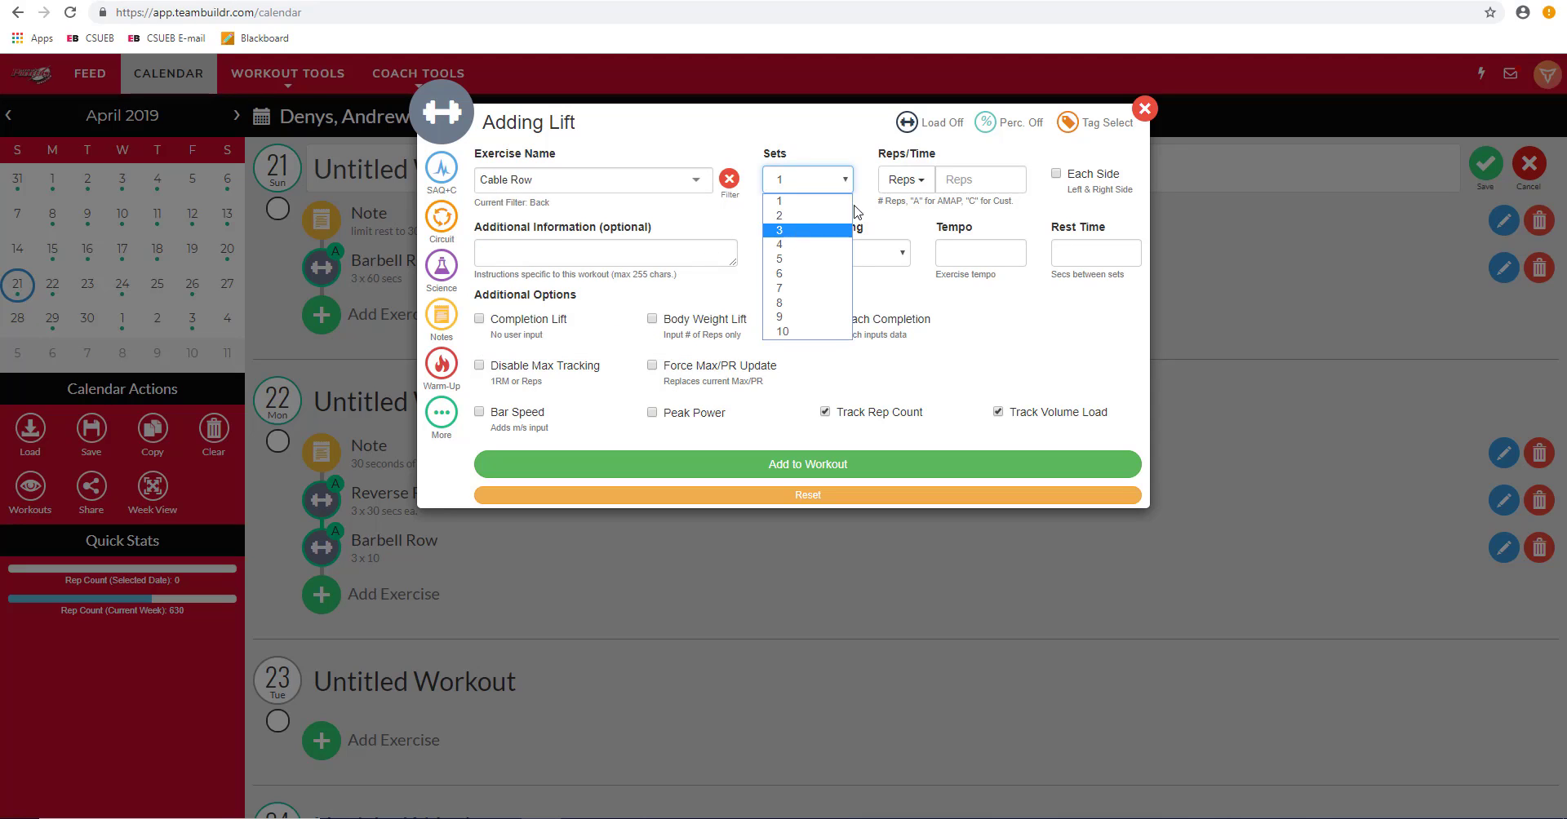
click(816, 231)
click(956, 180)
text(10)
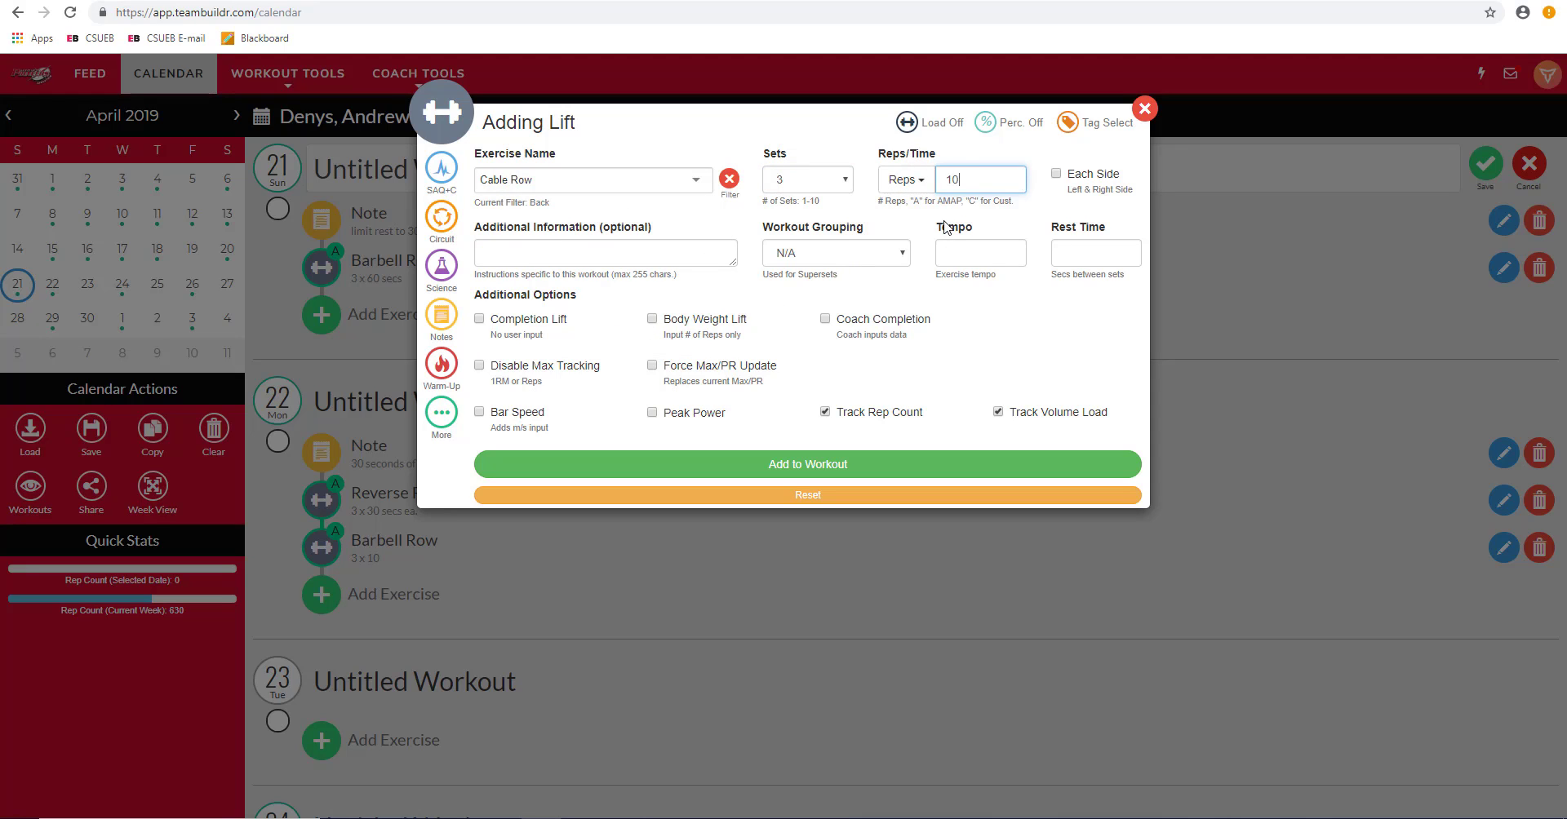
click(842, 254)
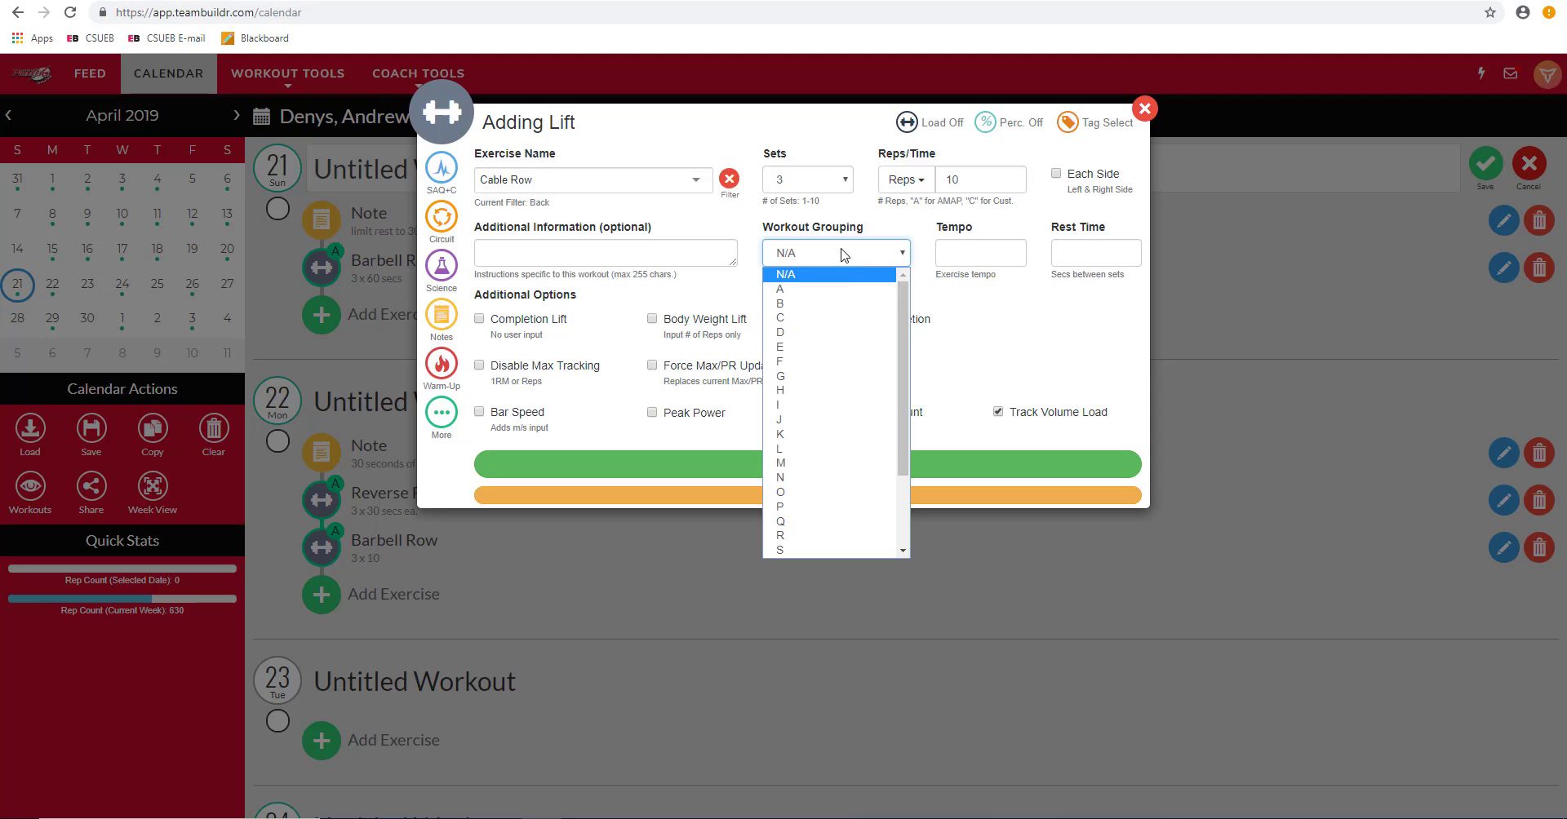
click(841, 292)
click(914, 472)
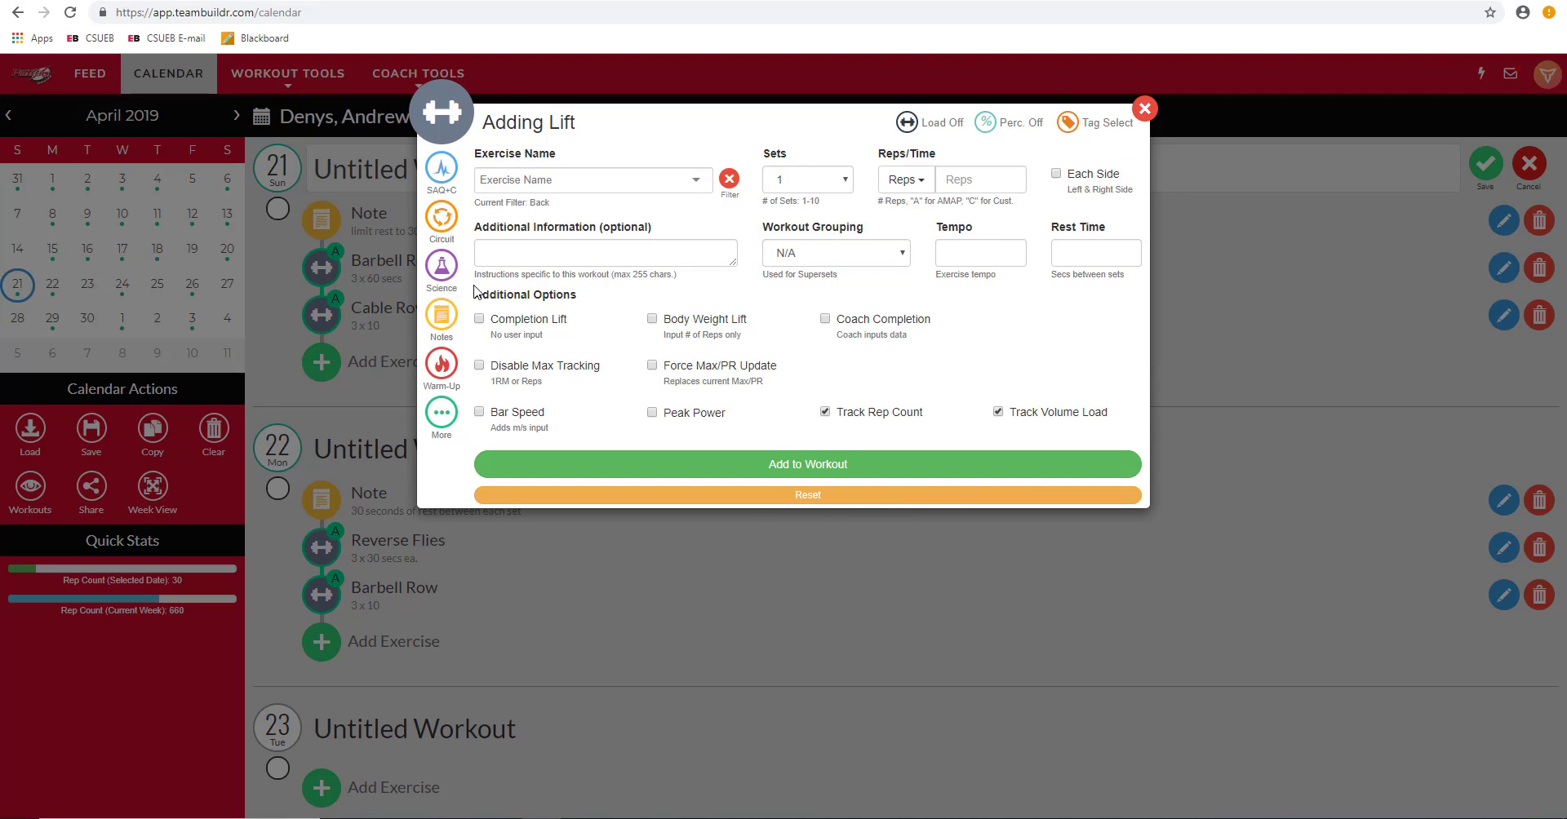
Step: Close the lift form and move Cable Row ahead of Barbell Row, right after the rest note
click(1144, 108)
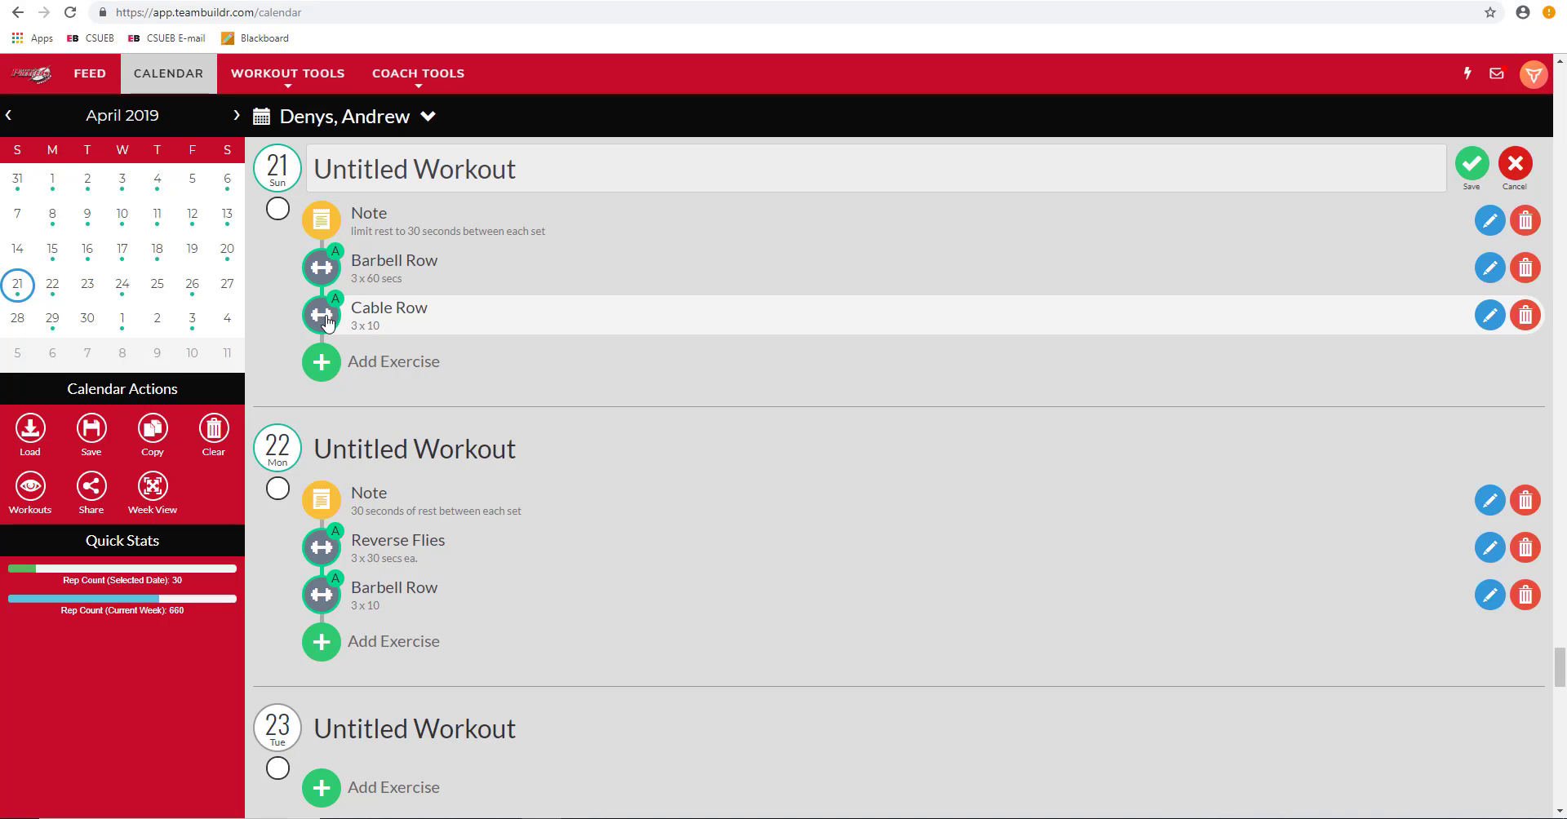
drag(326, 322, 322, 229)
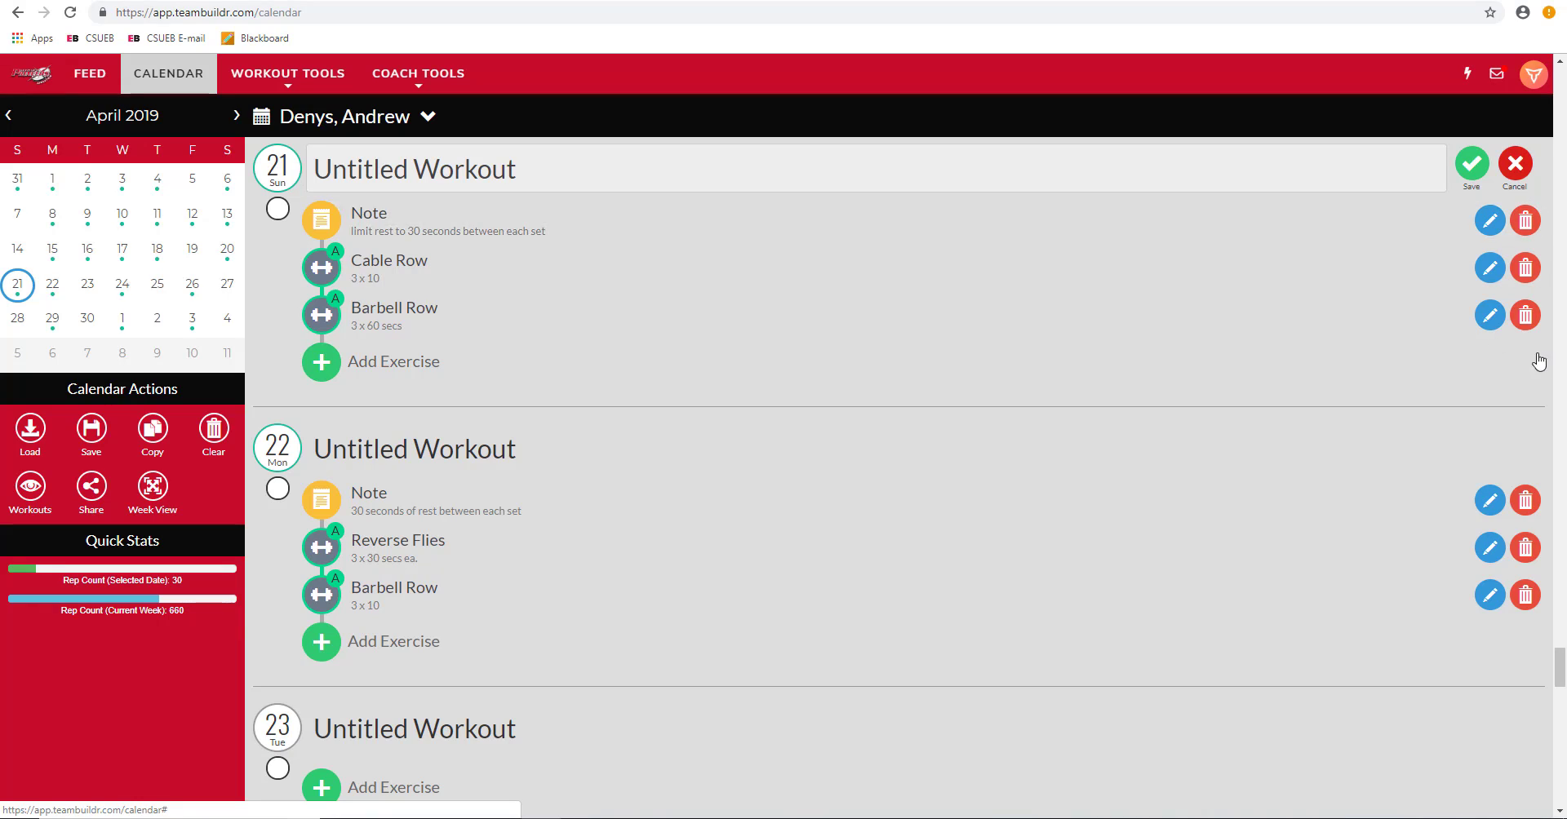
Step: Delete Barbell Row from April 21, leaving the rest note and Cable Row 3 x 10
click(1490, 316)
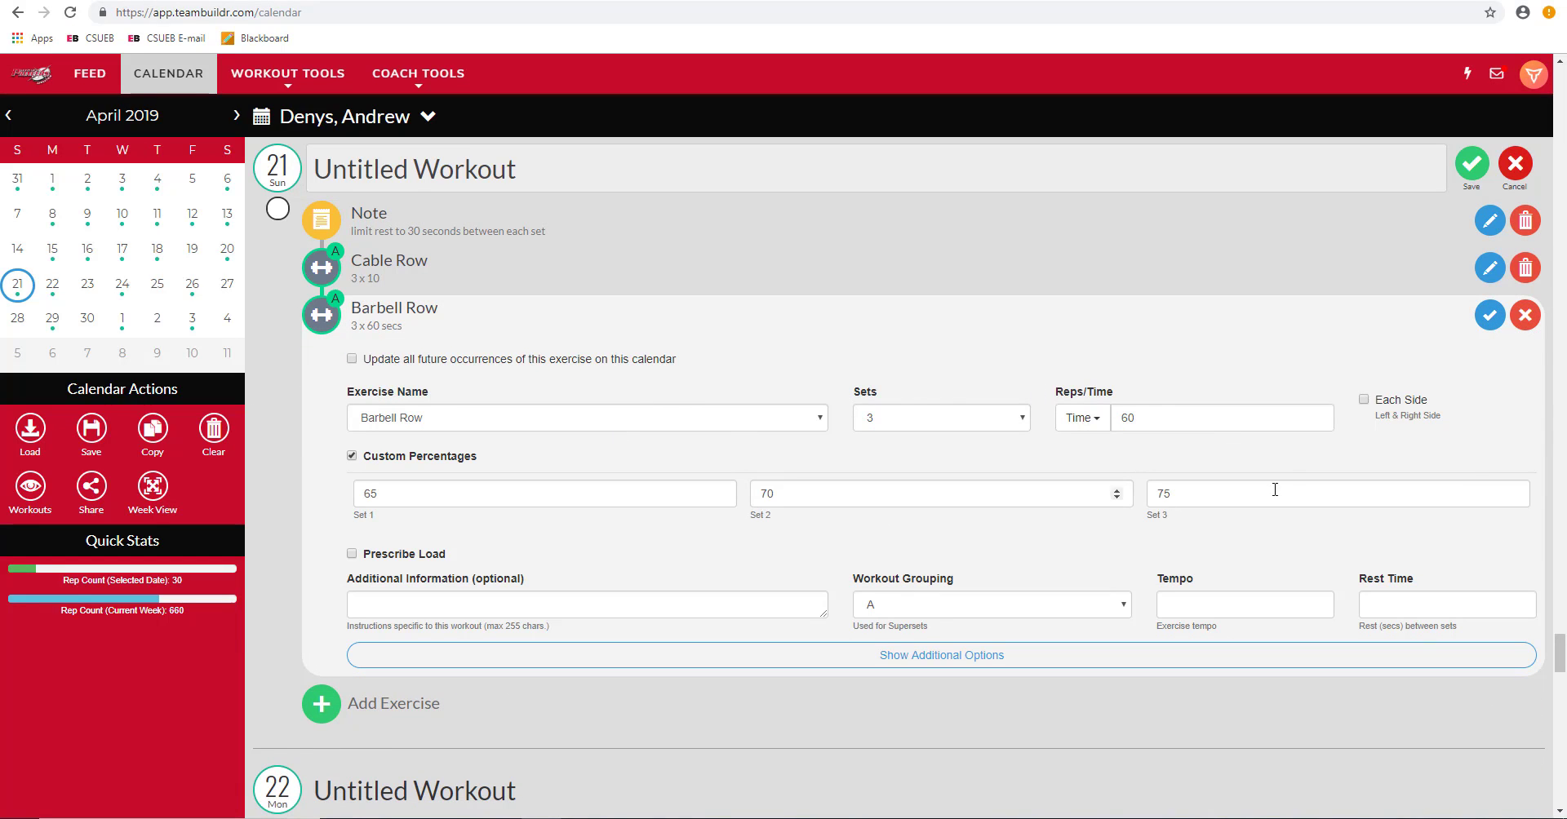
click(1490, 316)
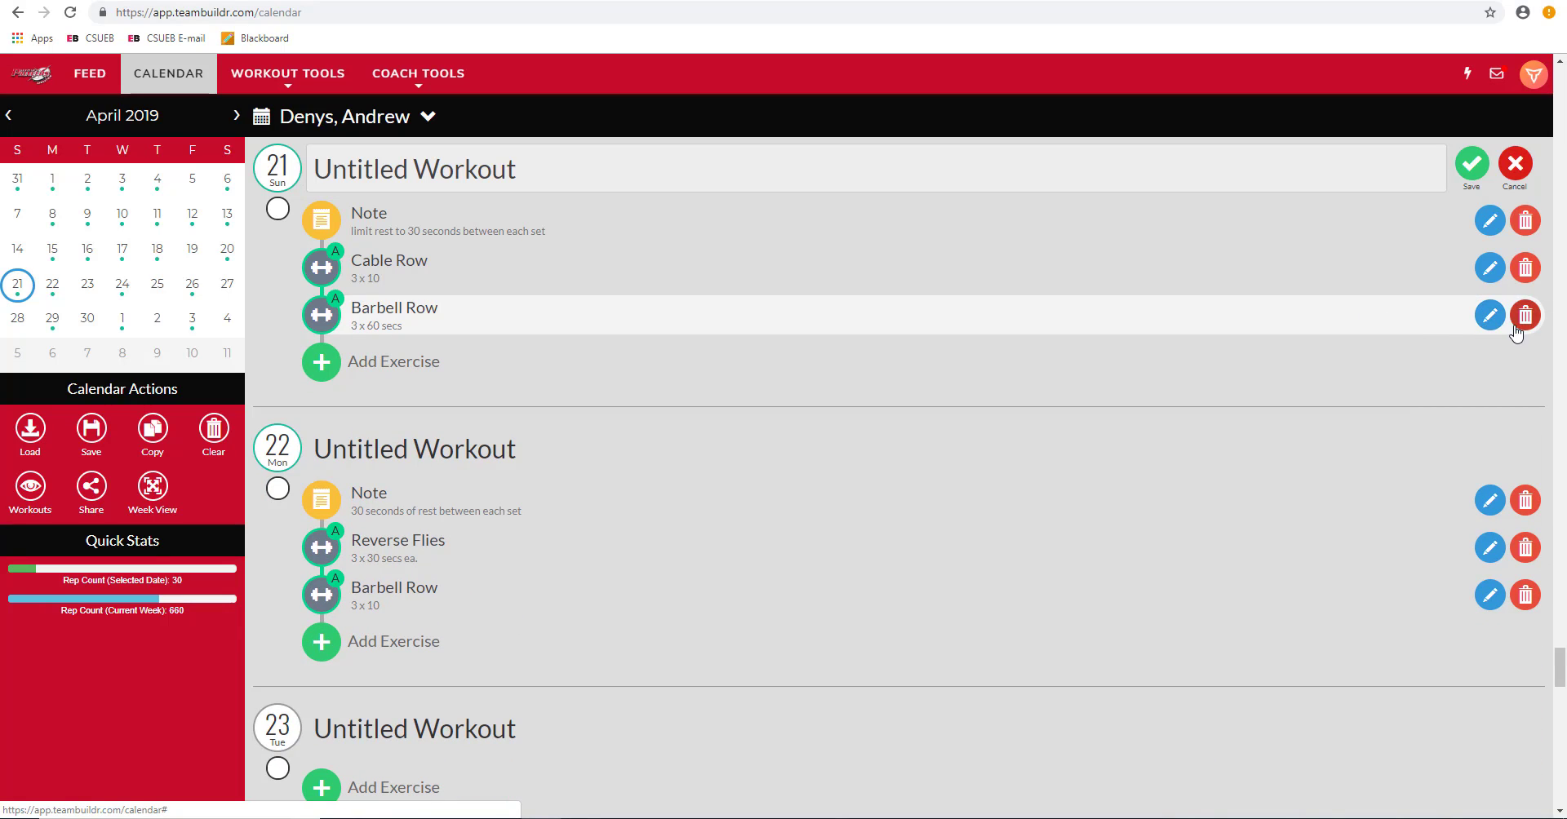
click(1525, 318)
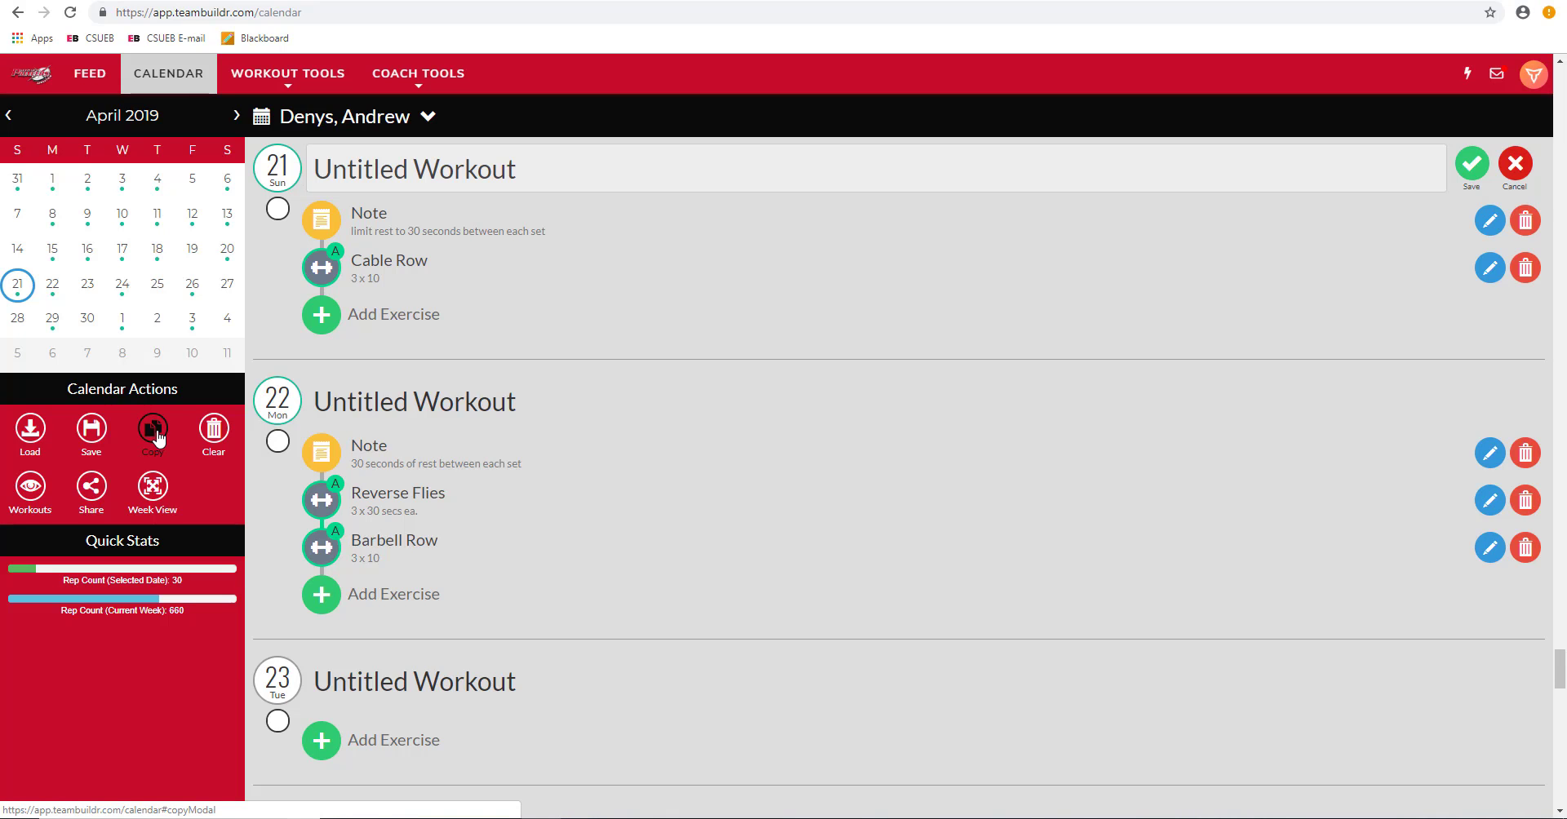
Step: Start copying April 21's workout with 2019-04-23 as the destination date
click(157, 436)
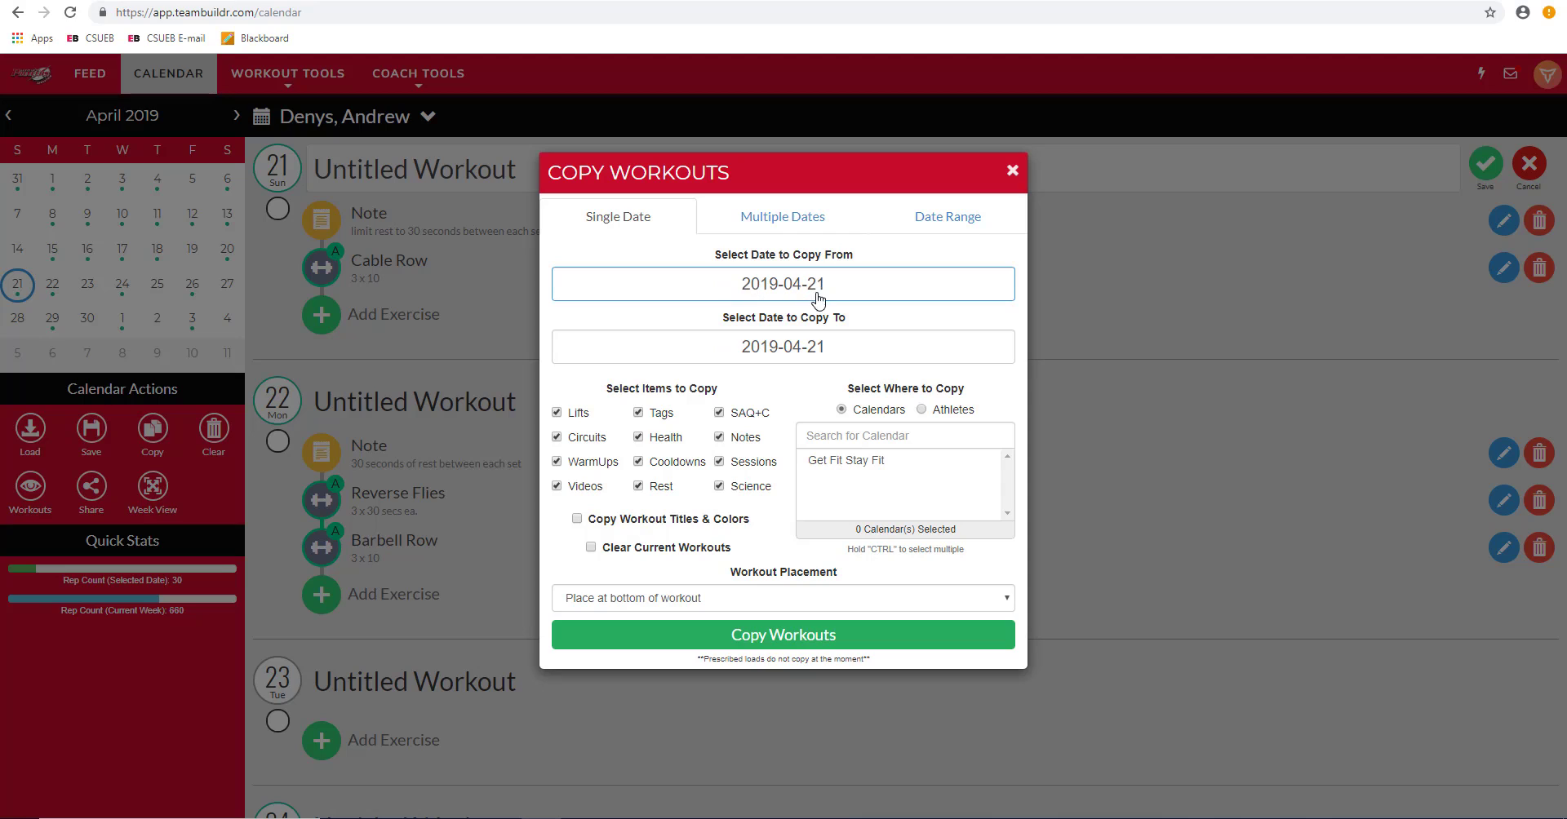
click(841, 349)
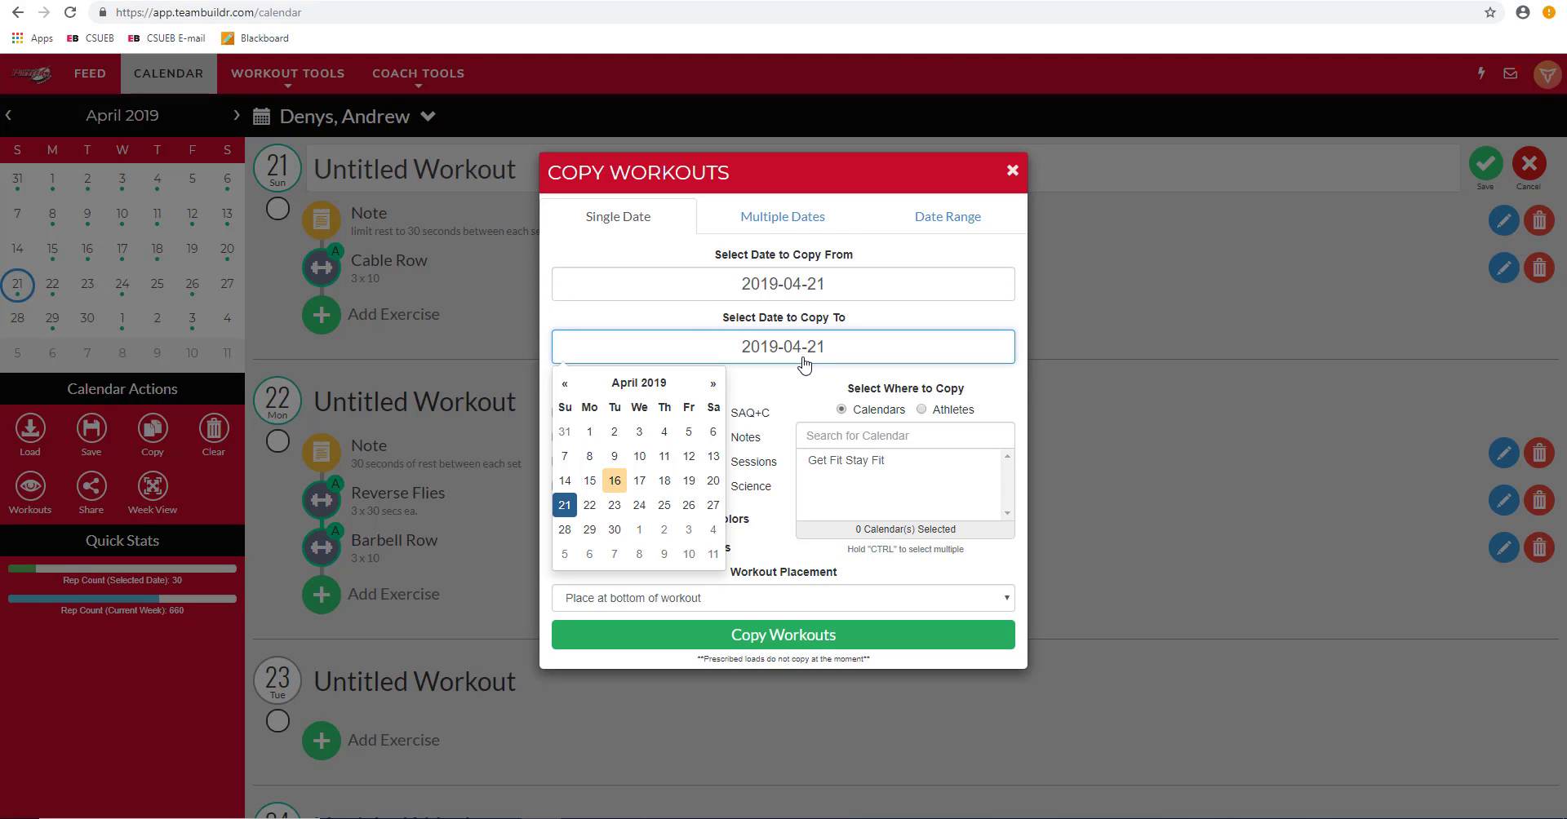
click(615, 506)
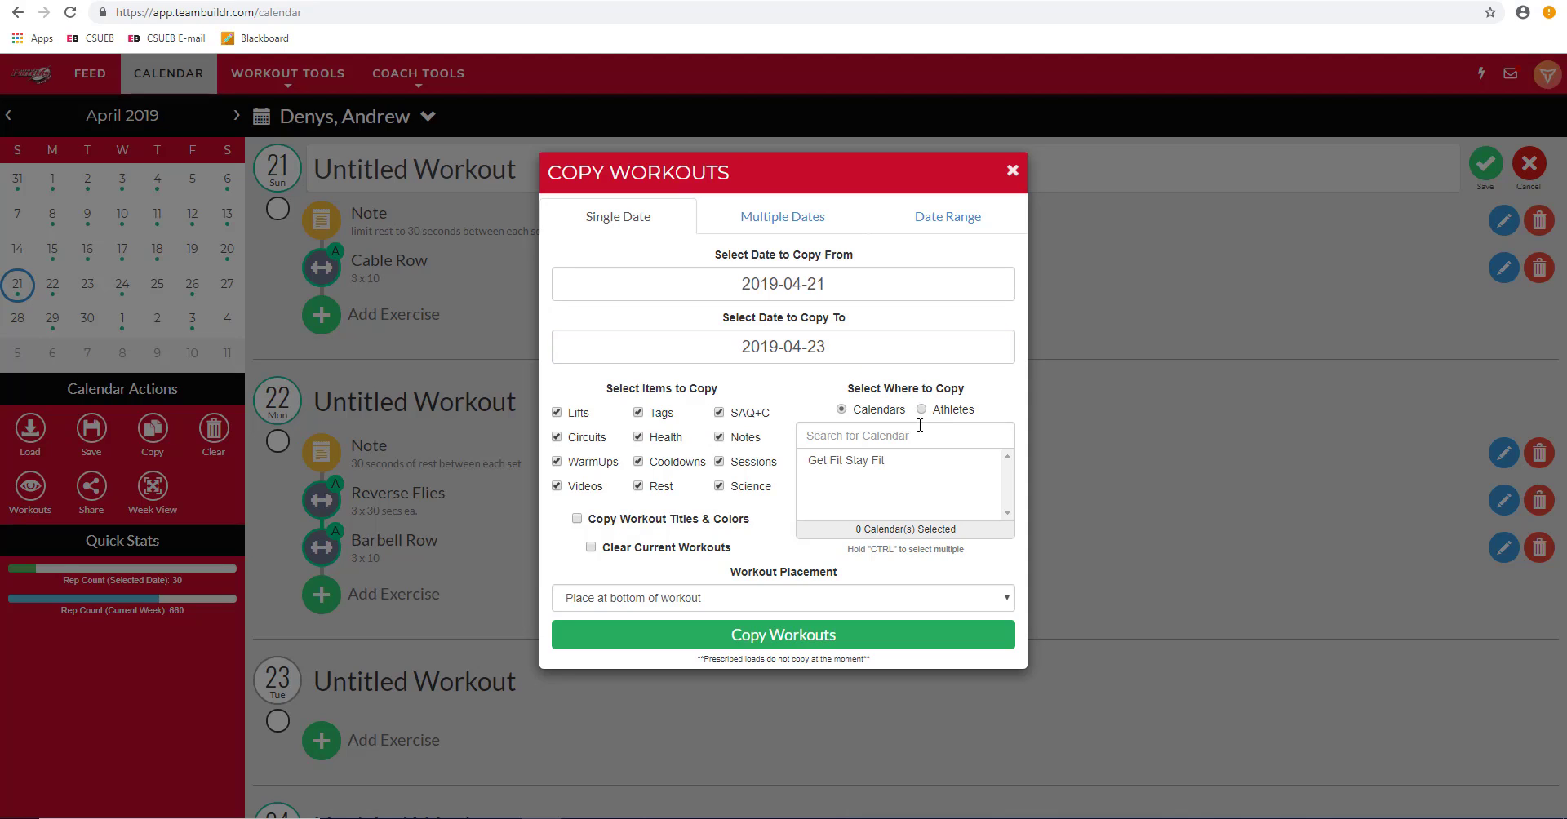
click(862, 462)
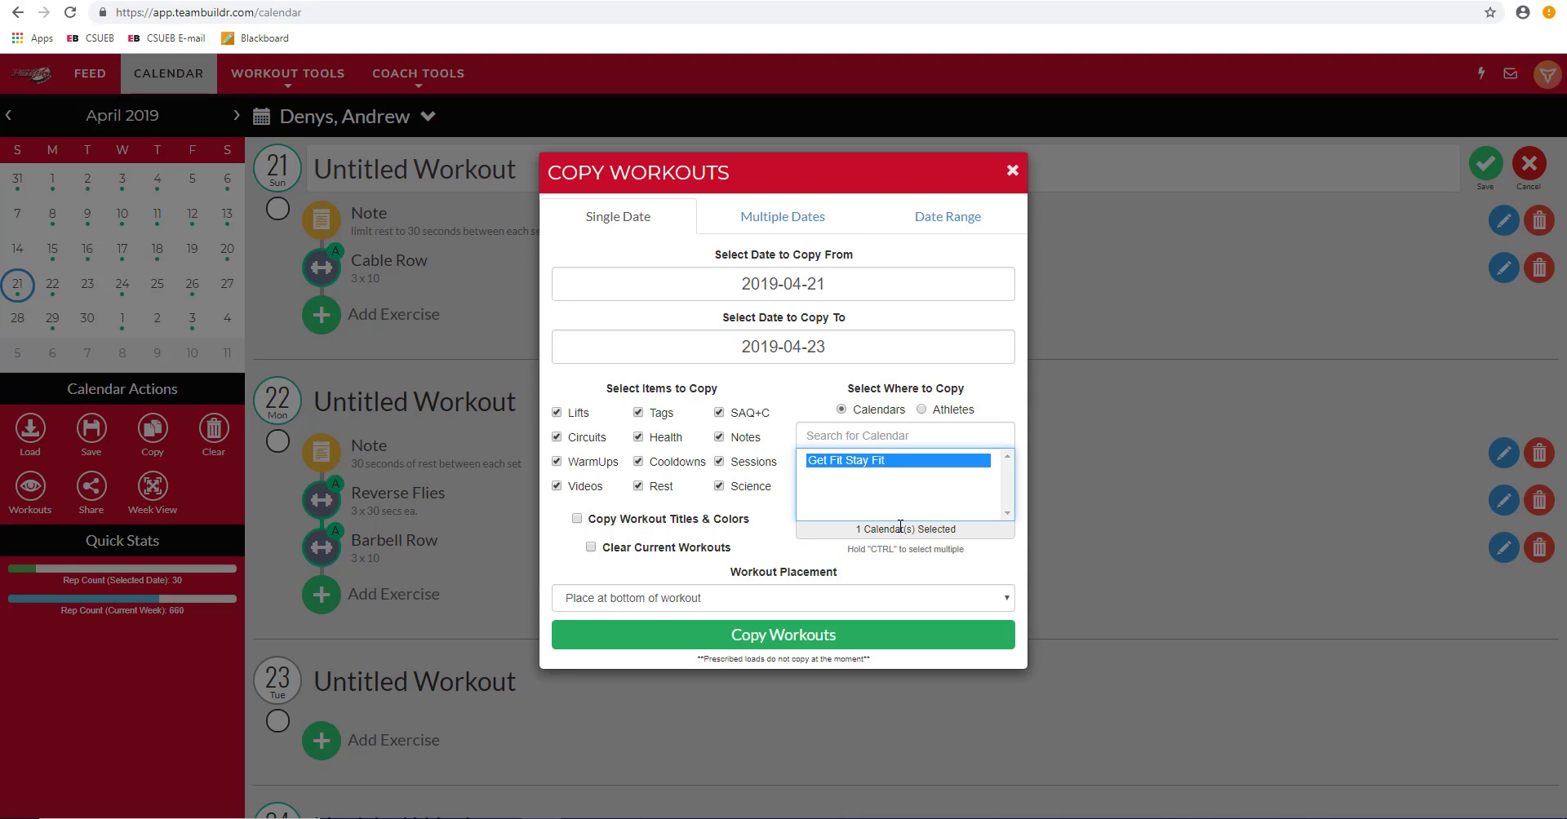
ctrl+click(877, 464)
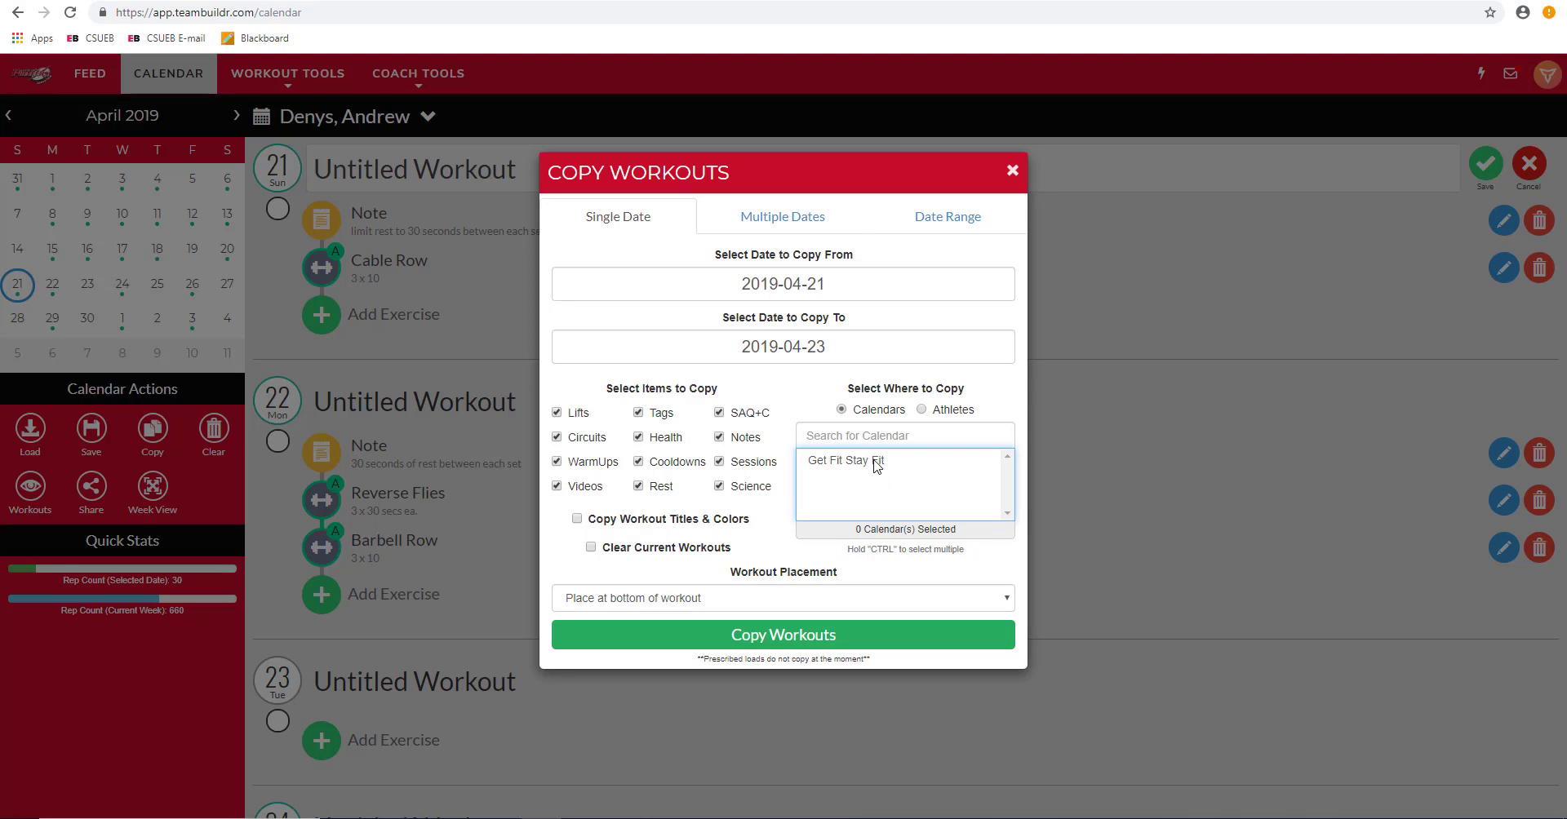
Step: Choose Athletes, search for and select the athlete, and copy the workouts to April 23
click(922, 411)
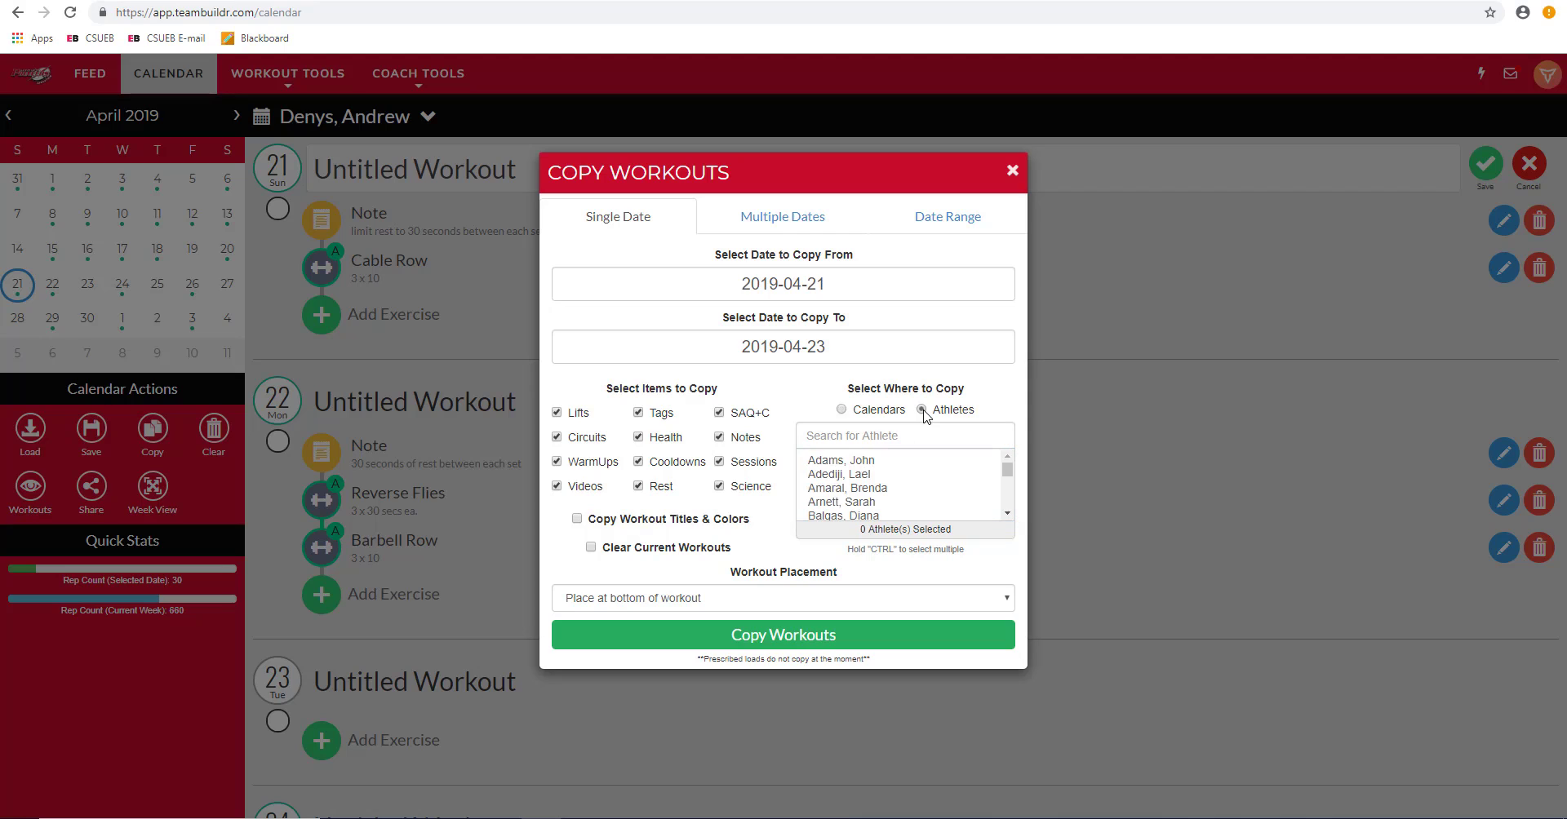
click(917, 431)
text(deny)
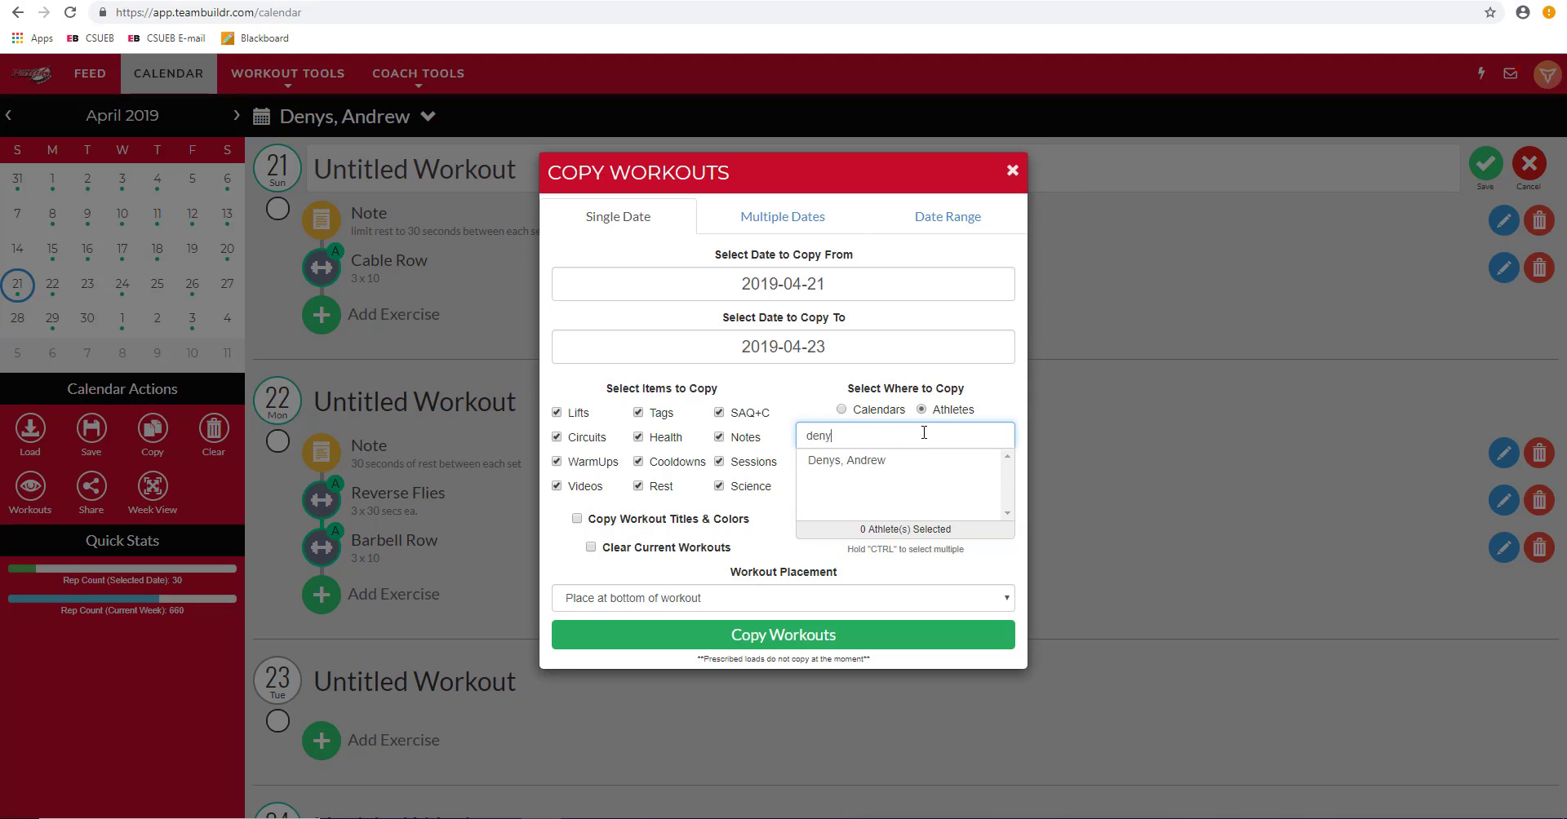
click(912, 462)
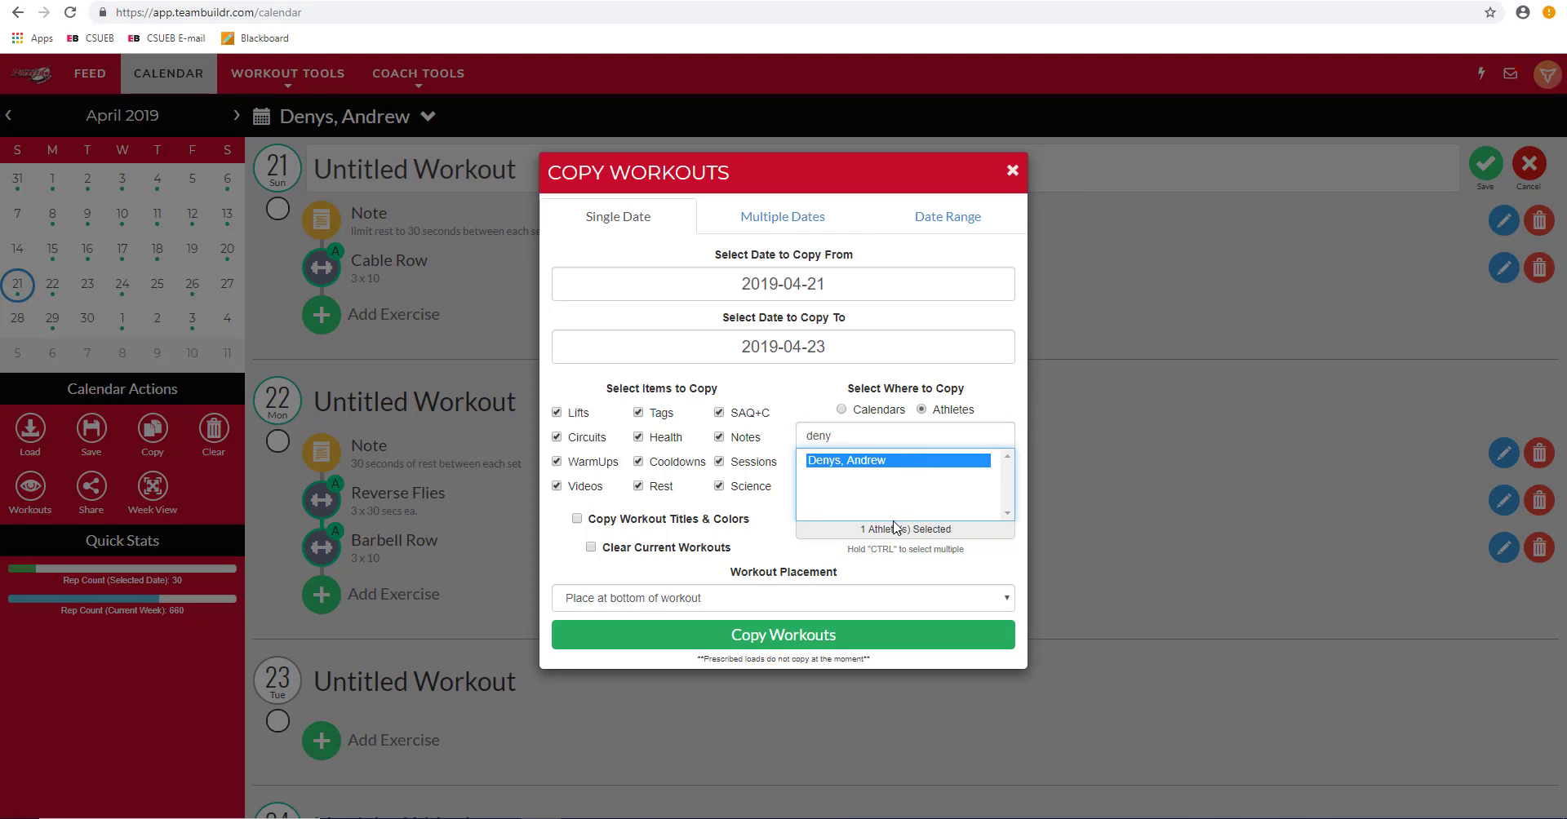
click(825, 633)
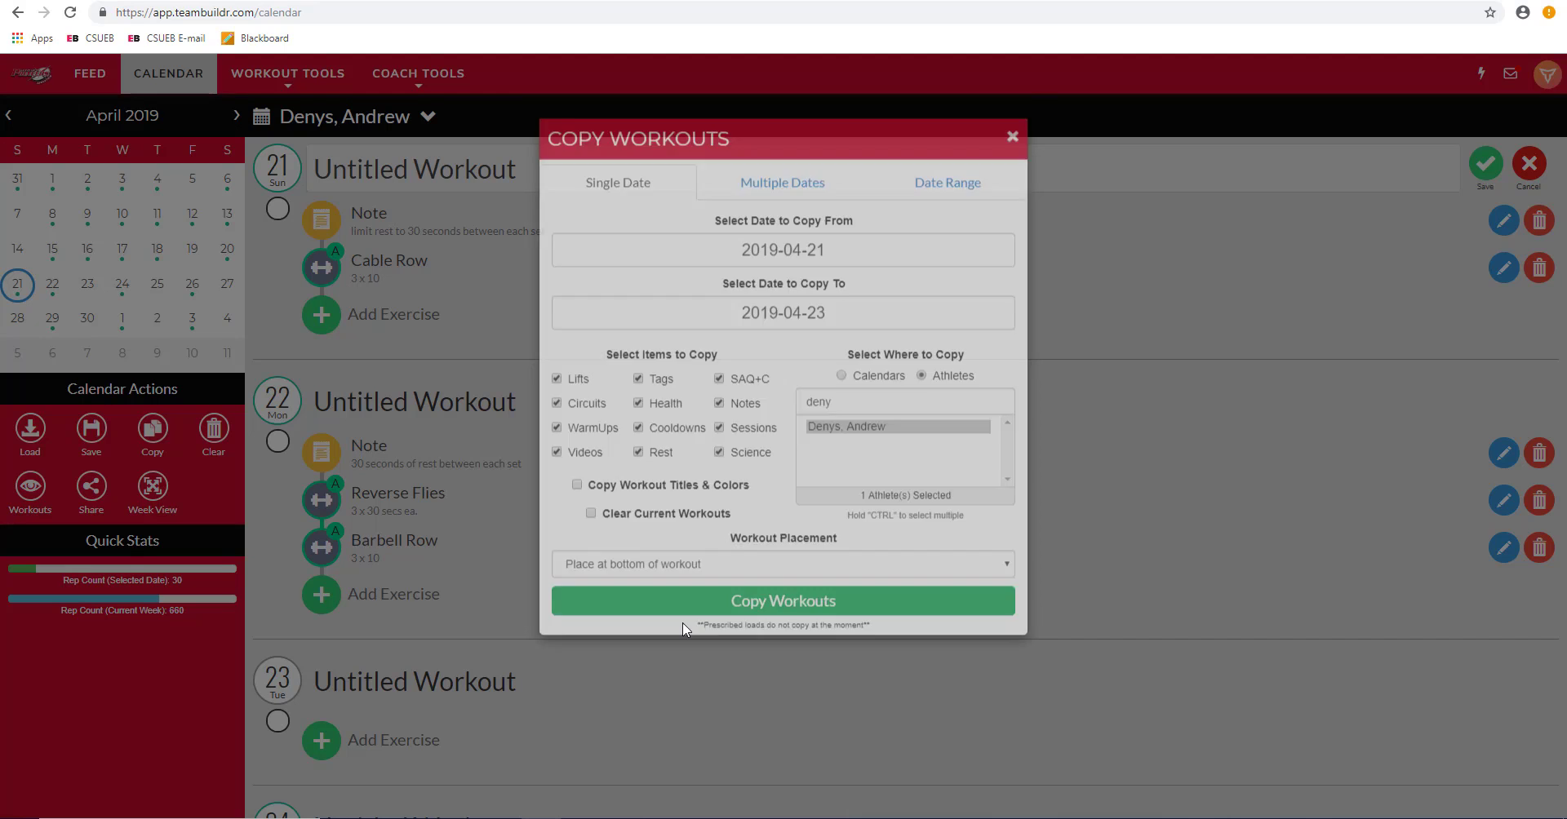
scroll(472, 636, down, 1)
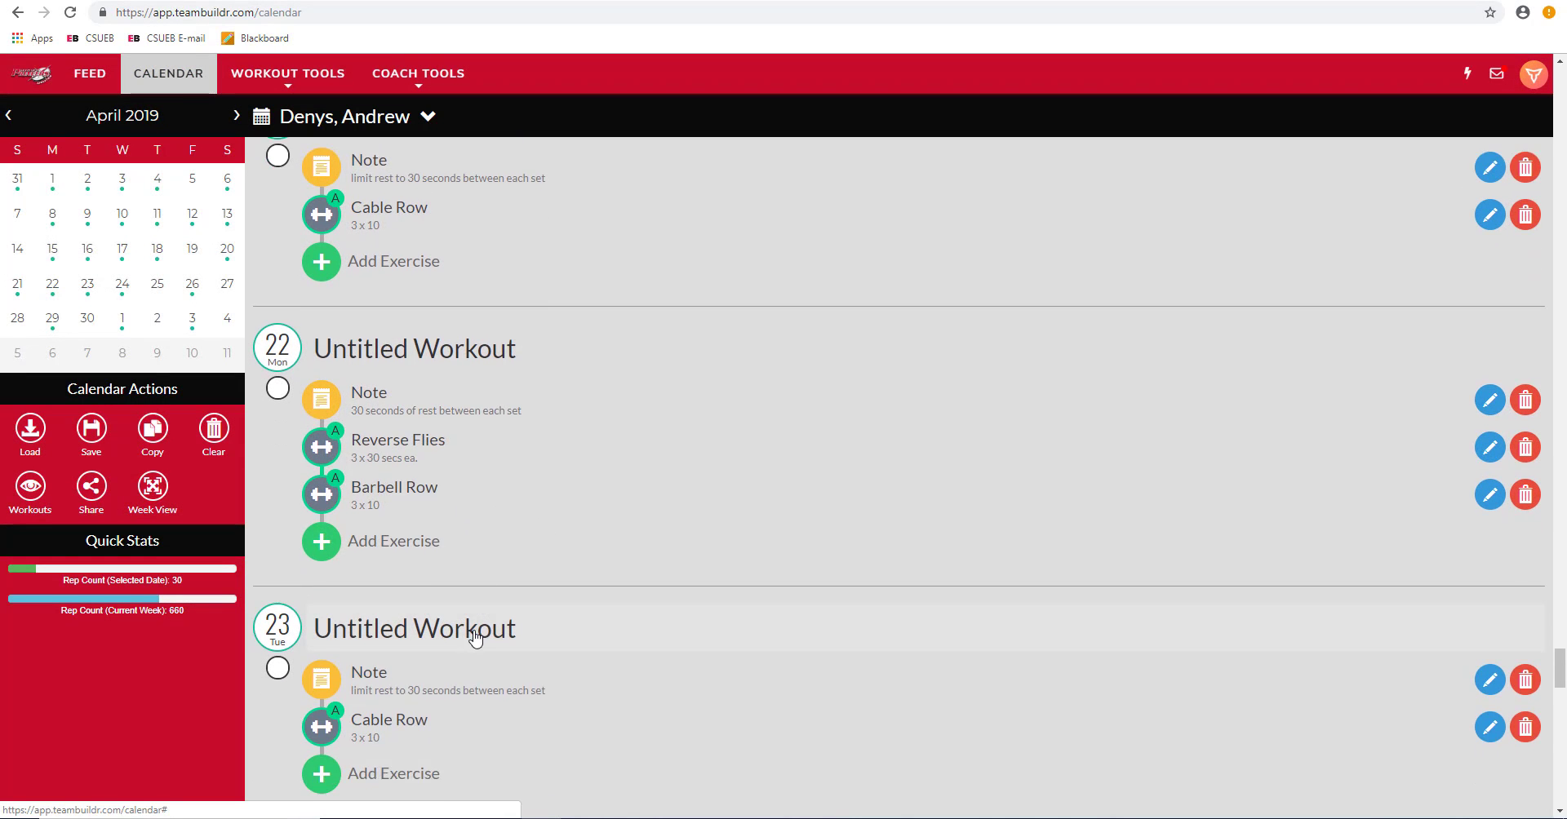
scroll(657, 563, up, 2)
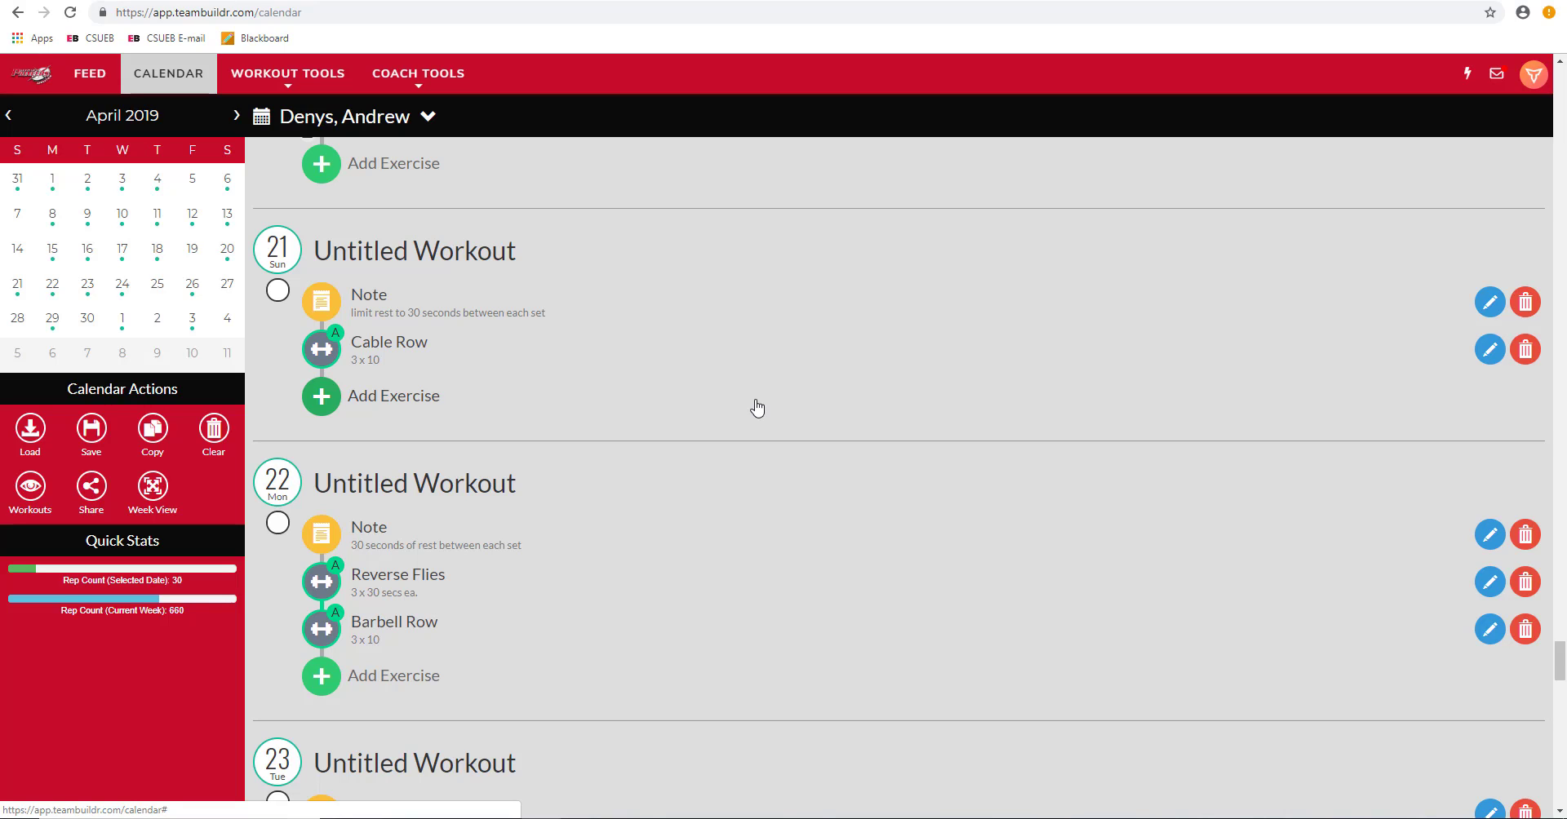
Step: Go via Coach Tools to the Exercises page showing the Master Database of lifts
click(326, 91)
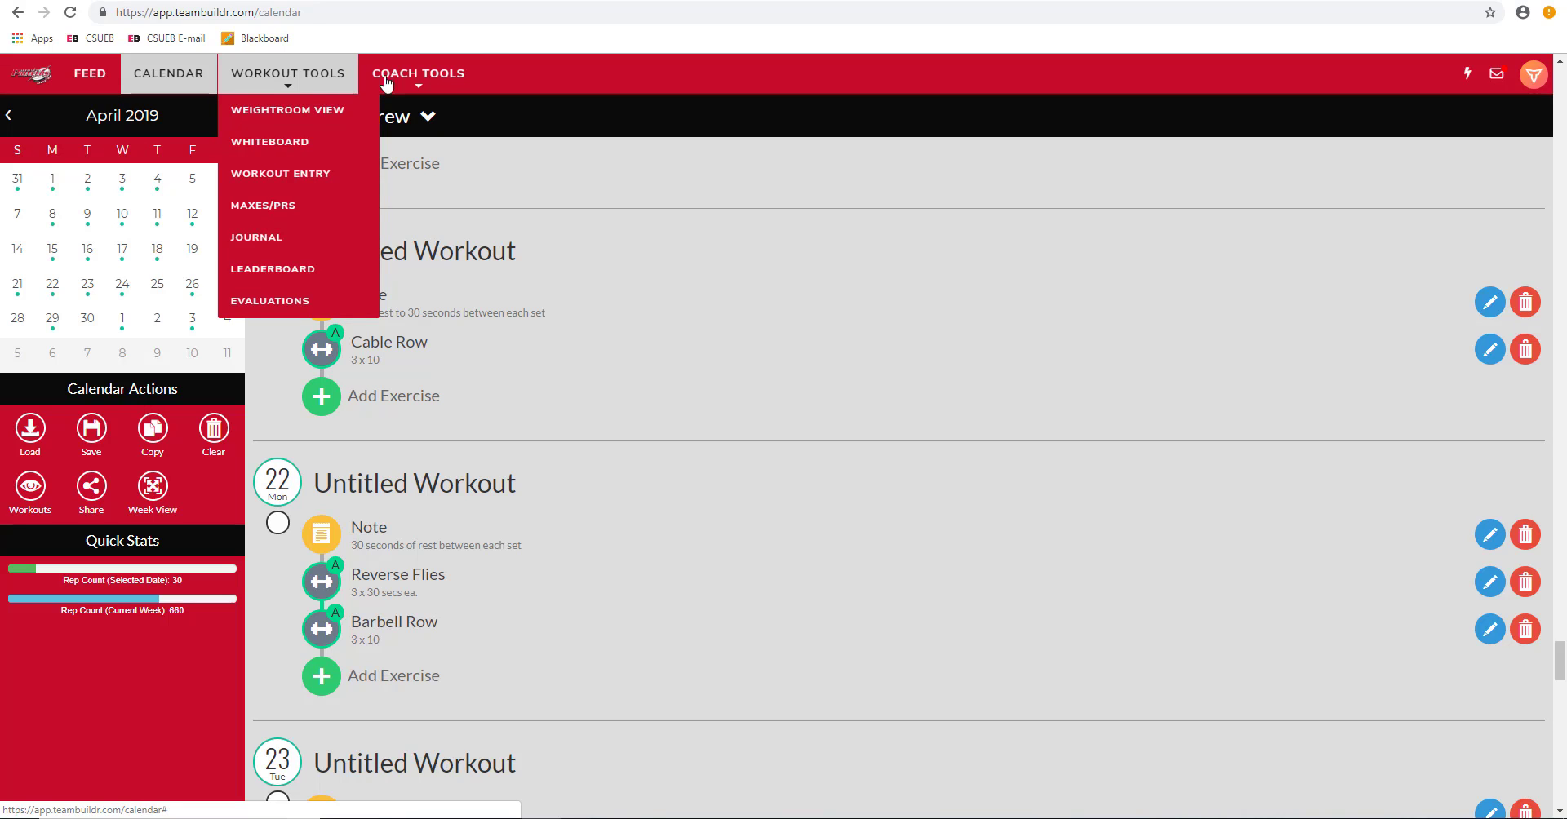
click(415, 77)
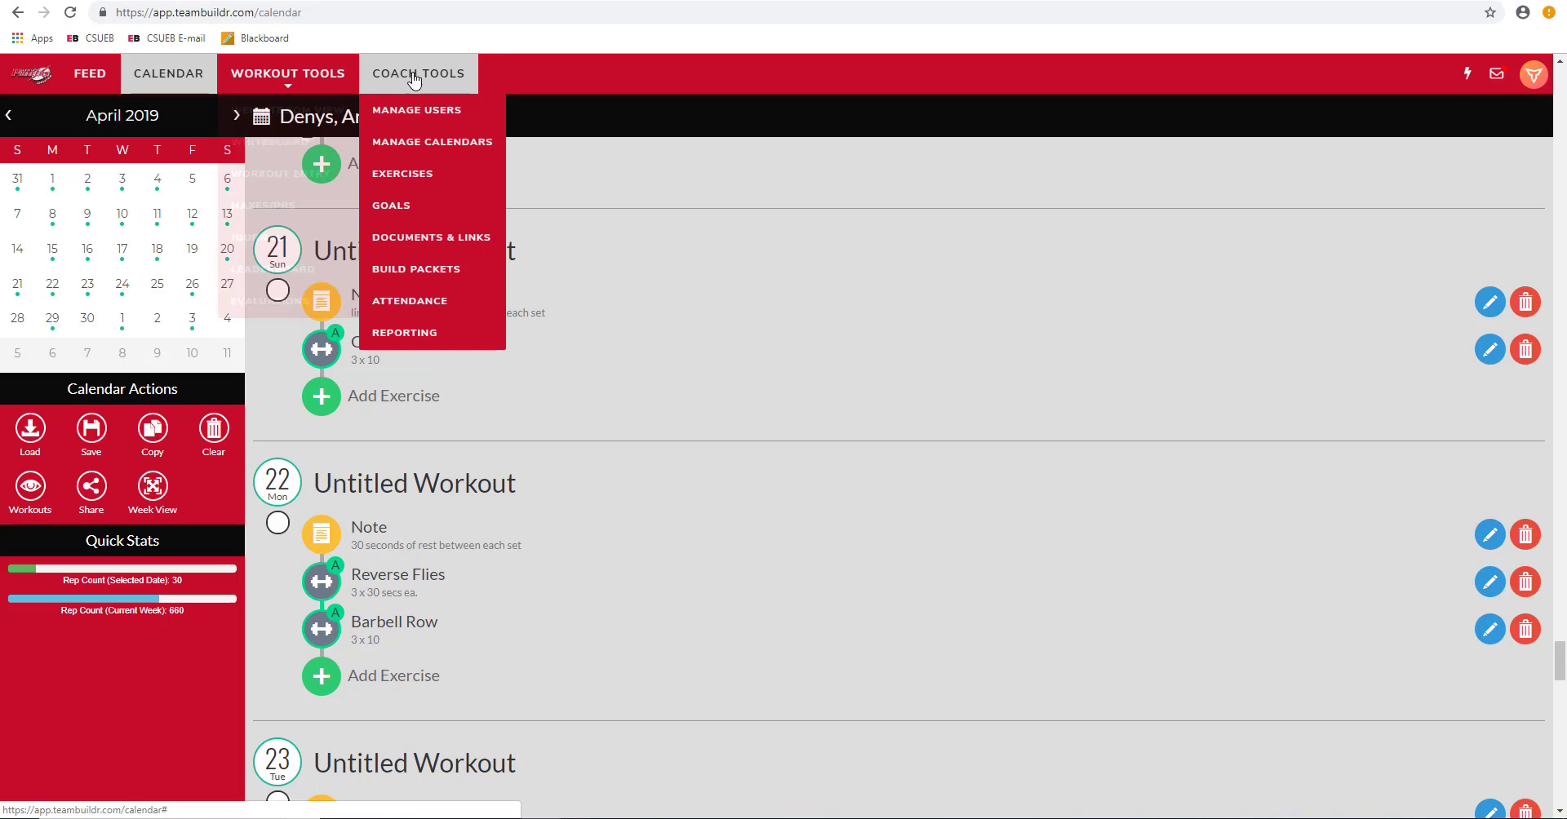
click(442, 181)
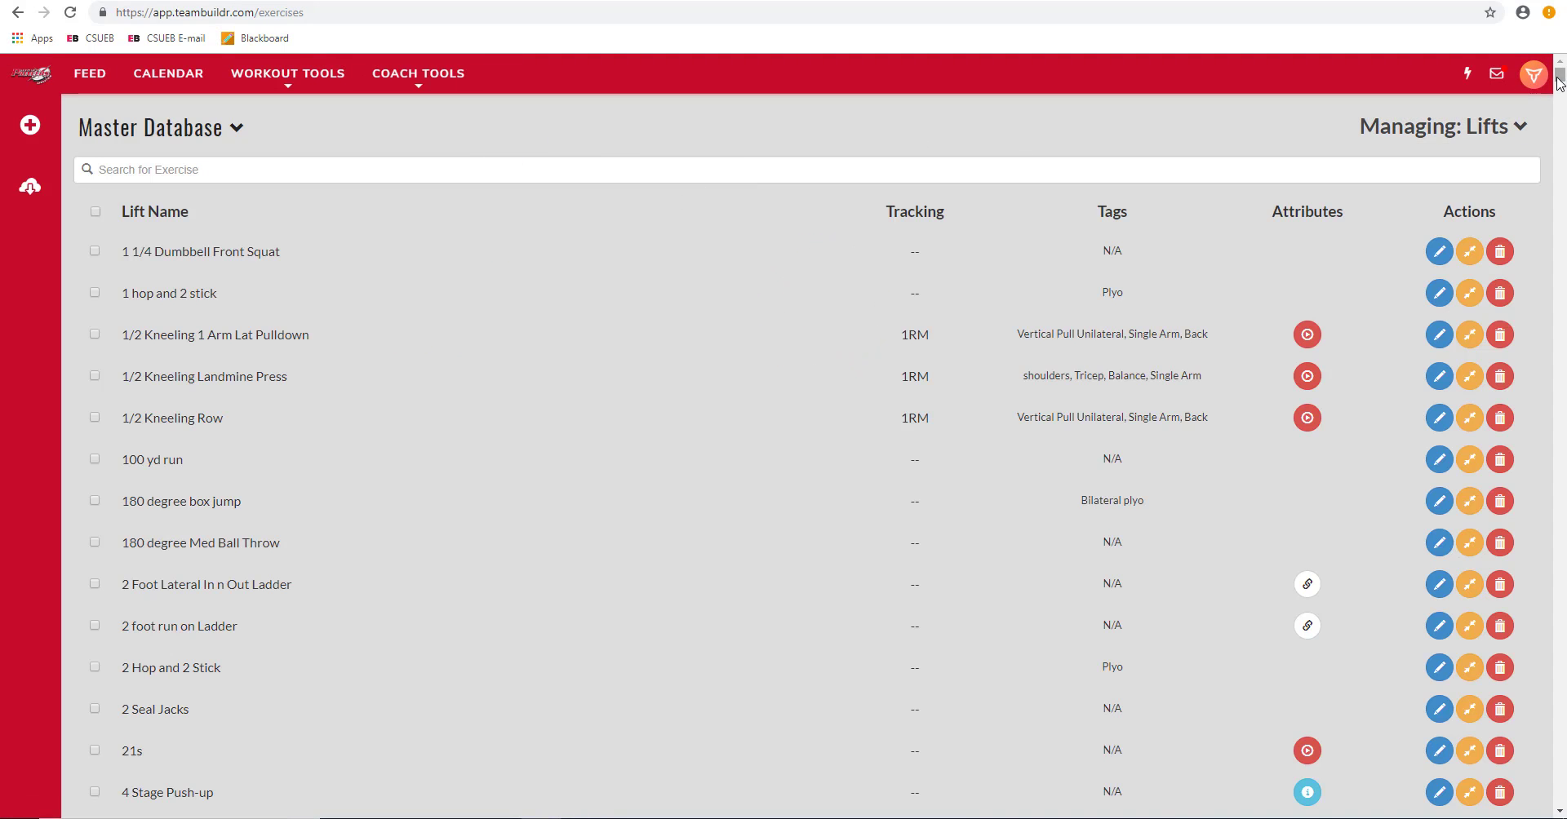
drag(1559, 88, 915, 166)
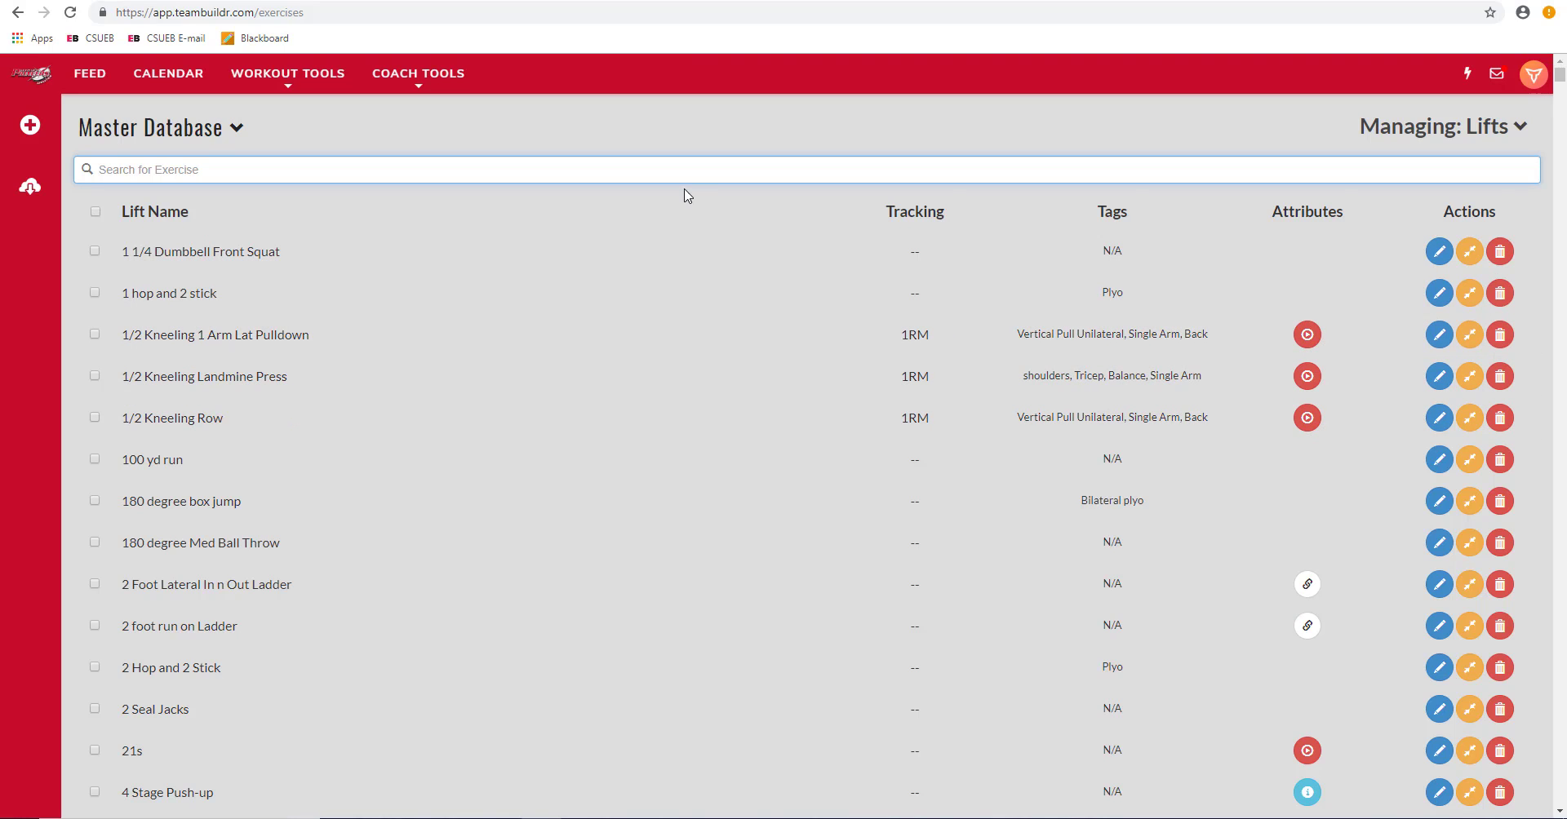
Step: Search the database for 'bird' and watch then close the Bird Dogs demonstration video
text(bird)
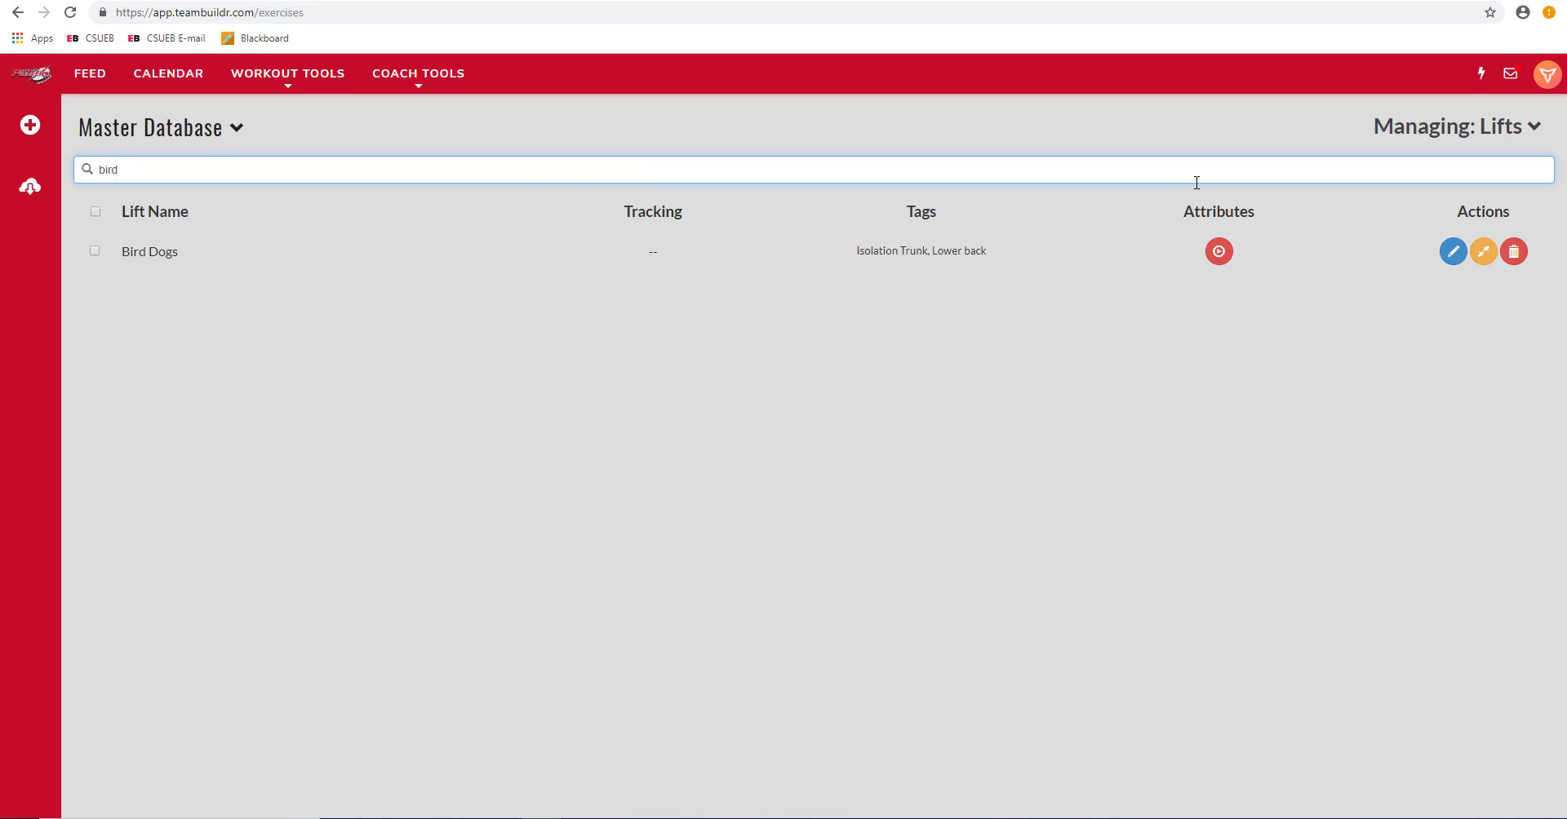
click(1229, 257)
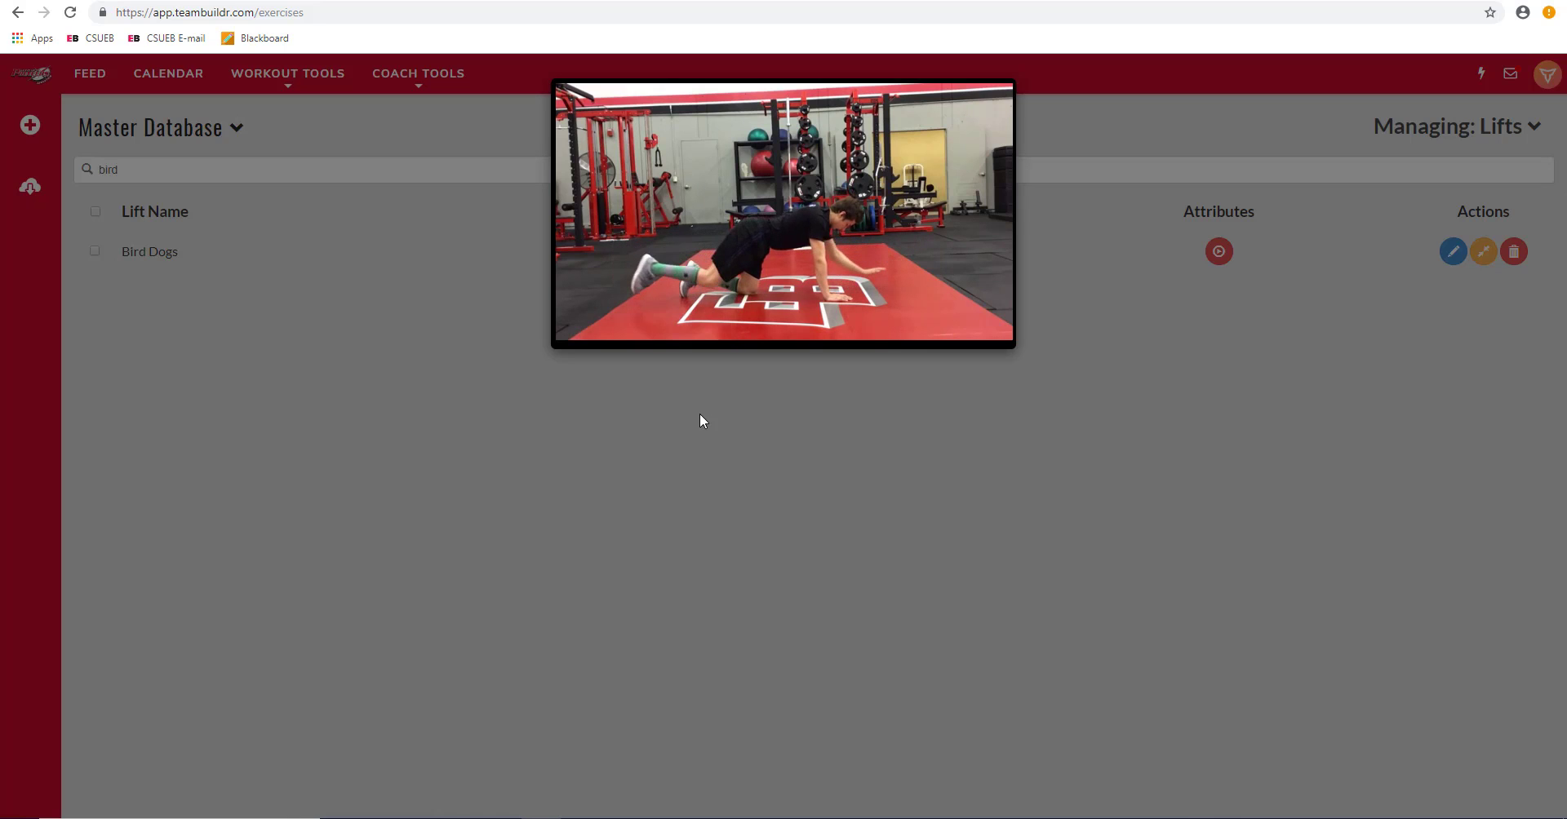
click(1071, 435)
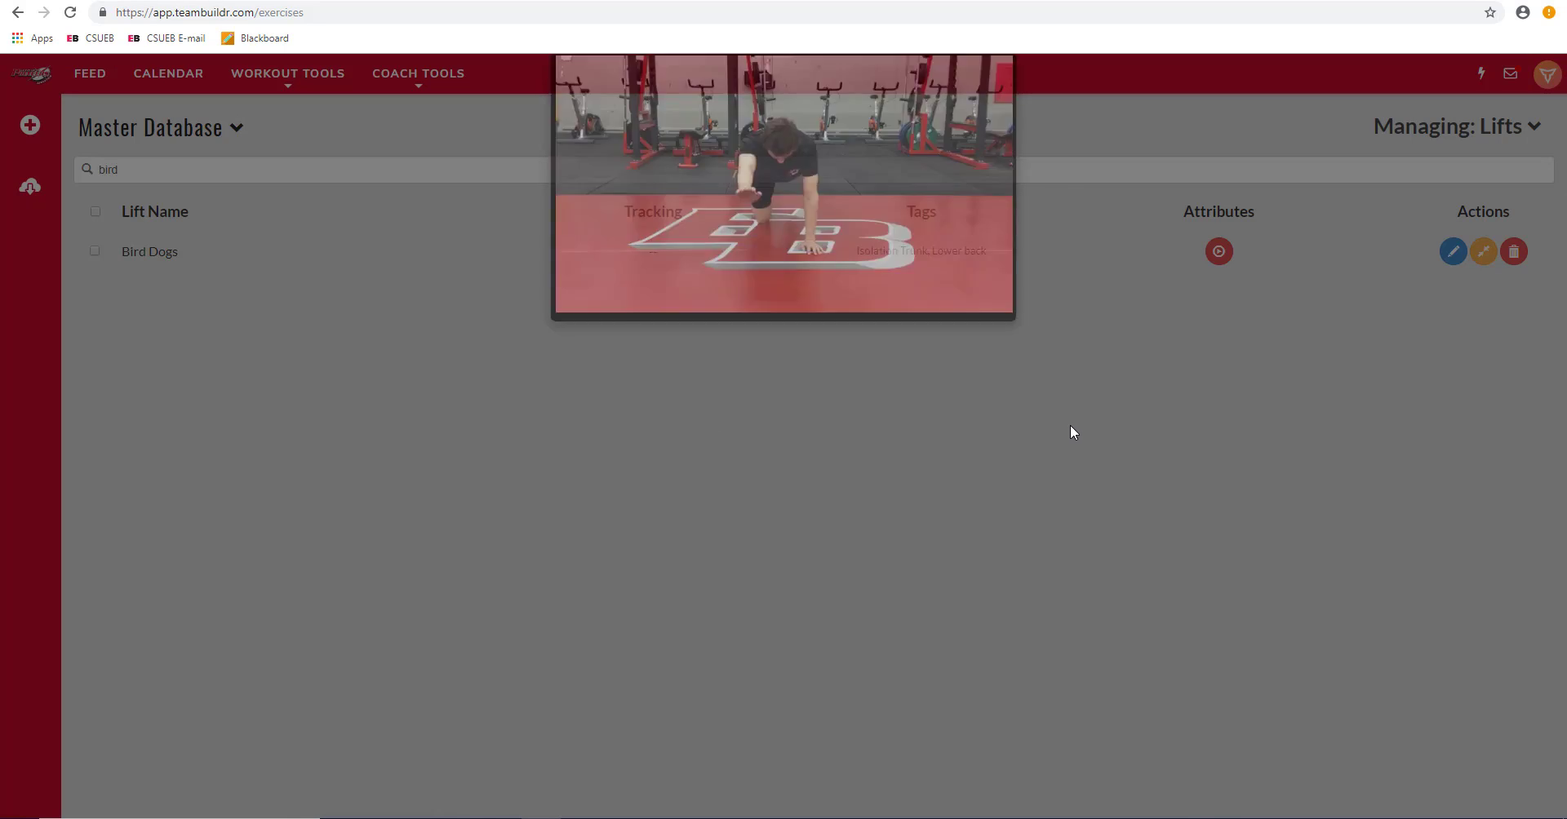
double_click(284, 164)
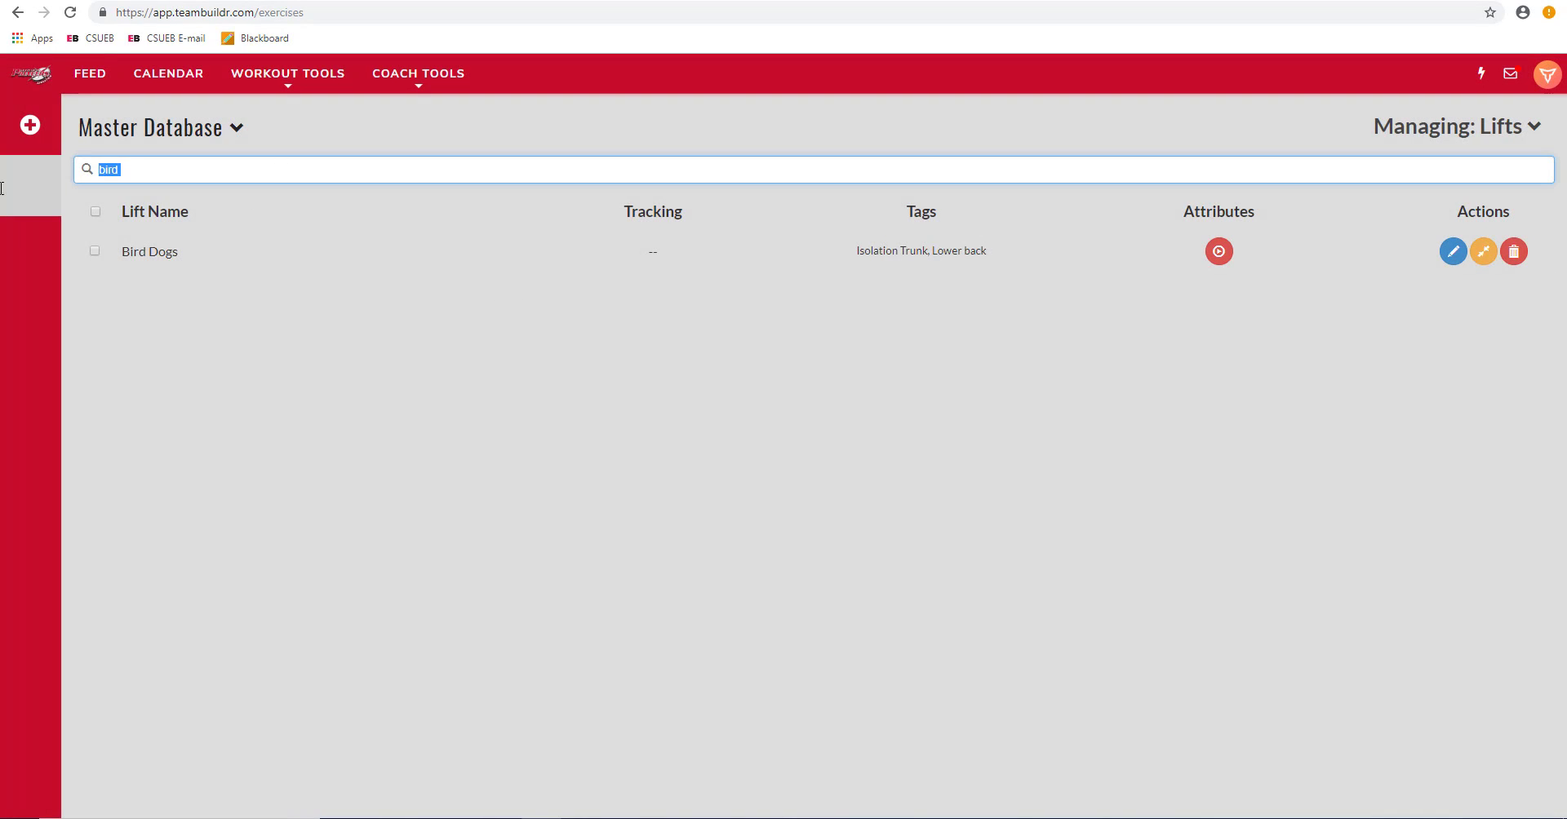
Step: Delete the 'bird' search text and go back to the April 2019 training calendar
key(BackSpace)
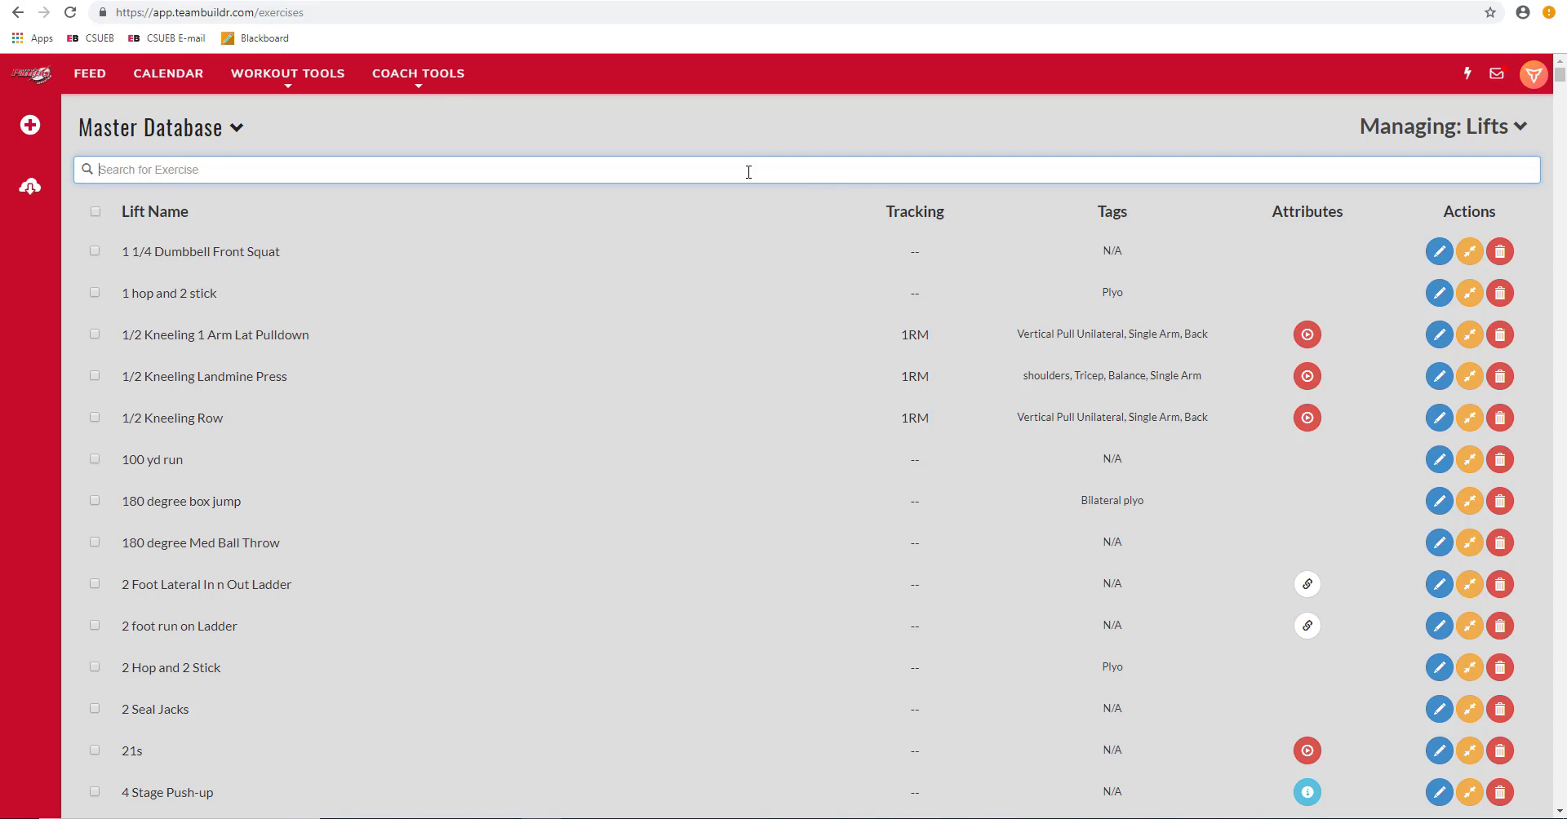
click(169, 75)
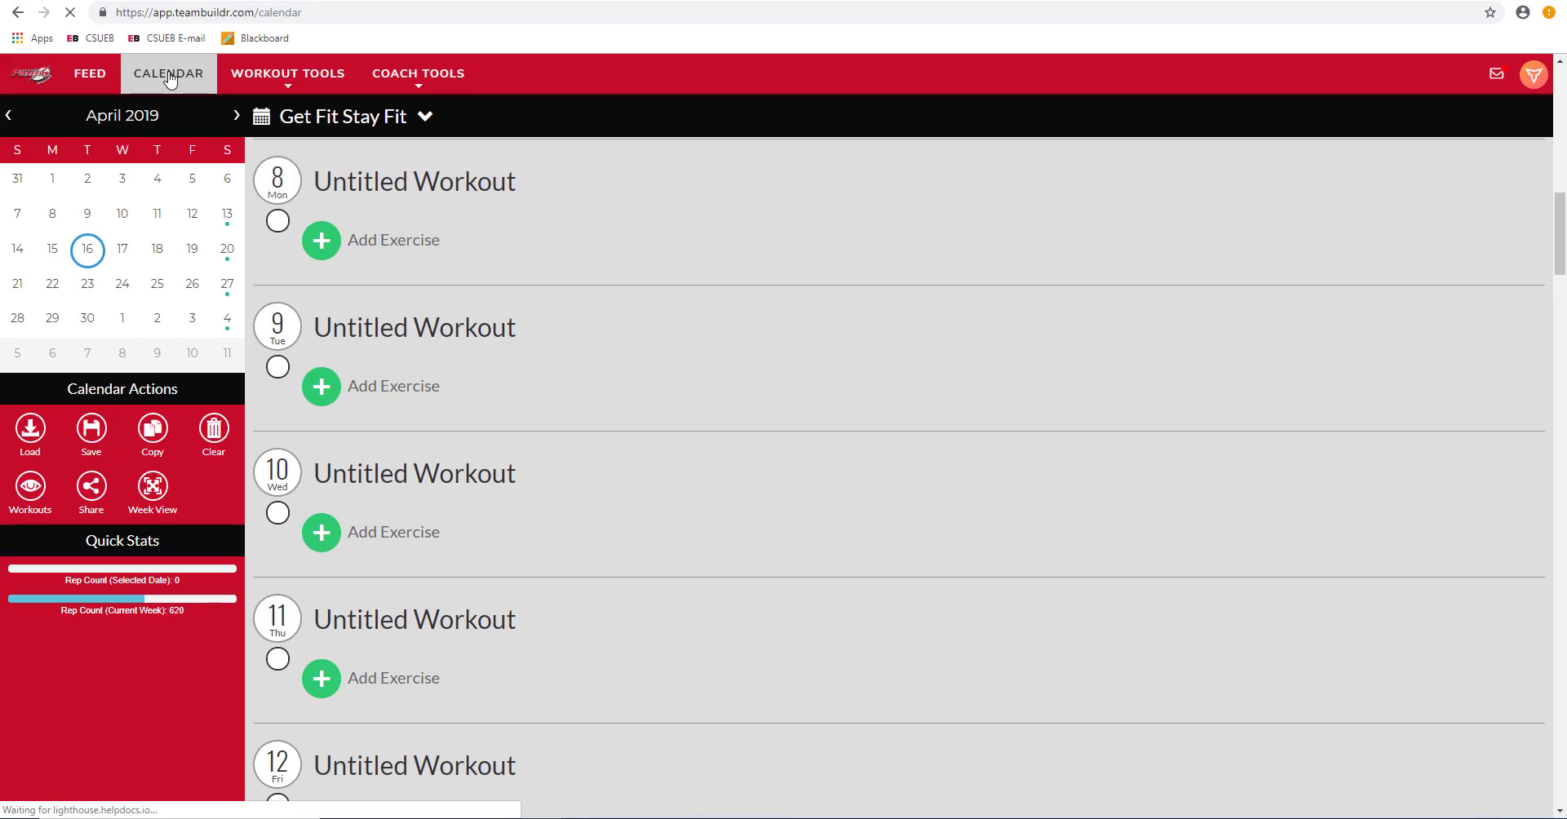